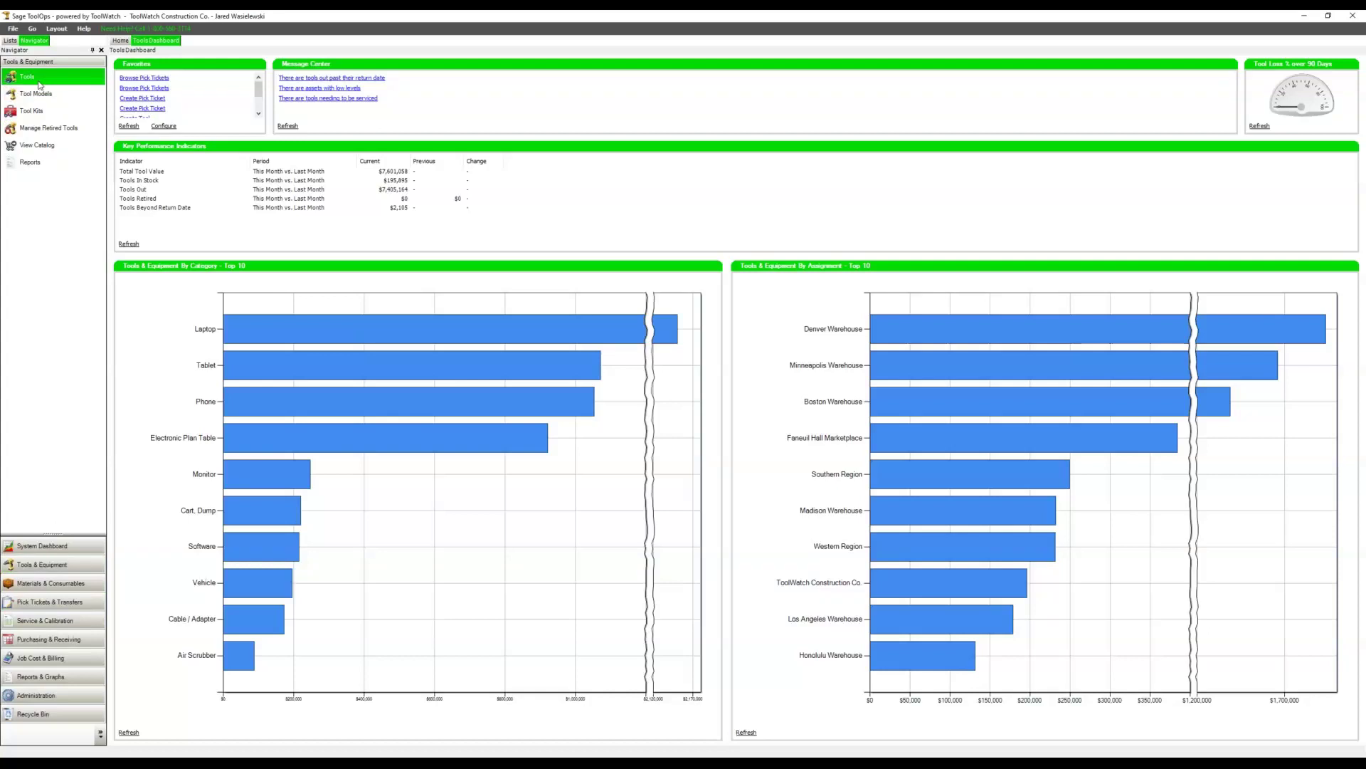
Open the tool browser and view the list of employees under All Categories.
left_click(39, 84)
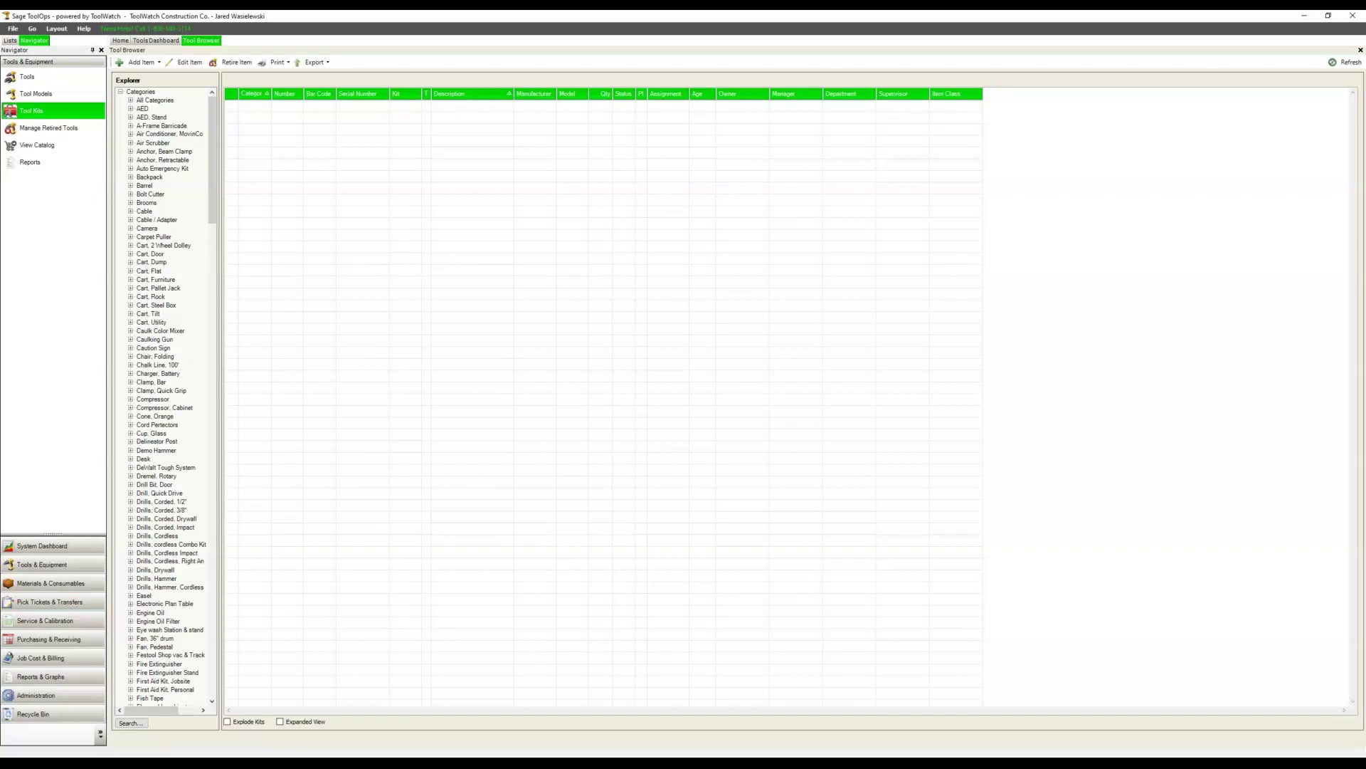
left_click(131, 100)
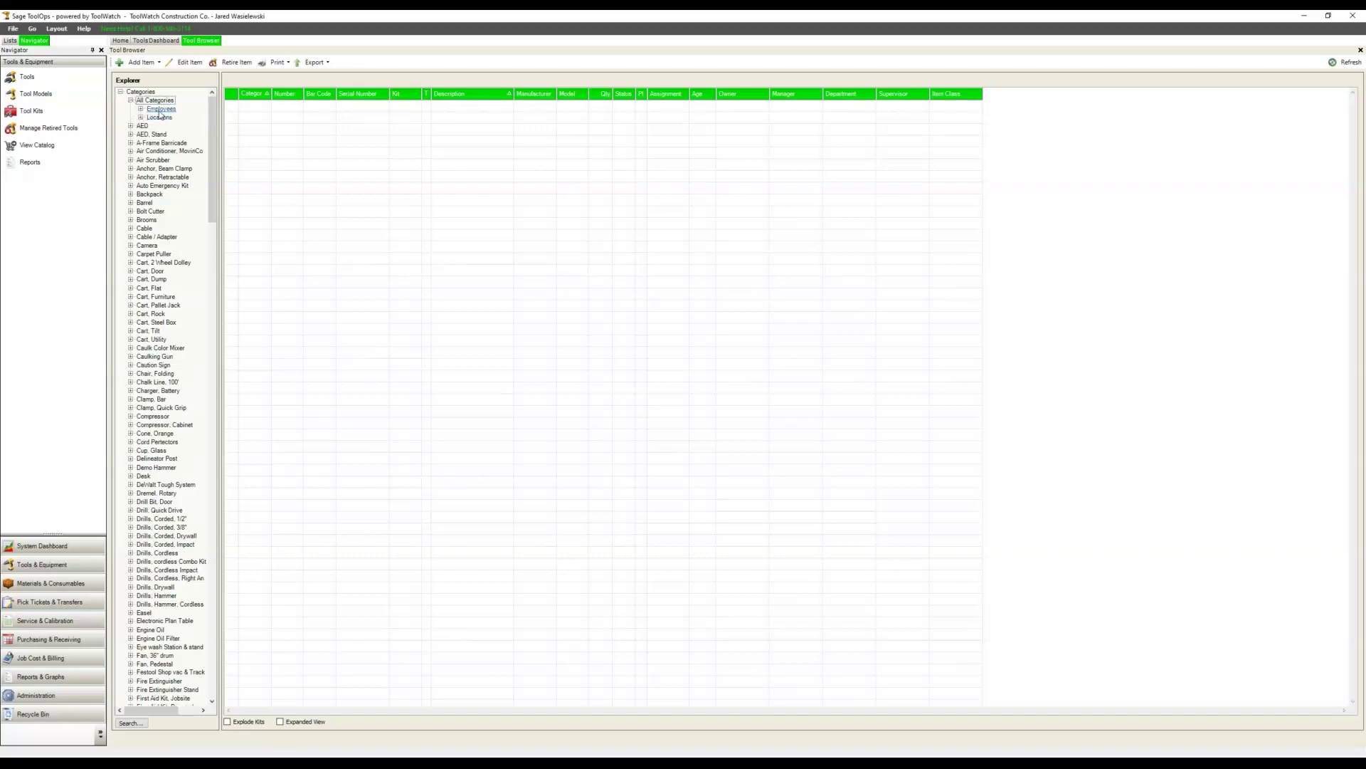
double_click(160, 109)
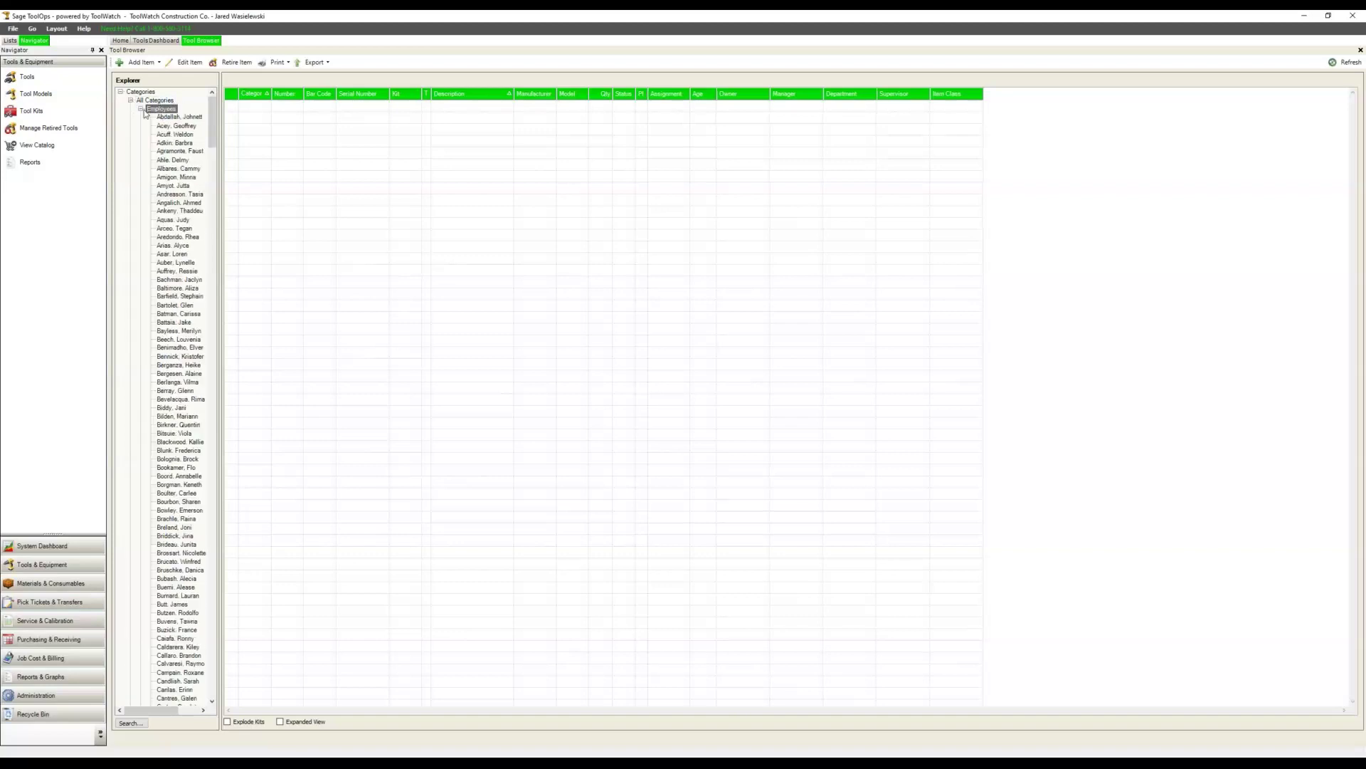
left_click(142, 110)
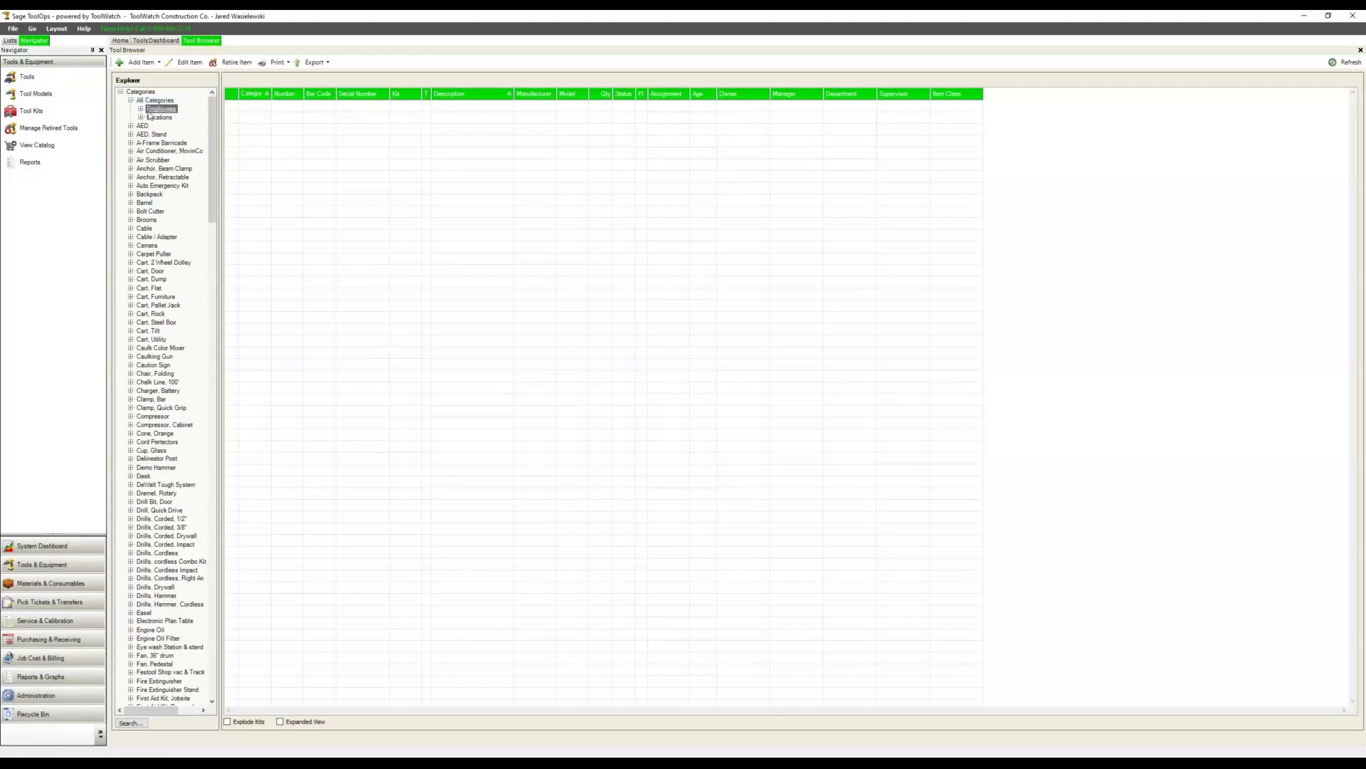
List the tools assigned to the Billings Logan International Airport location under All Categories.
left_click(141, 117)
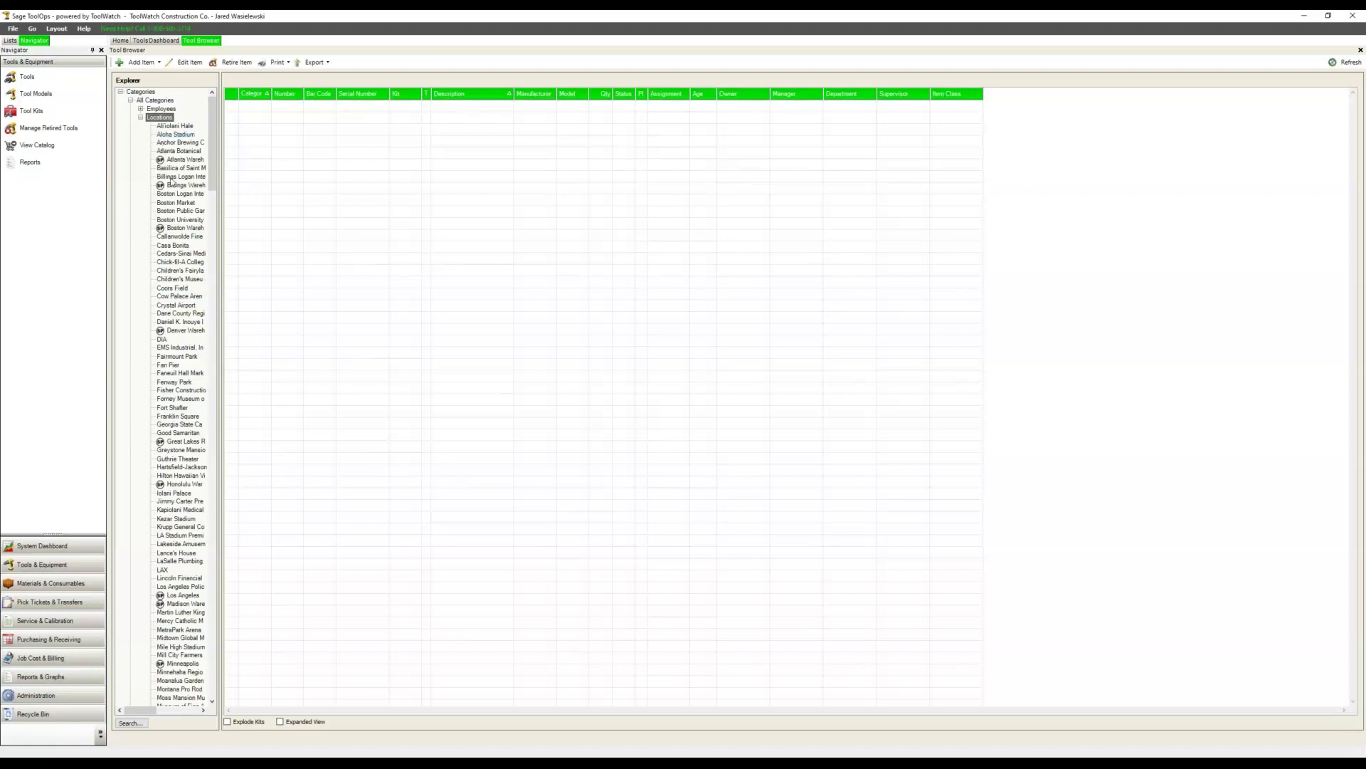
left_click(188, 221)
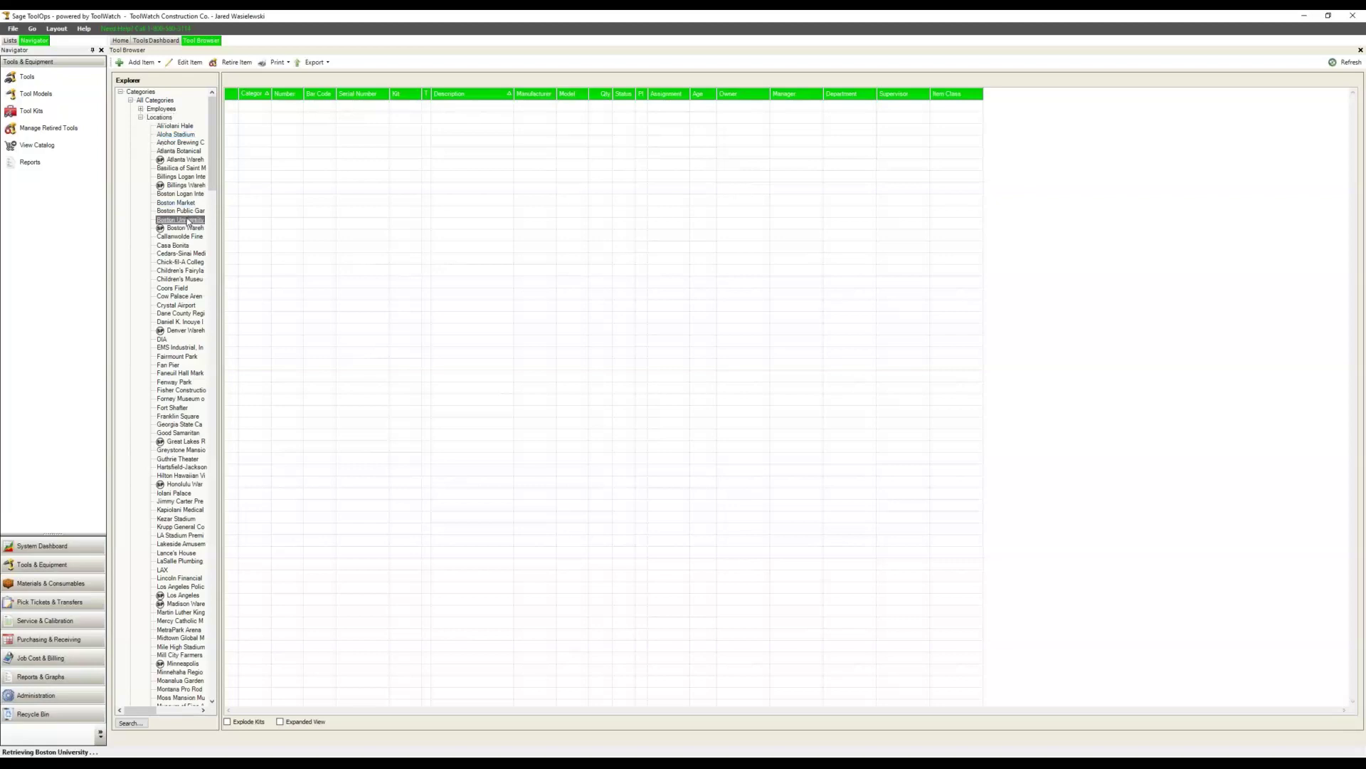
left_click(192, 177)
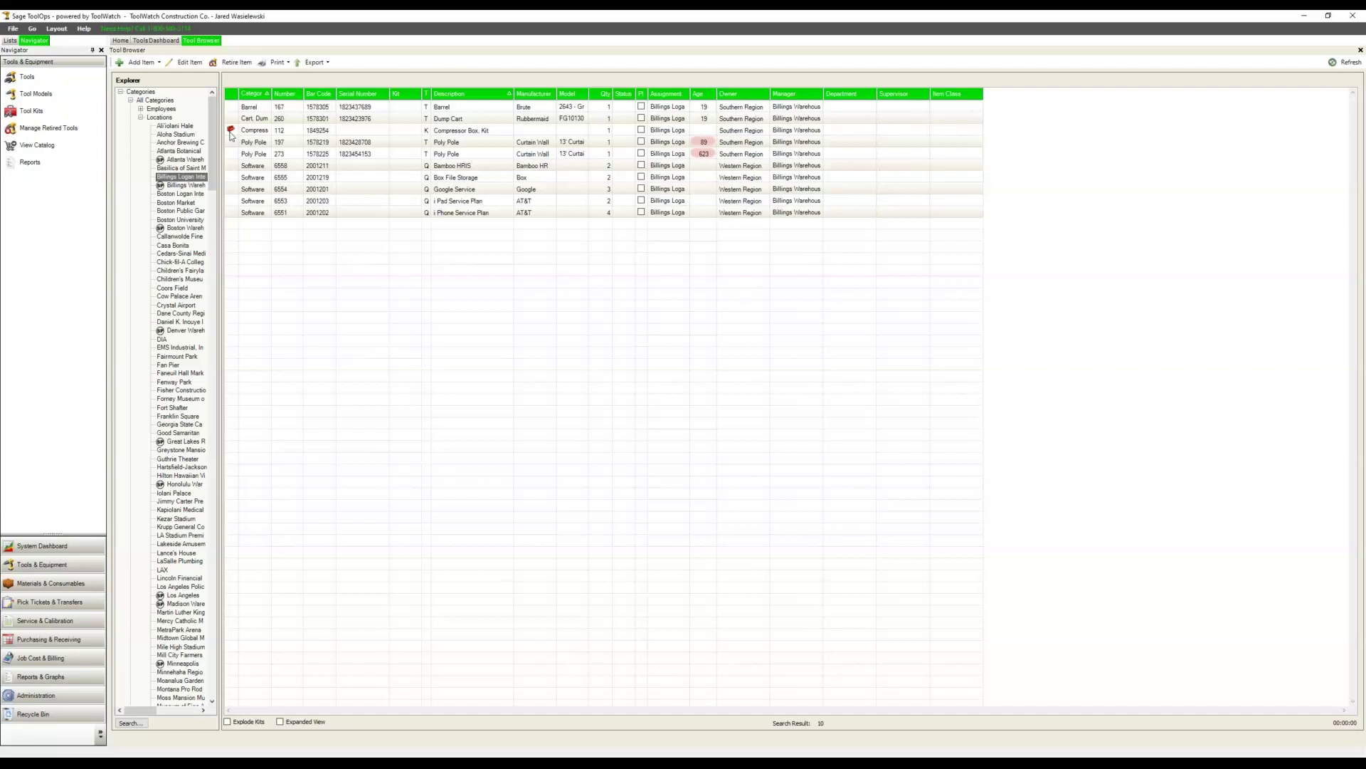
Open the detail record of the Compressor Box, Kit assigned to Billings Logan International Airport.
left_click(231, 133)
double_click(231, 133)
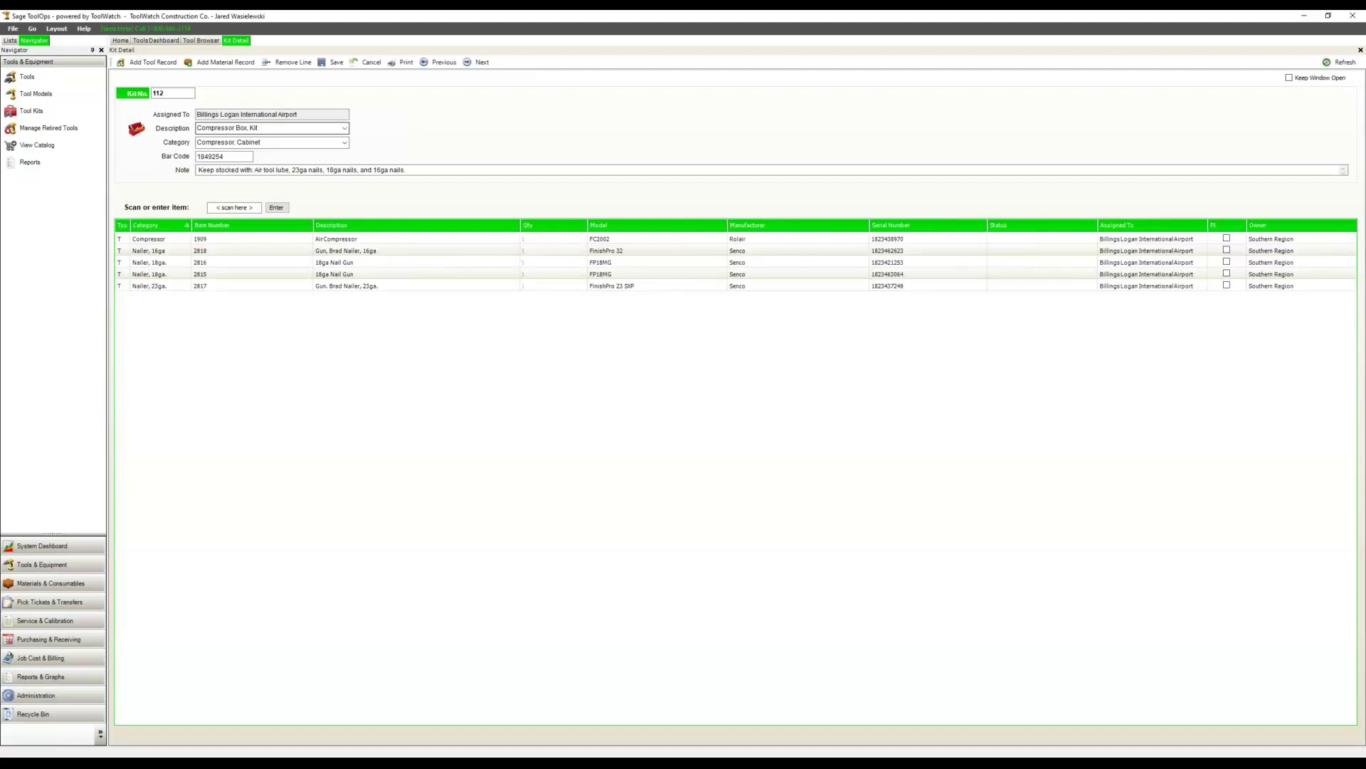
left_click(232, 206)
Return to the tool browser and turn on the expanded view for the listed tools.
left_click(201, 40)
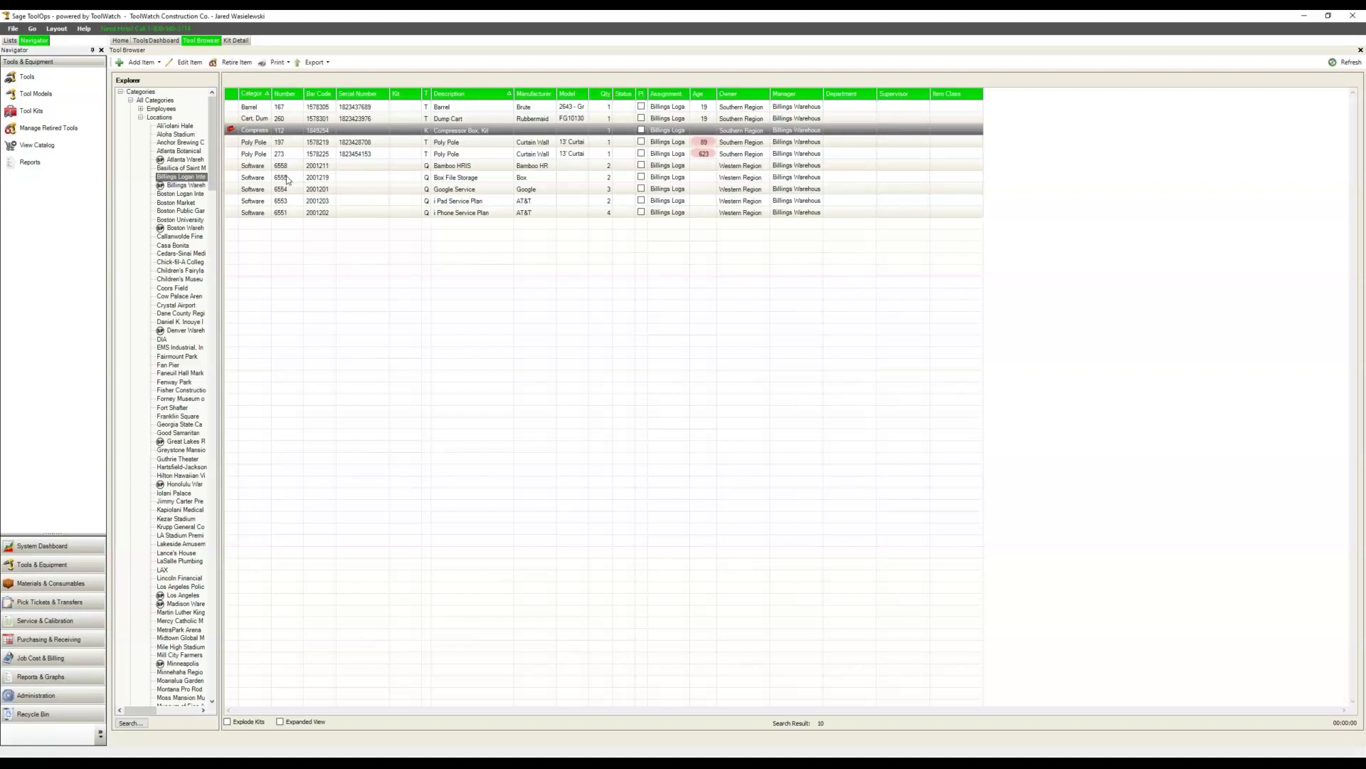
left_click(285, 723)
left_click(768, 430)
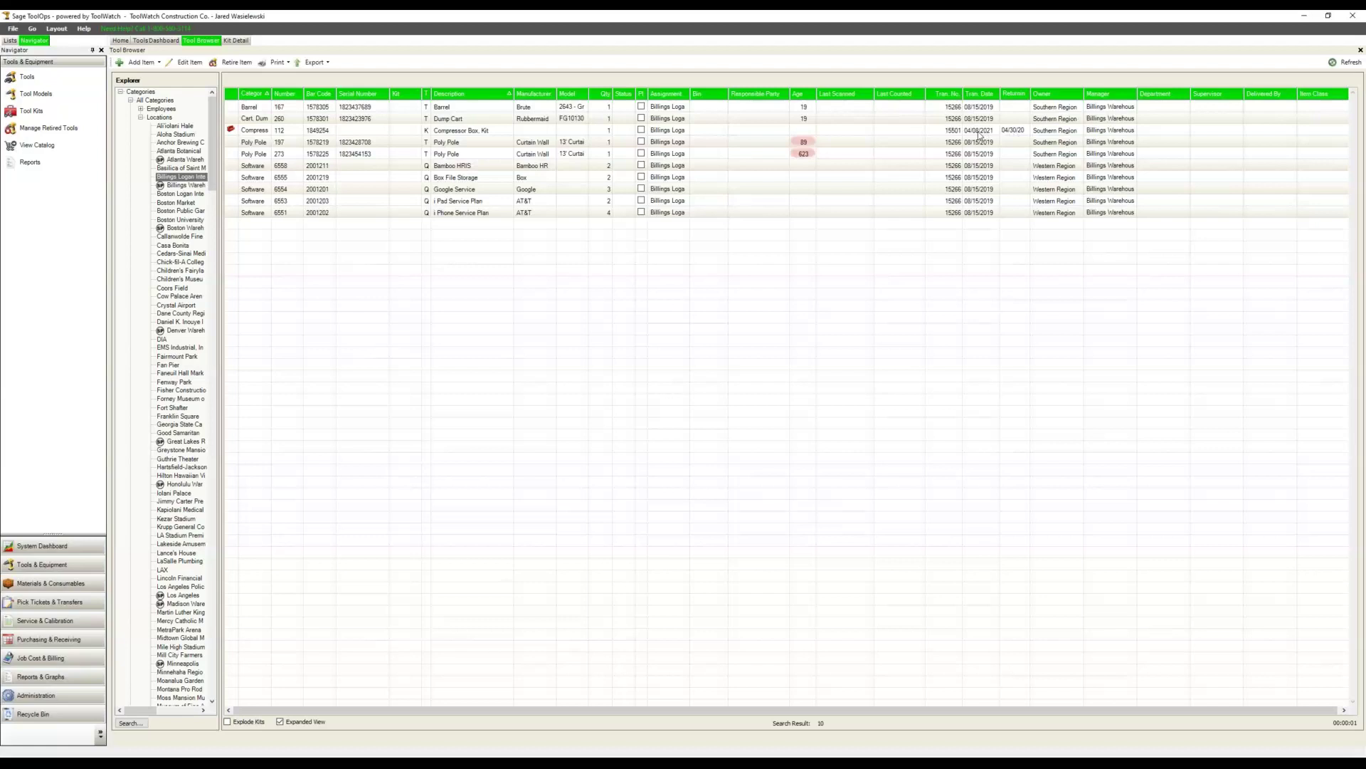
Search the tool browser for items with the description Compressor.
left_click(131, 723)
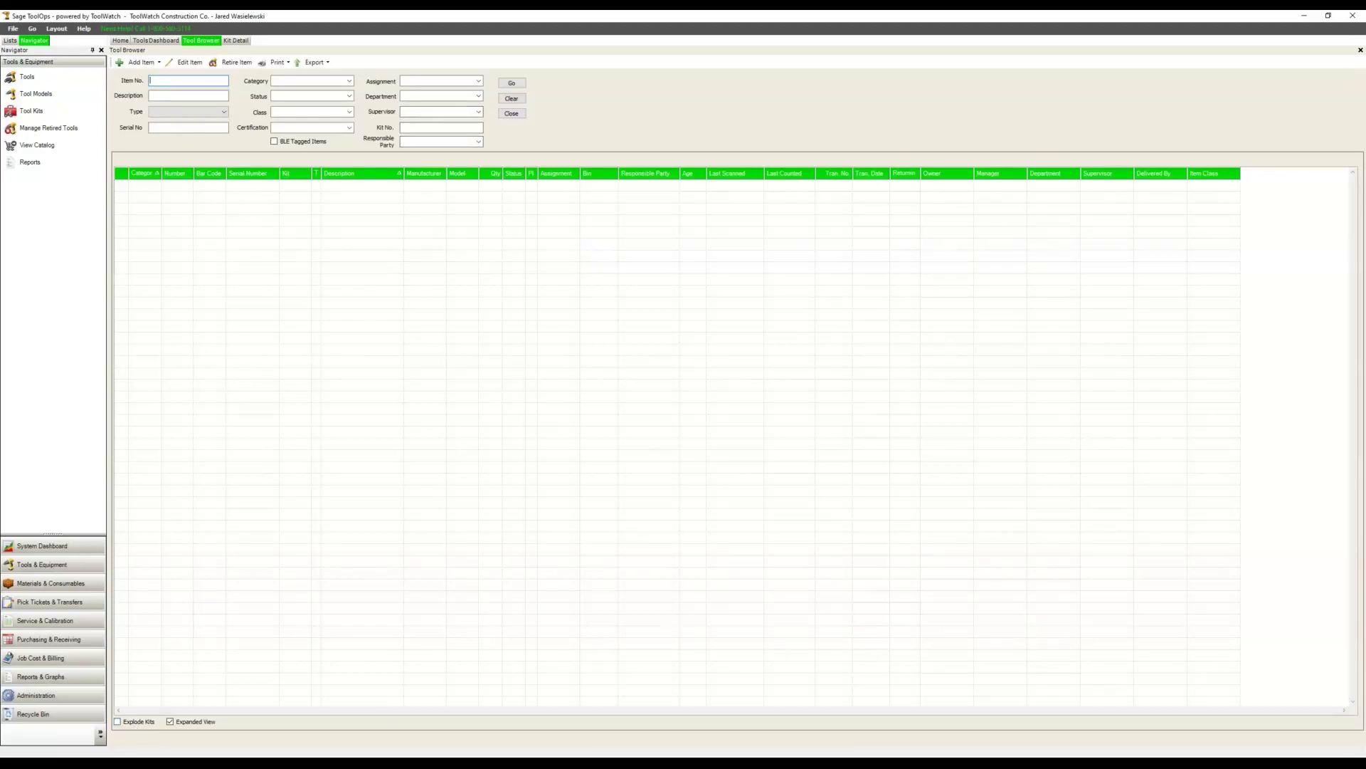
left_click(198, 94)
type("Compressor")
key("Return")
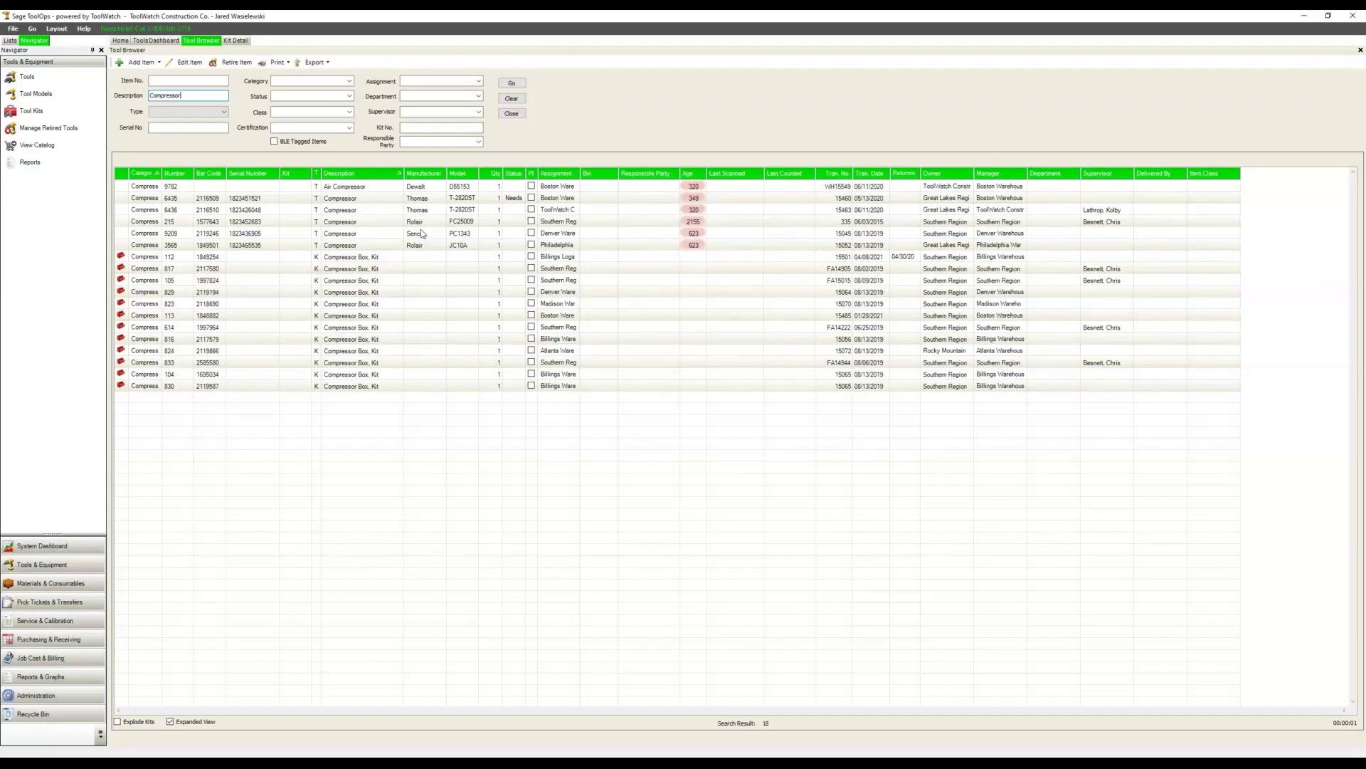
Add the Compressor Box, Kit number 112 to a transfer.
left_click(209, 259)
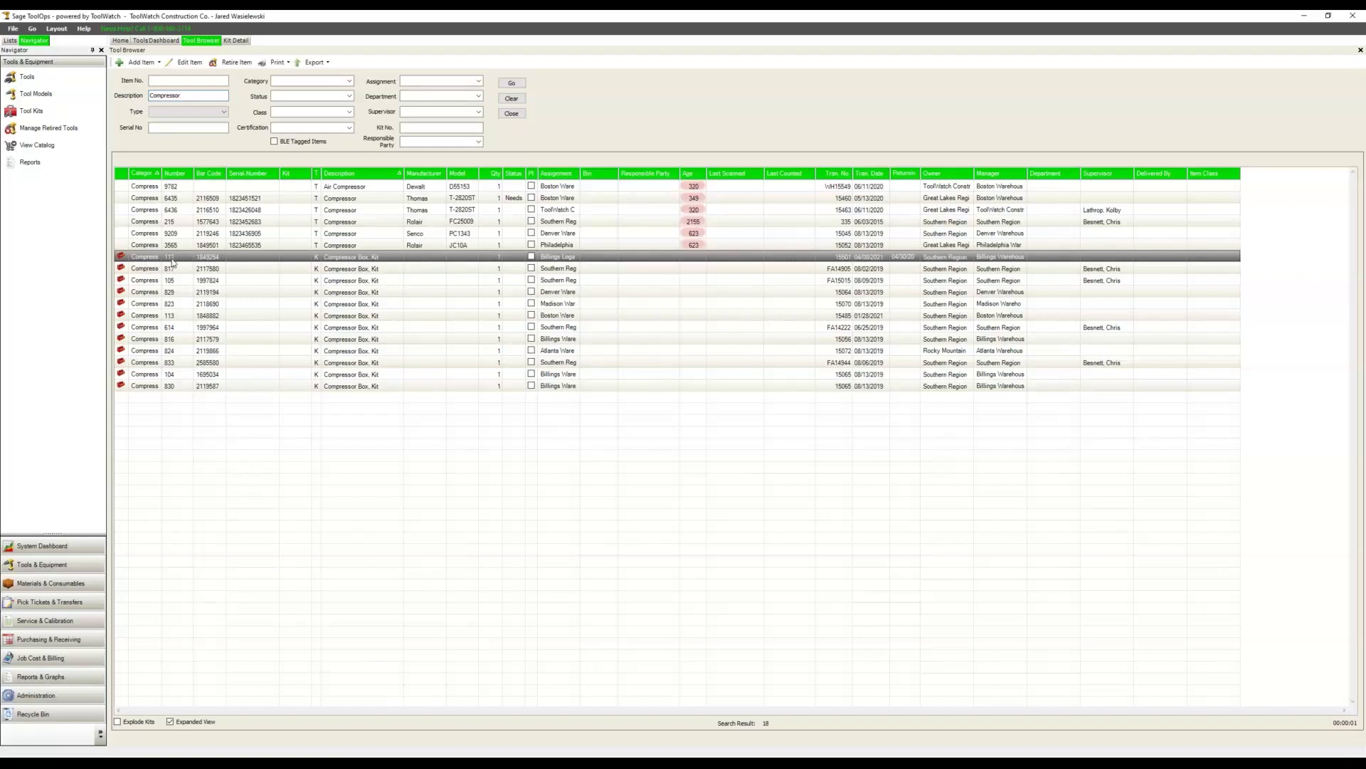
right_click(172, 262)
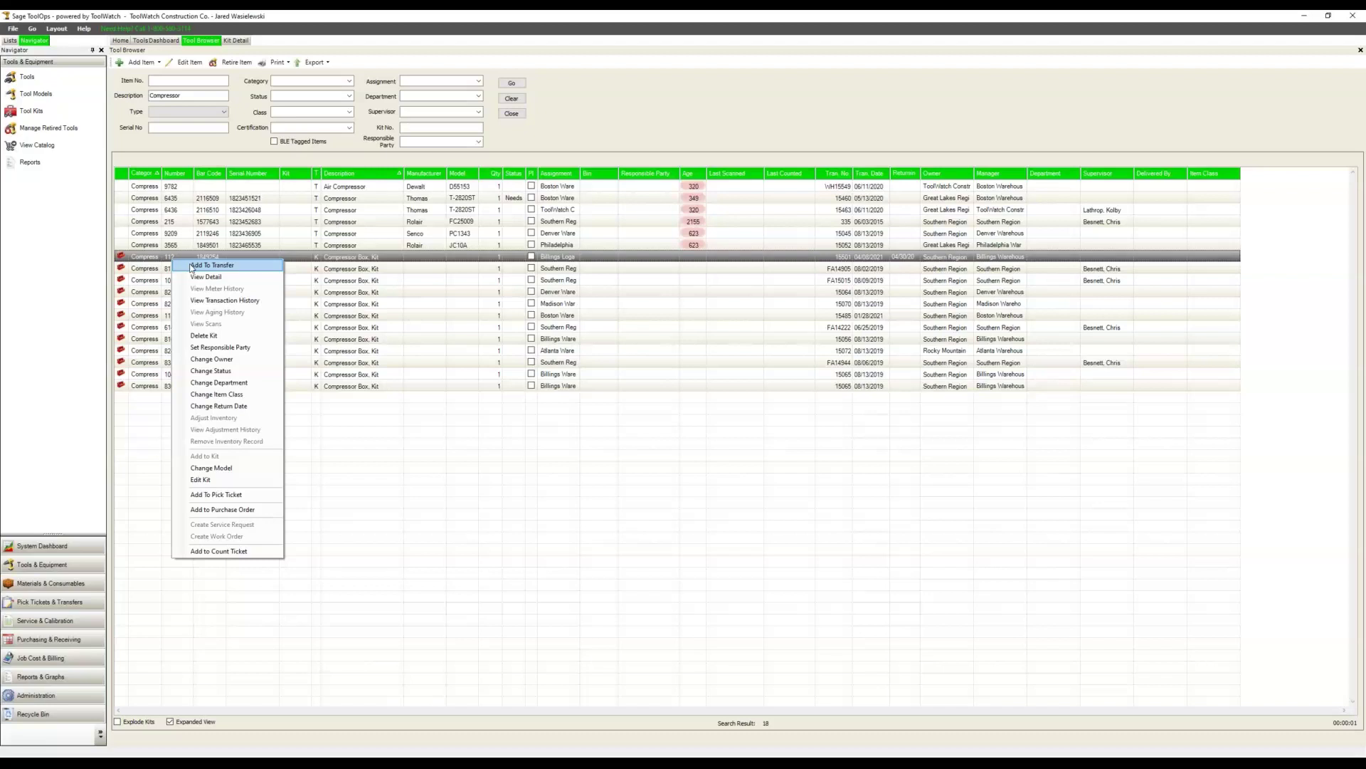
left_click(212, 266)
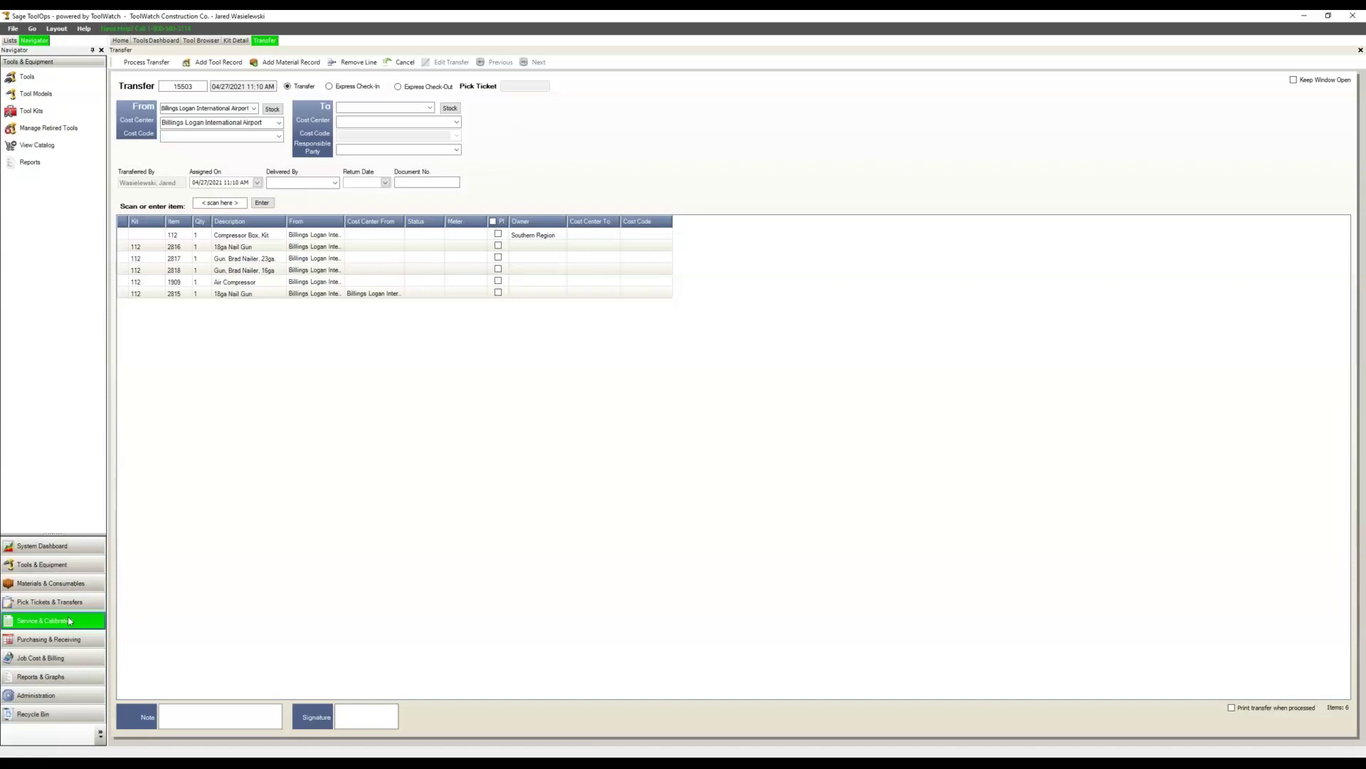
Set the transfer's return date to 4/30/2021.
left_click(215, 203)
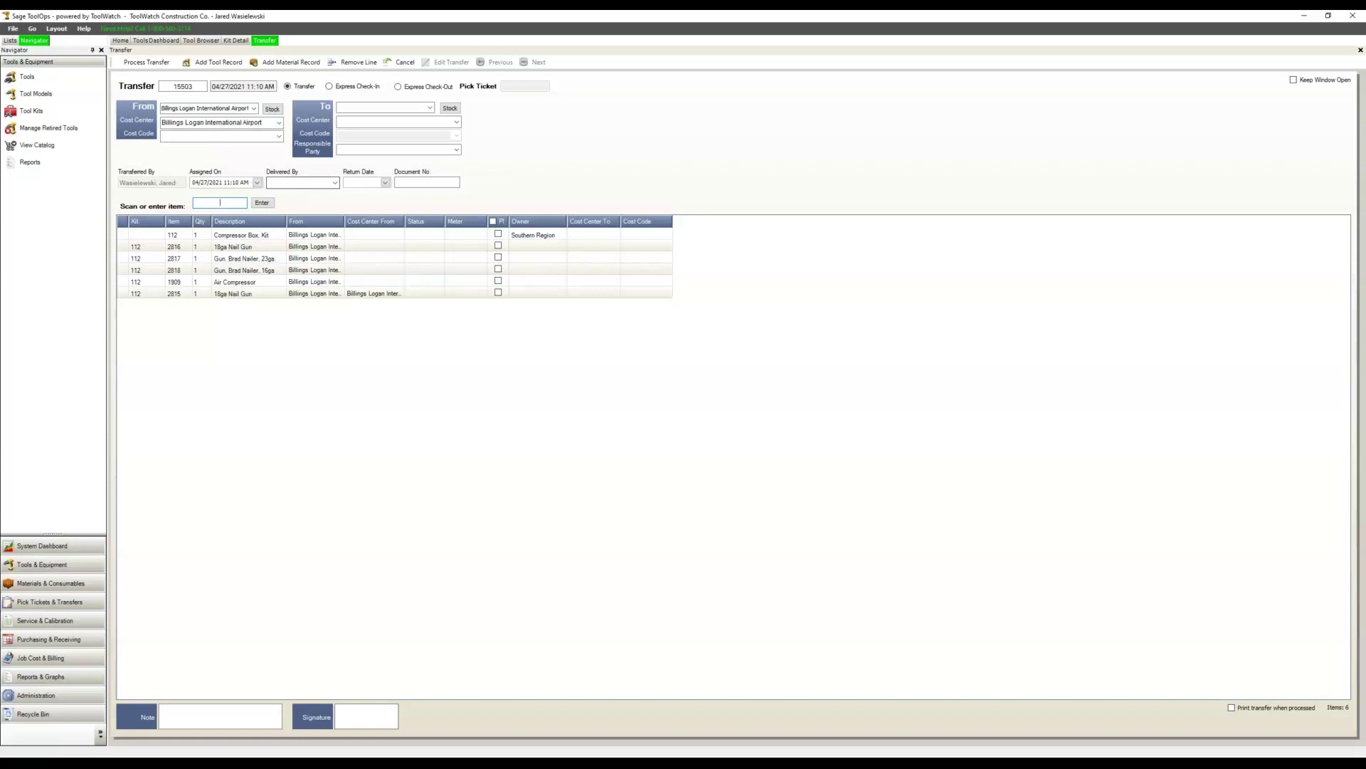
left_click(385, 183)
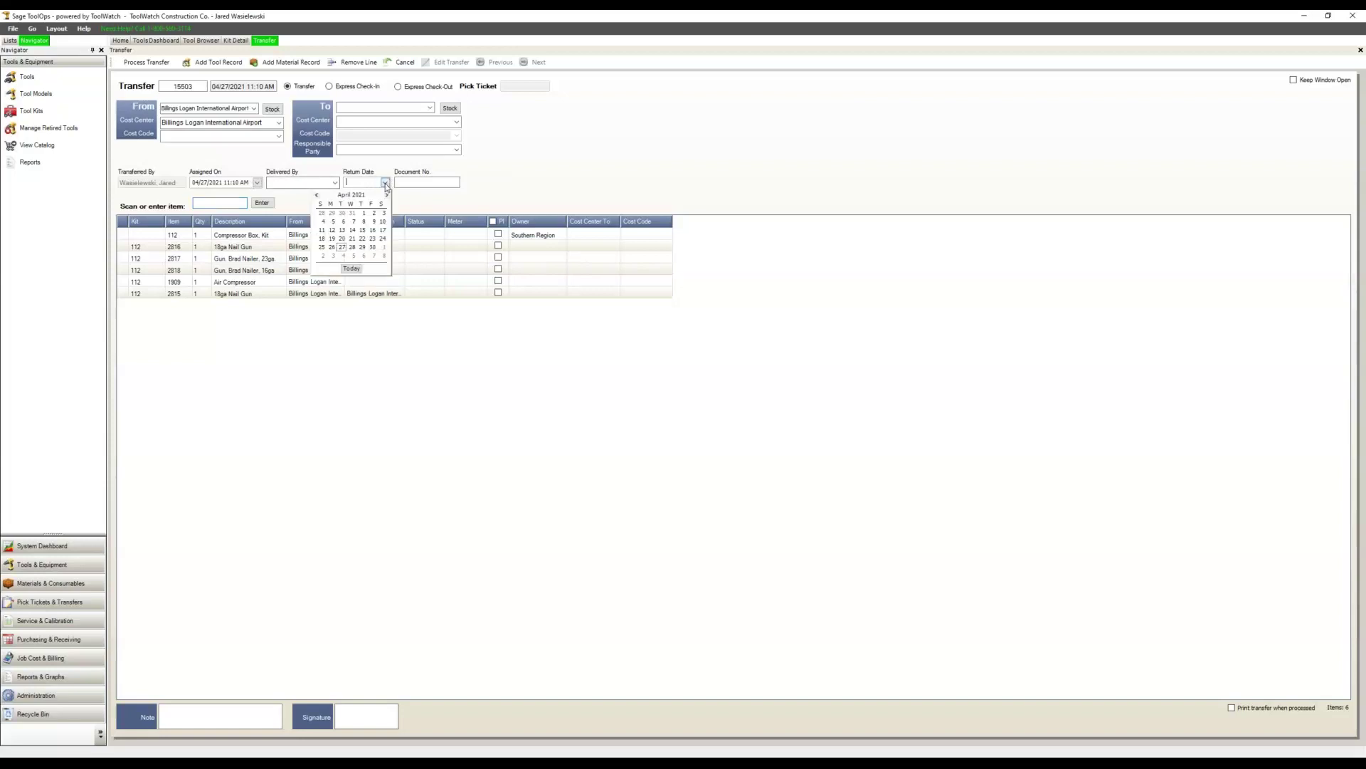
left_click(372, 247)
left_click(335, 183)
left_click(469, 190)
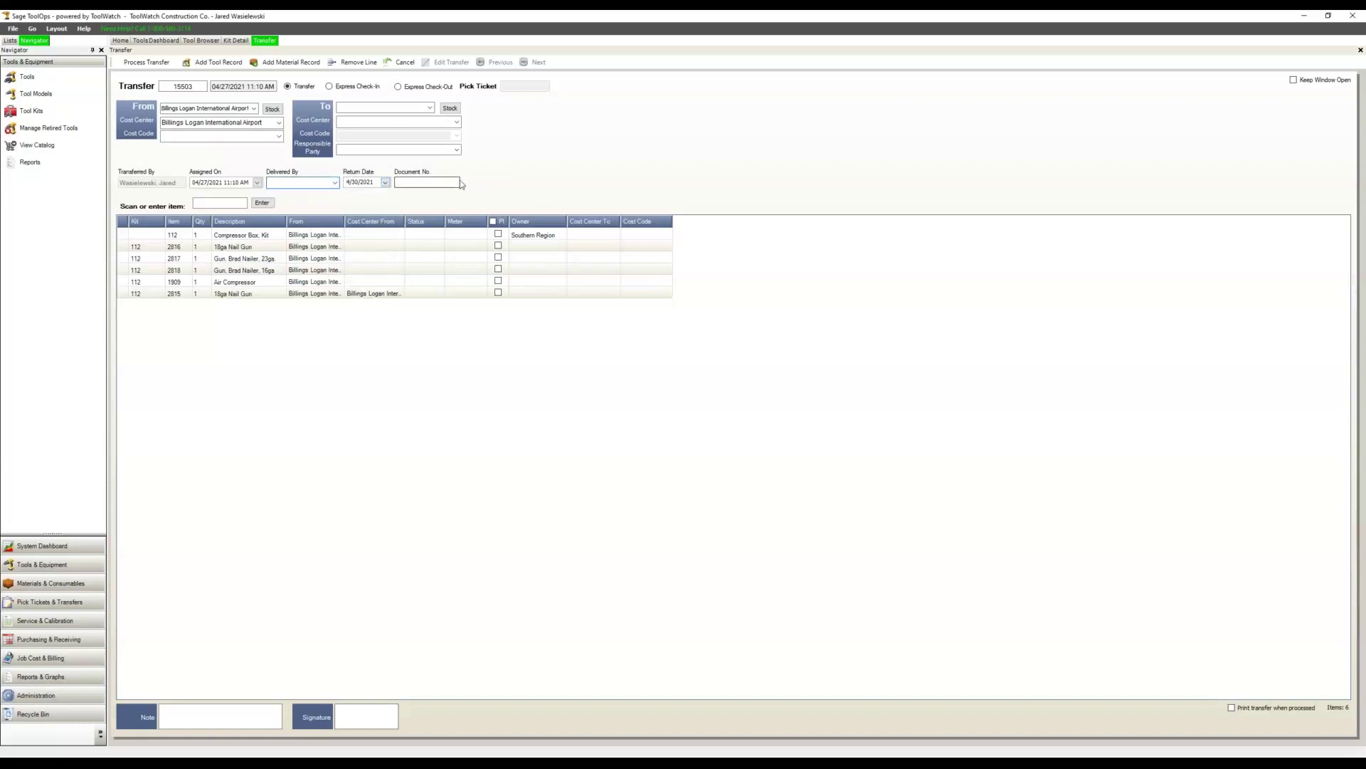
Set the transfer's destination to the Boston University location.
left_click(430, 107)
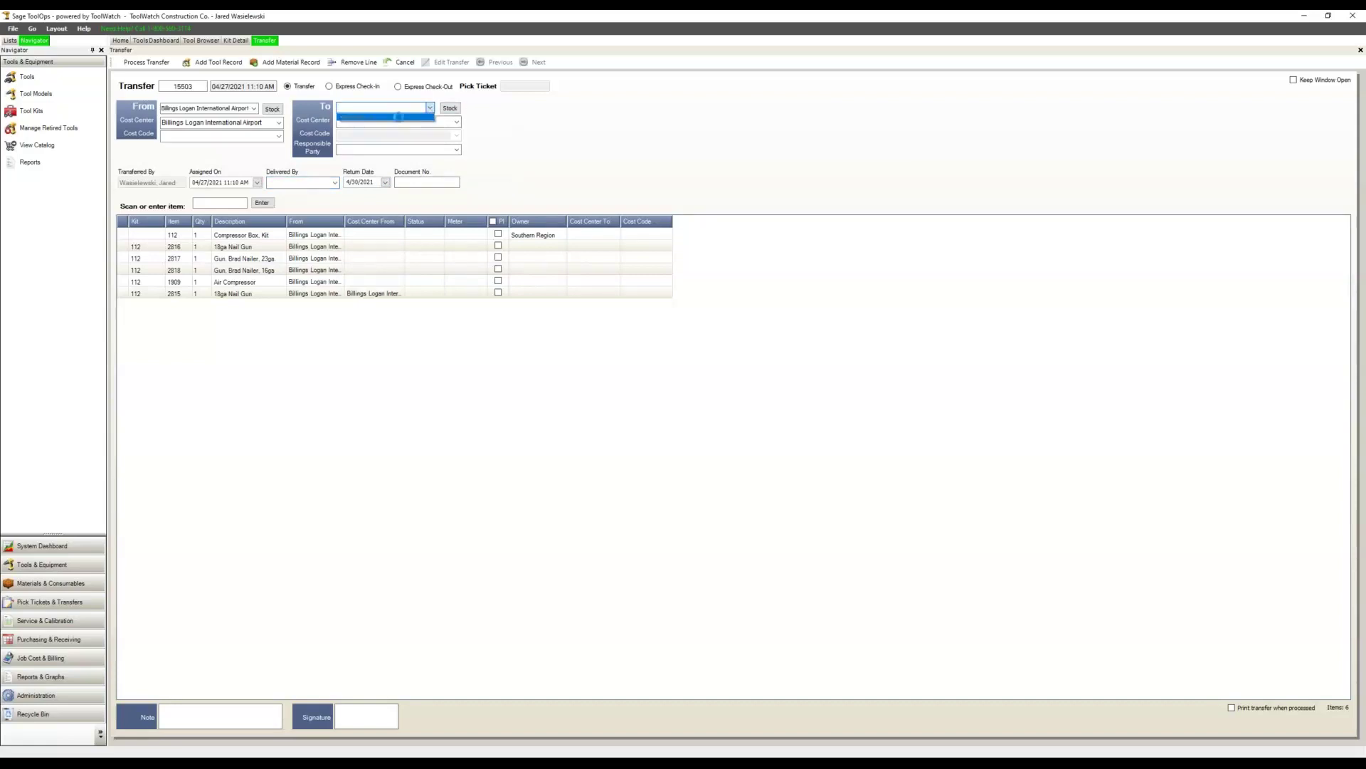
left_click(397, 117)
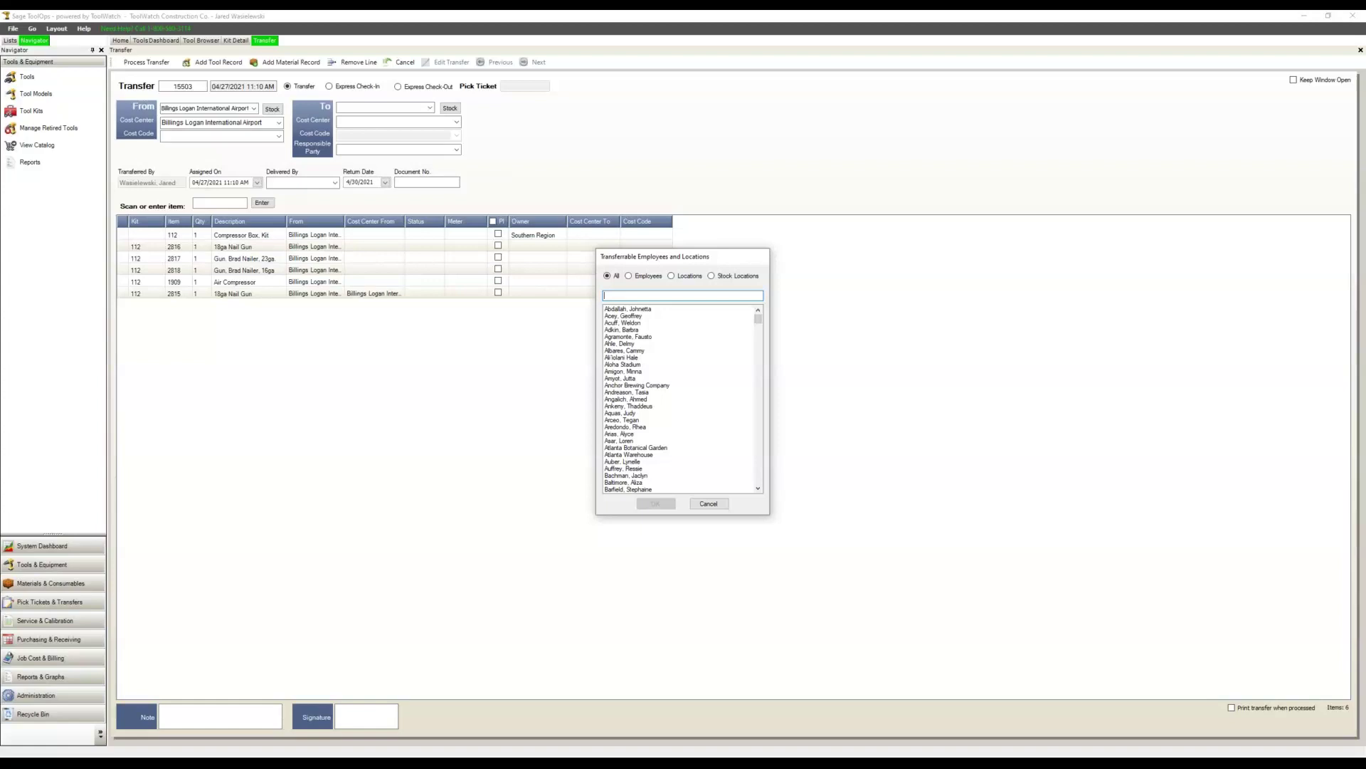
left_click(676, 280)
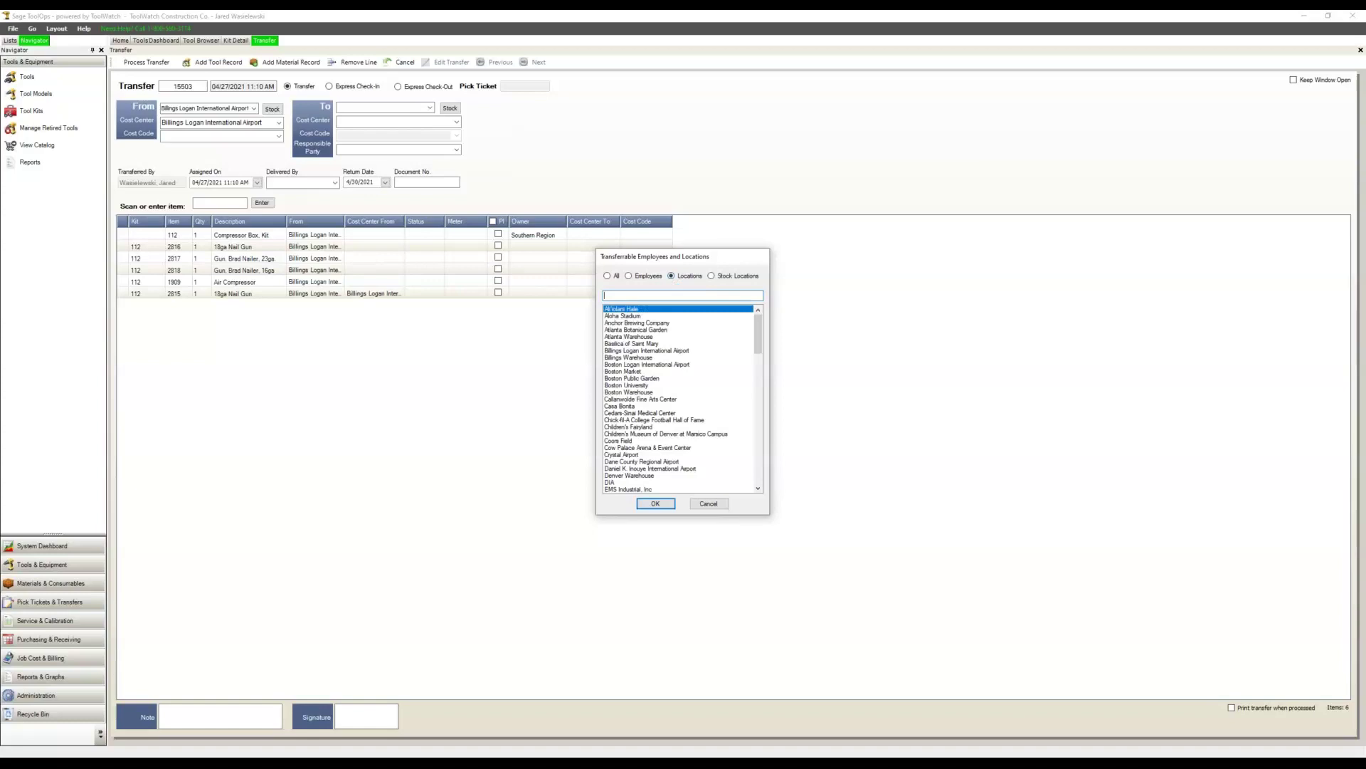
left_click(632, 385)
left_click(656, 503)
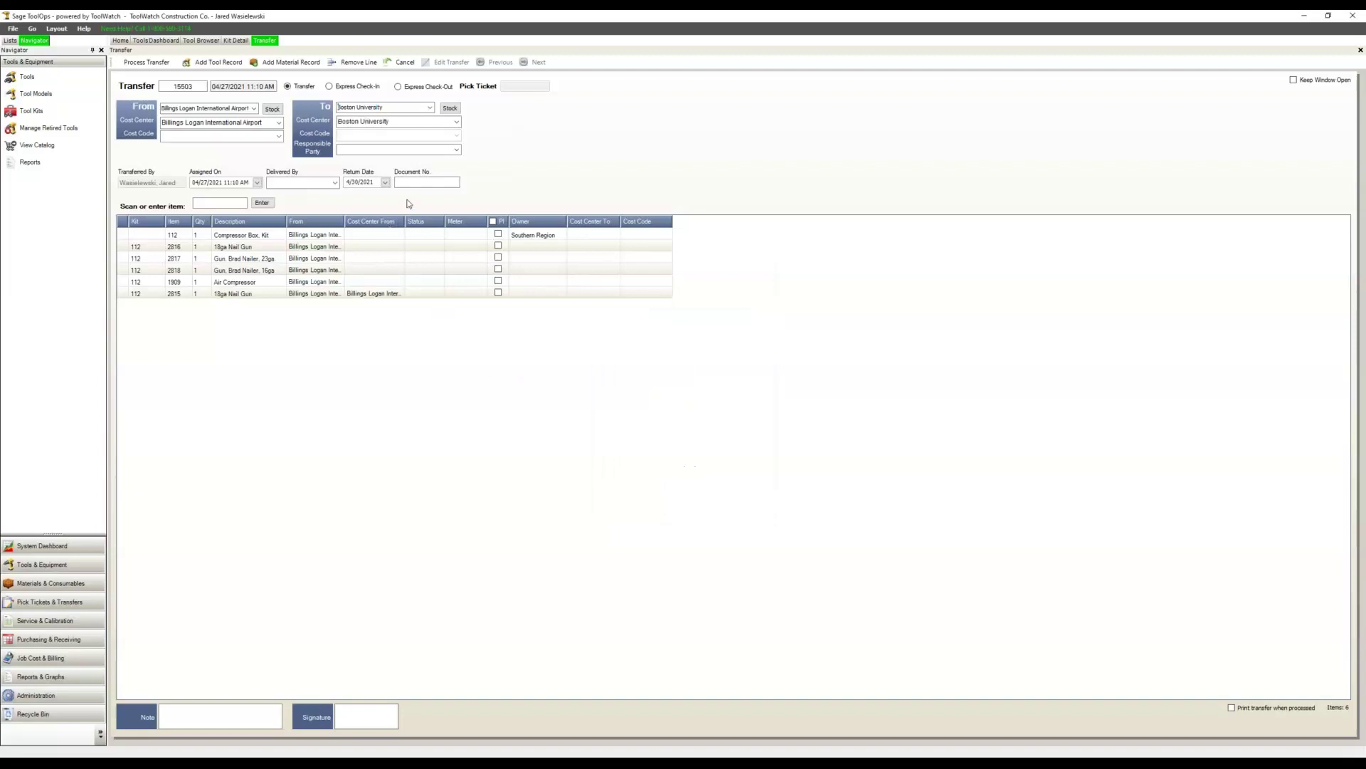
Assign the global cost code Doors & Windows to the transfer's destination.
left_click(456, 135)
left_click(441, 155)
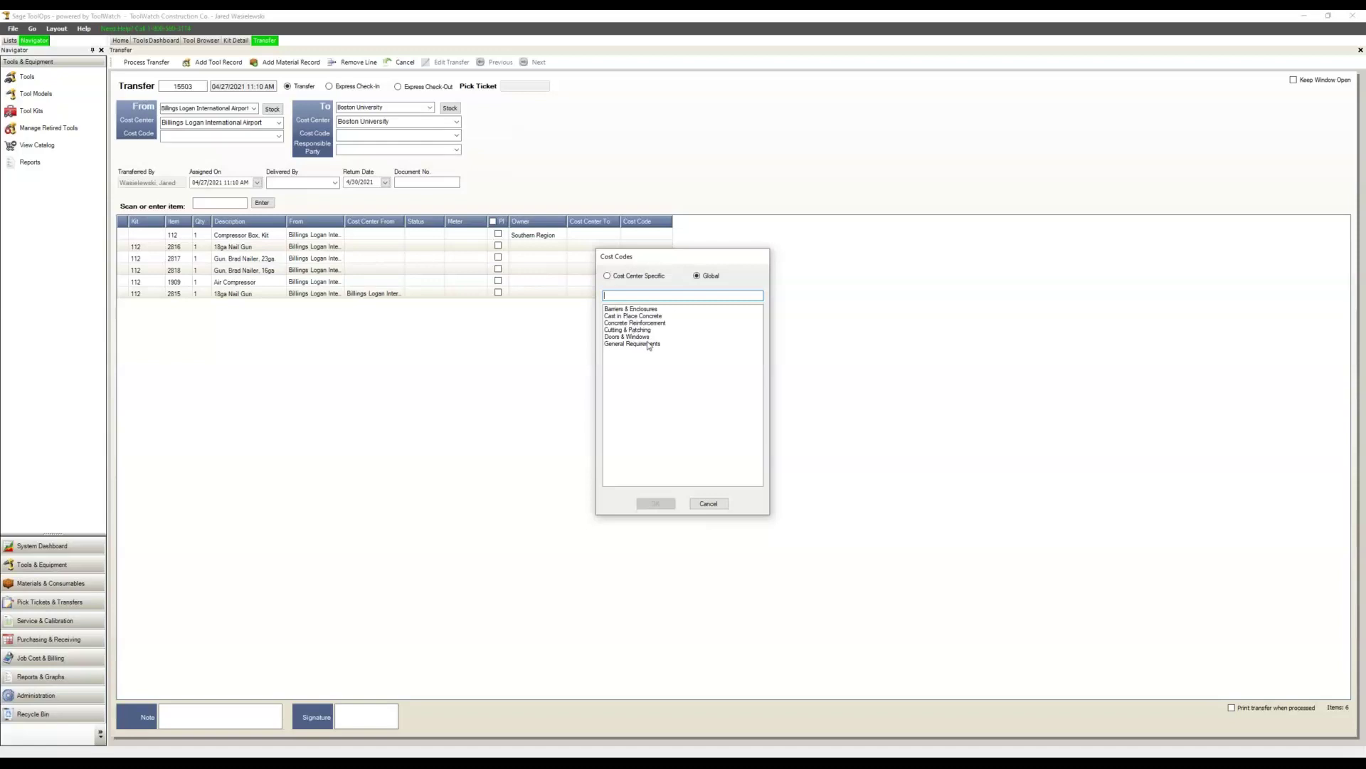
left_click(634, 337)
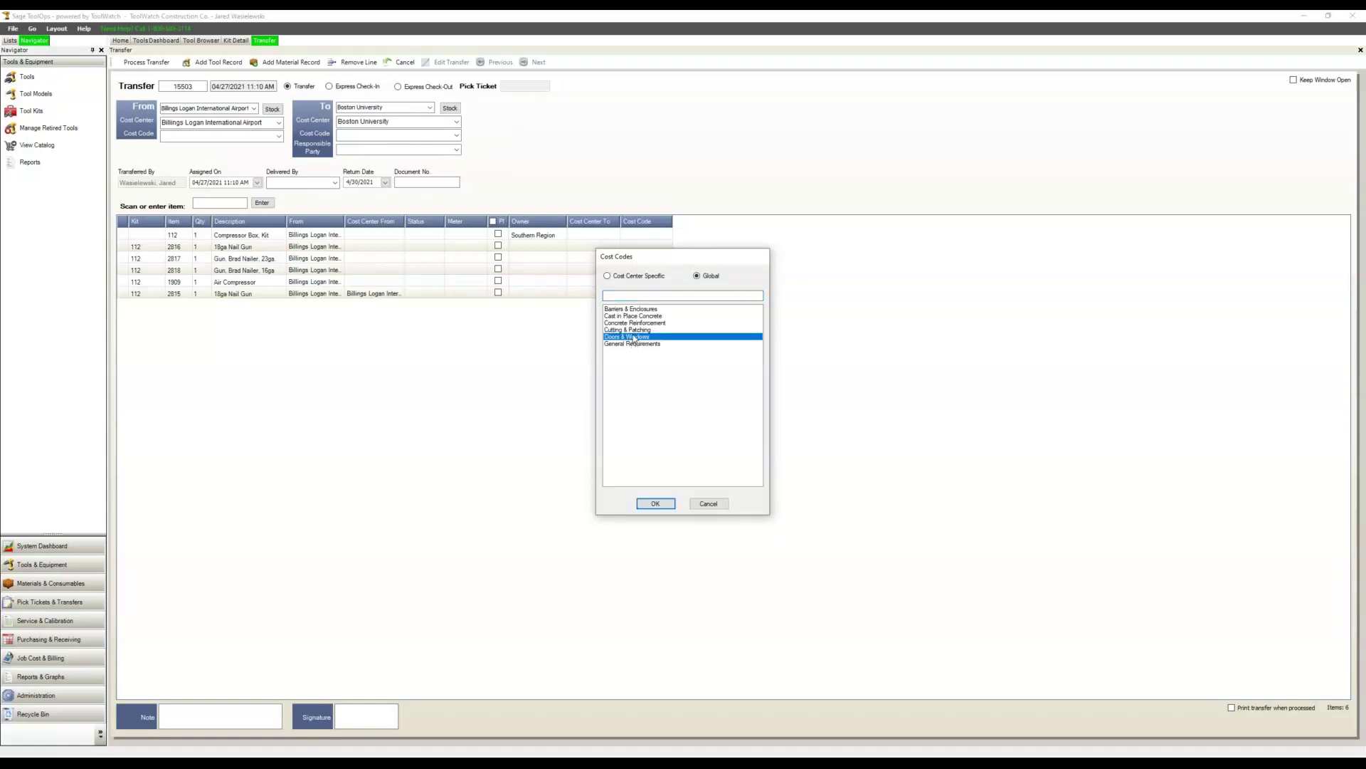
left_click(656, 503)
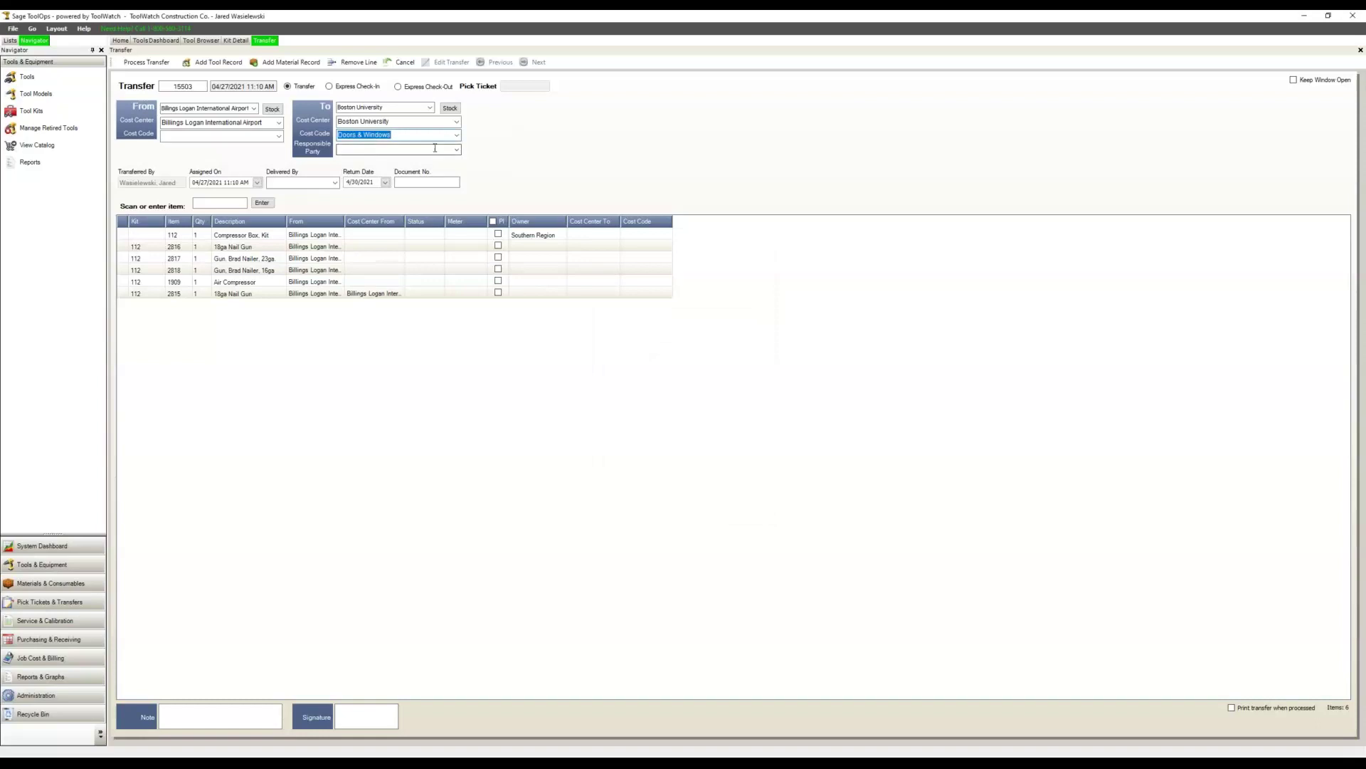
Search for the employee by first name, assign them as the responsible party, and process the transfer.
left_click(456, 150)
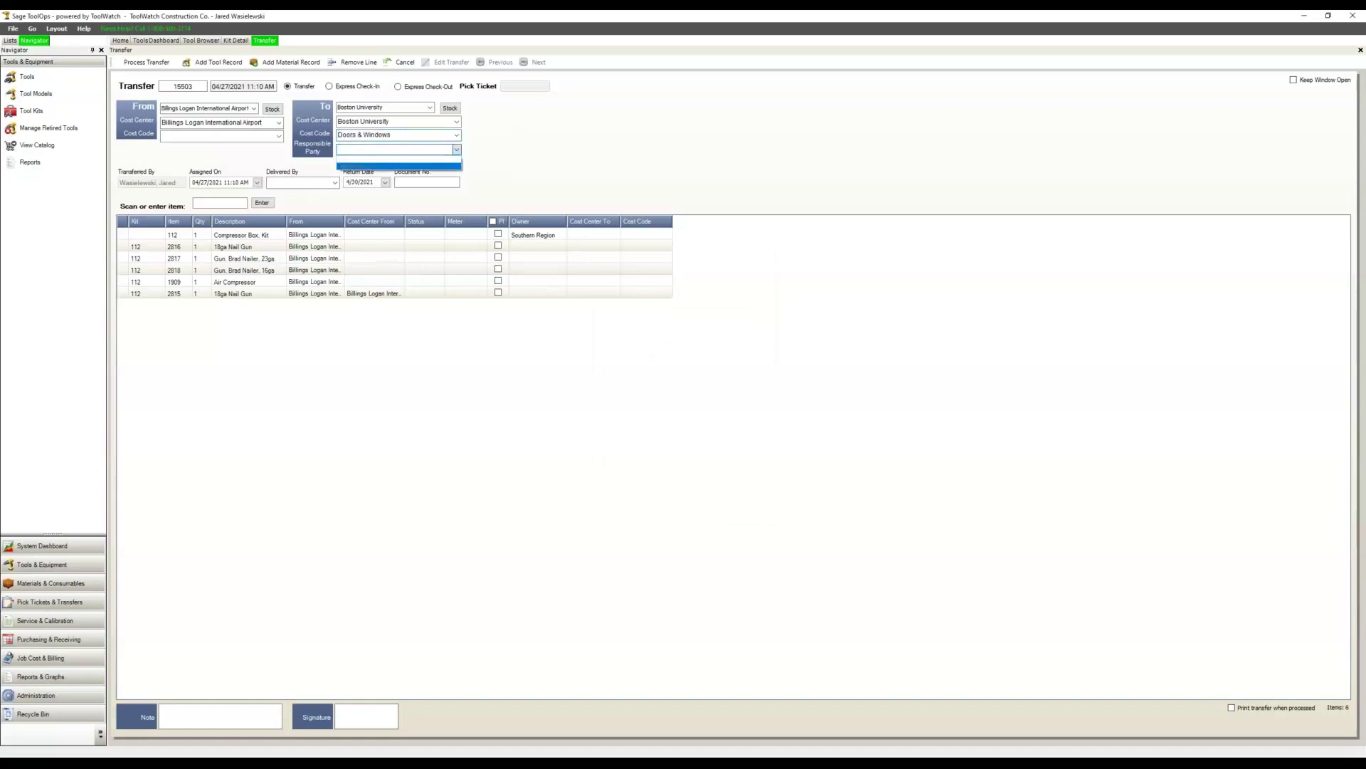
left_click(438, 166)
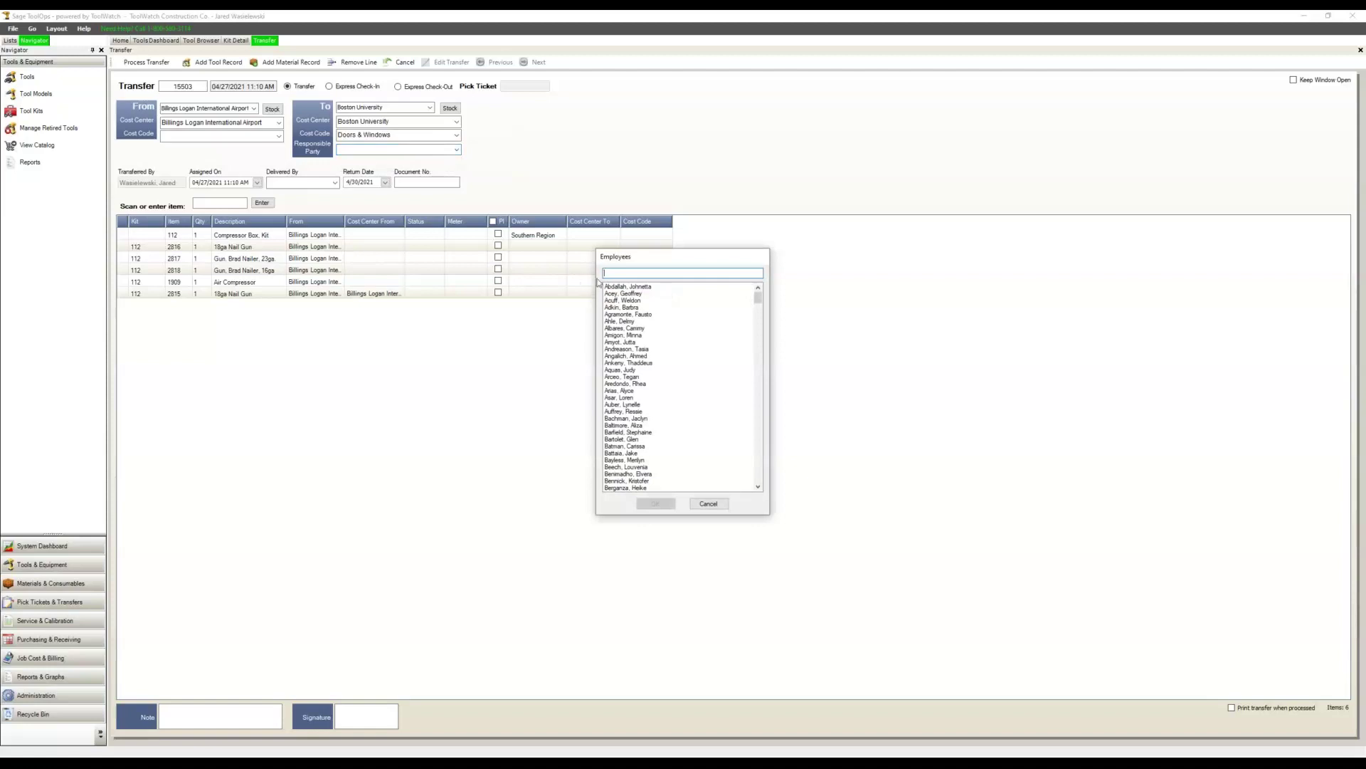
type("jared")
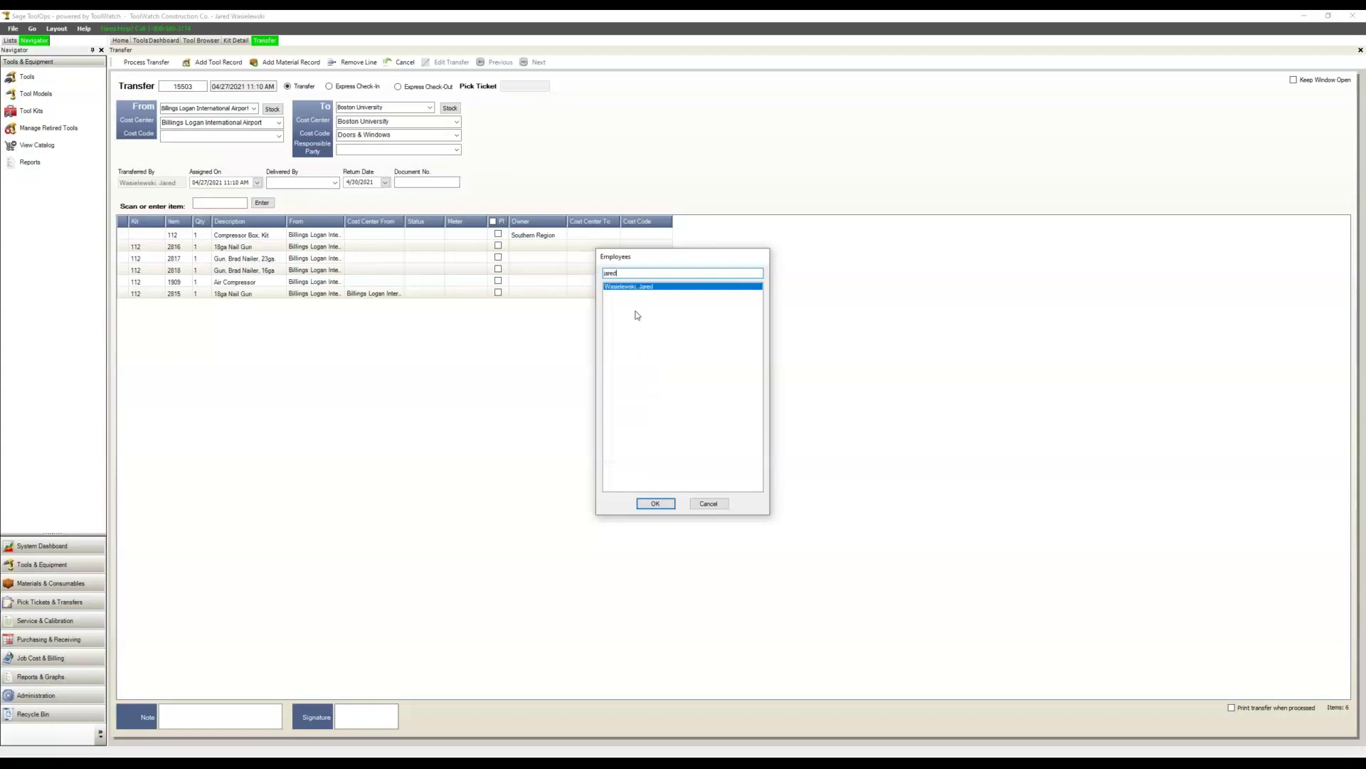
left_click(648, 505)
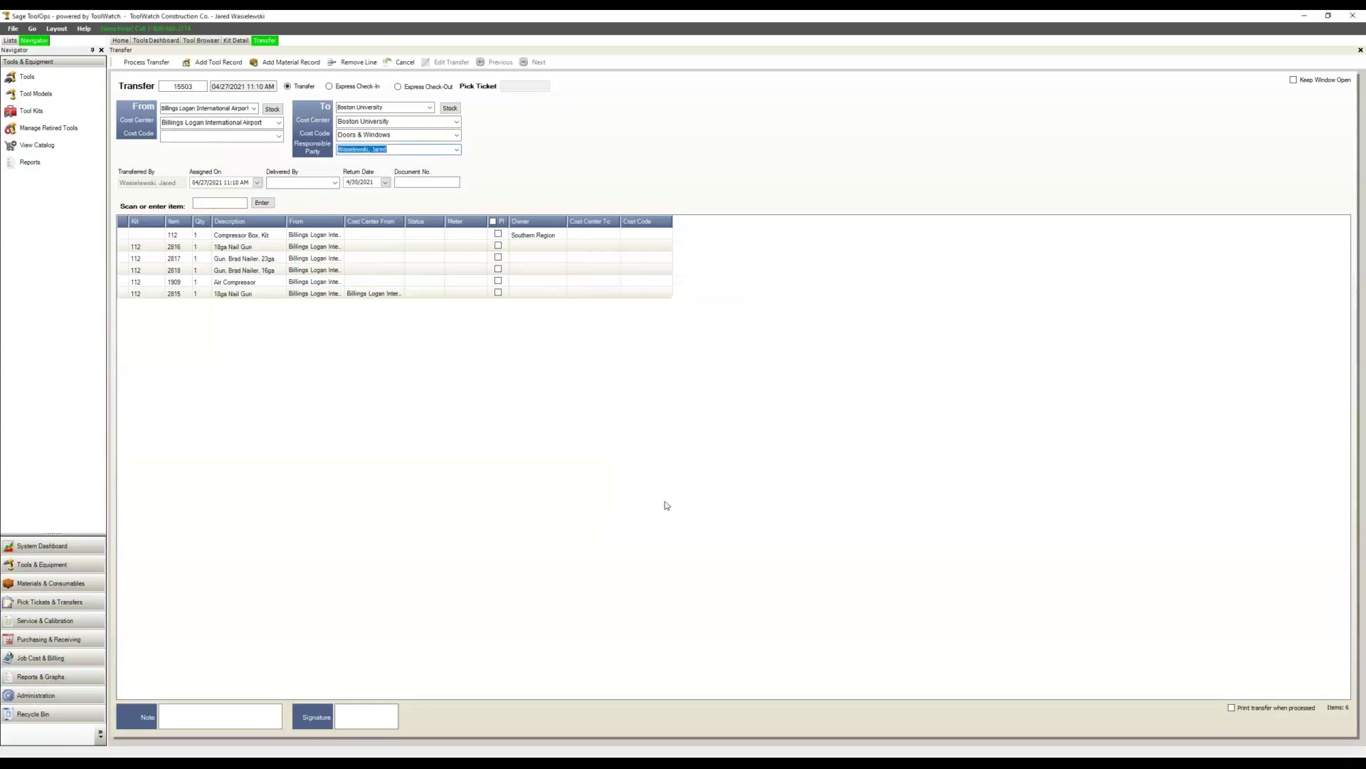
left_click(146, 64)
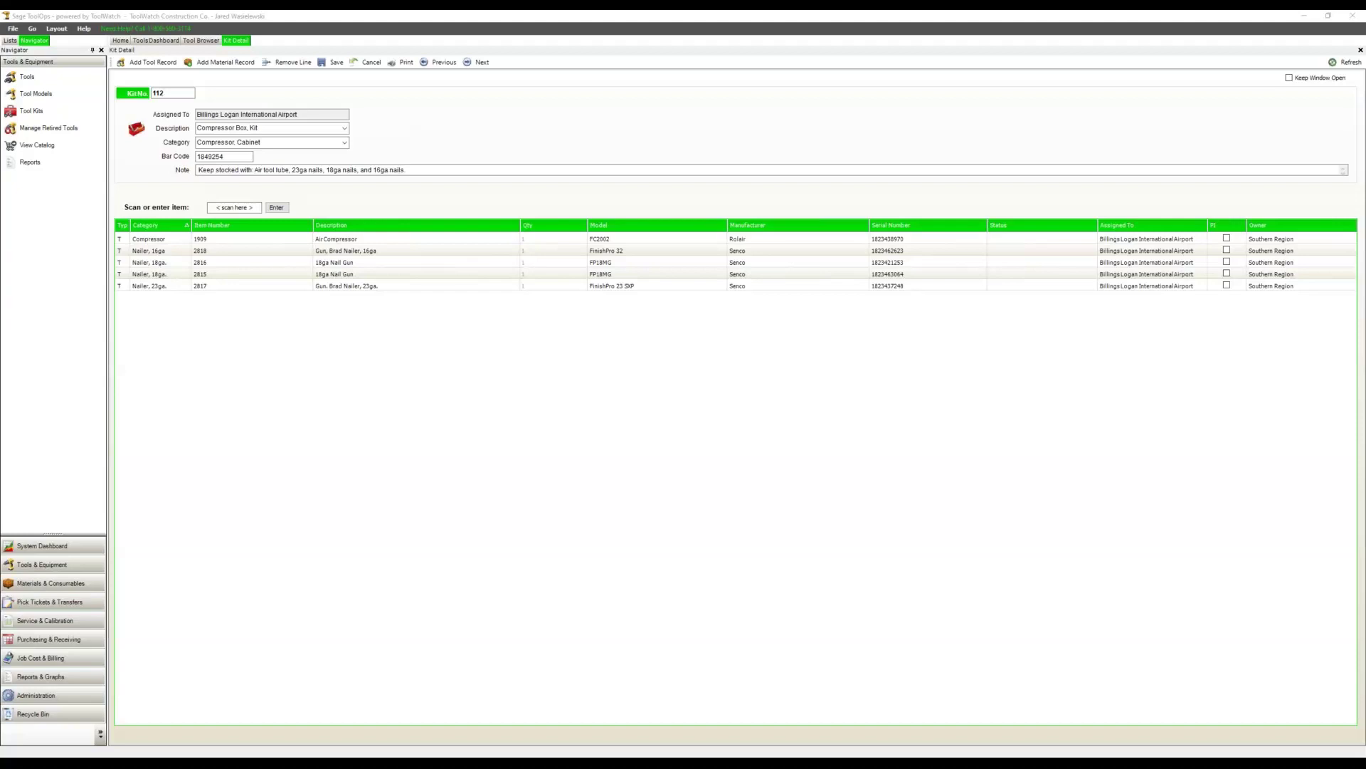
Switch to the ToolWatch Field mobile app and open the search for items by location, dismissing the incoming notification.
left_click_drag(0, 82, 544, 34)
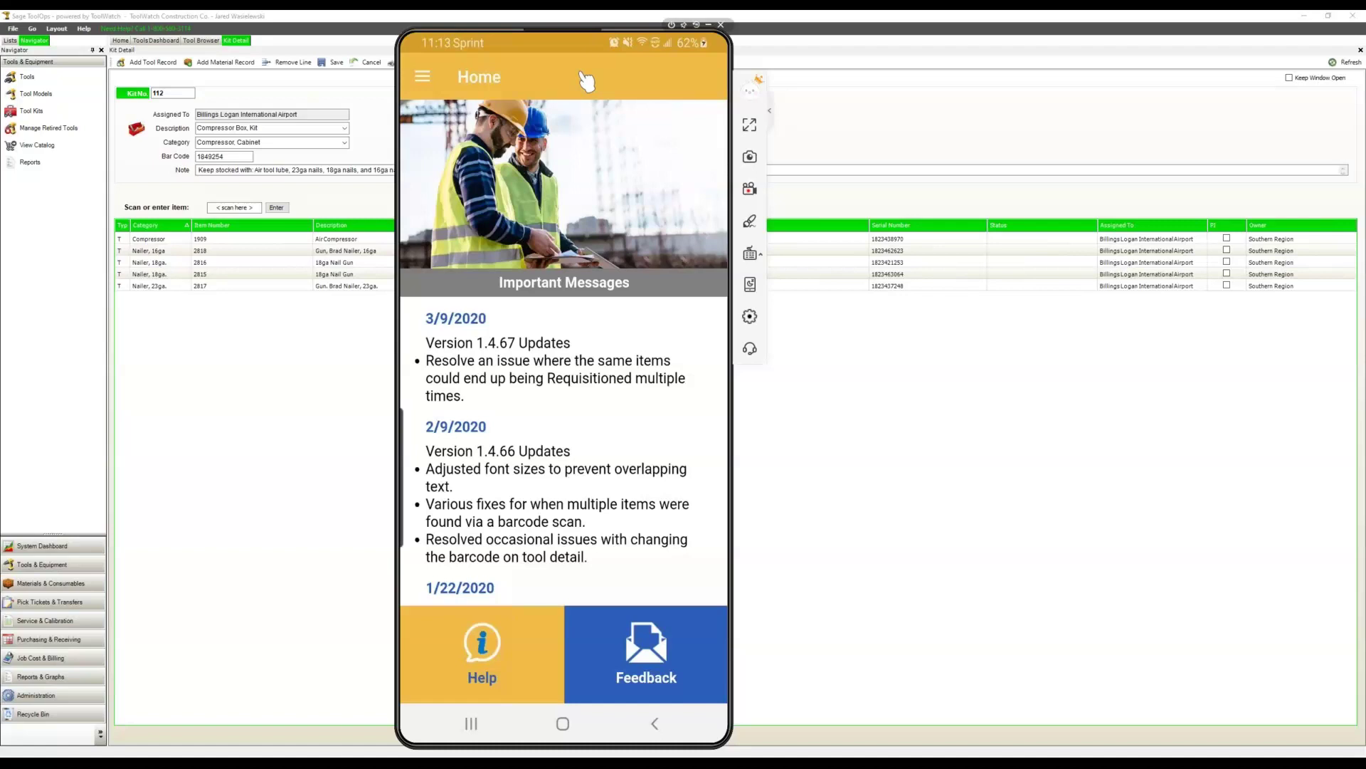
left_click(425, 78)
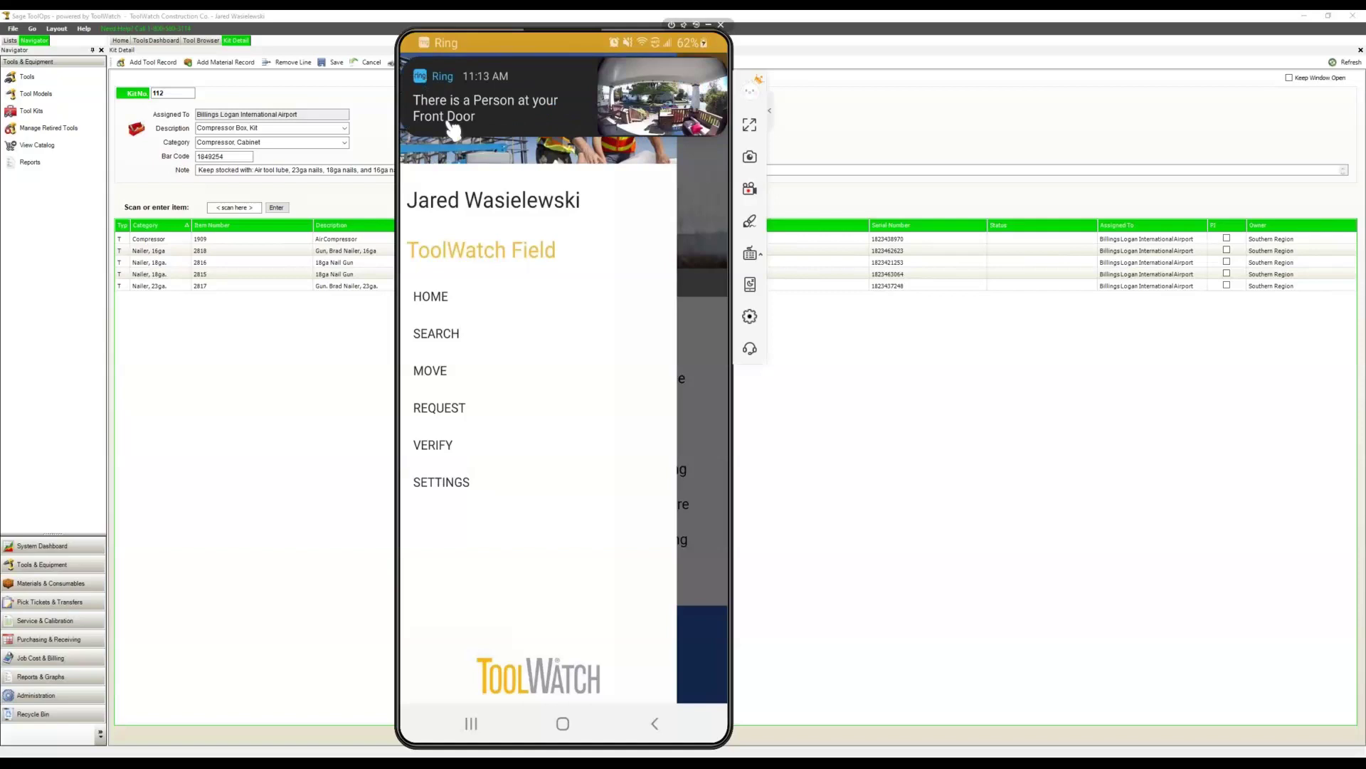
left_click(444, 339)
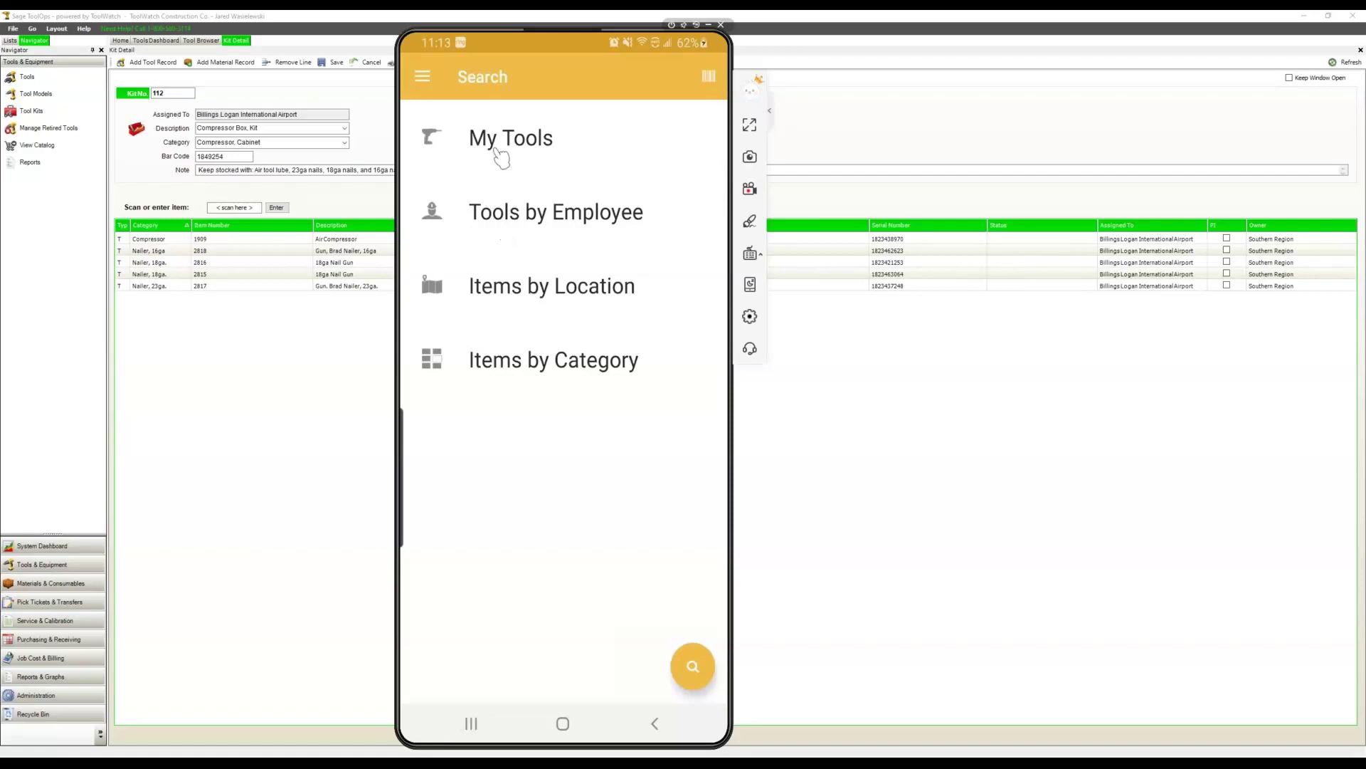
left_click(503, 290)
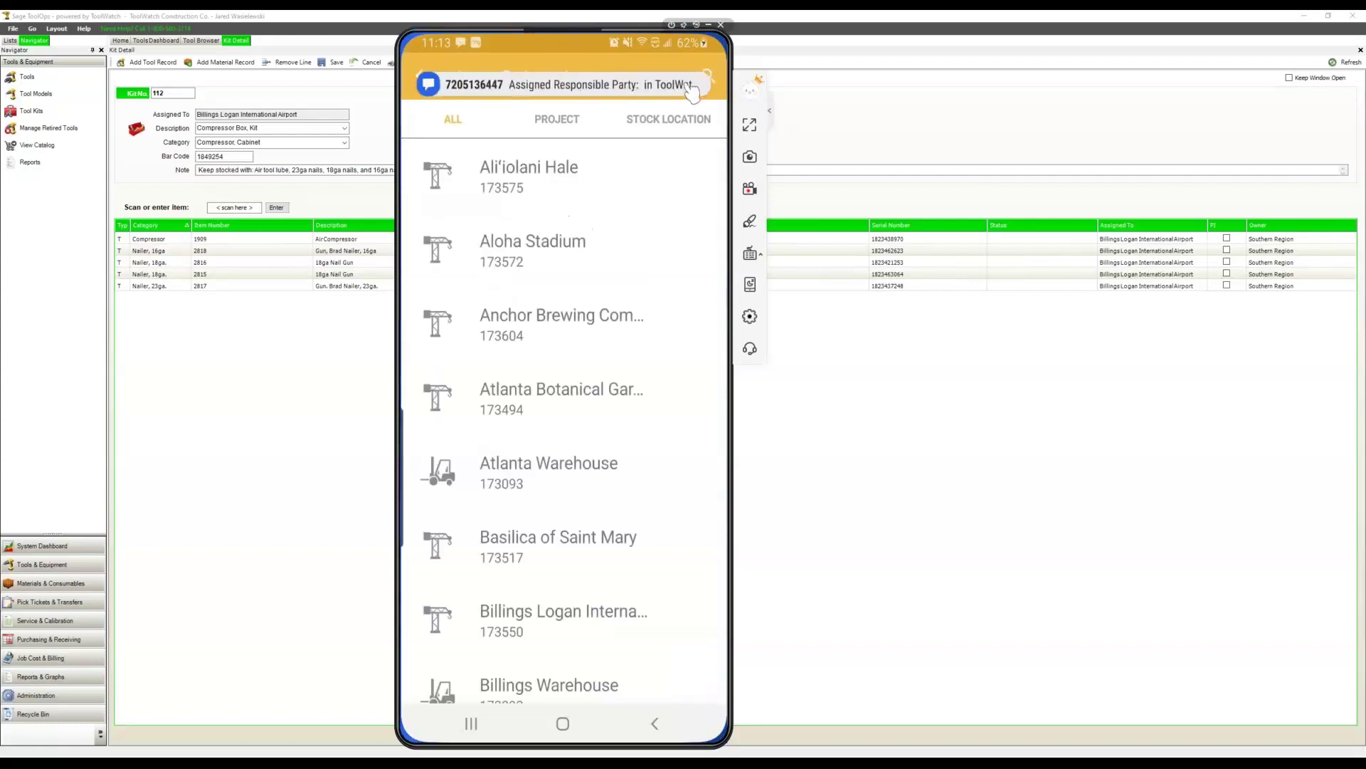
left_click_drag(690, 87, 629, 107)
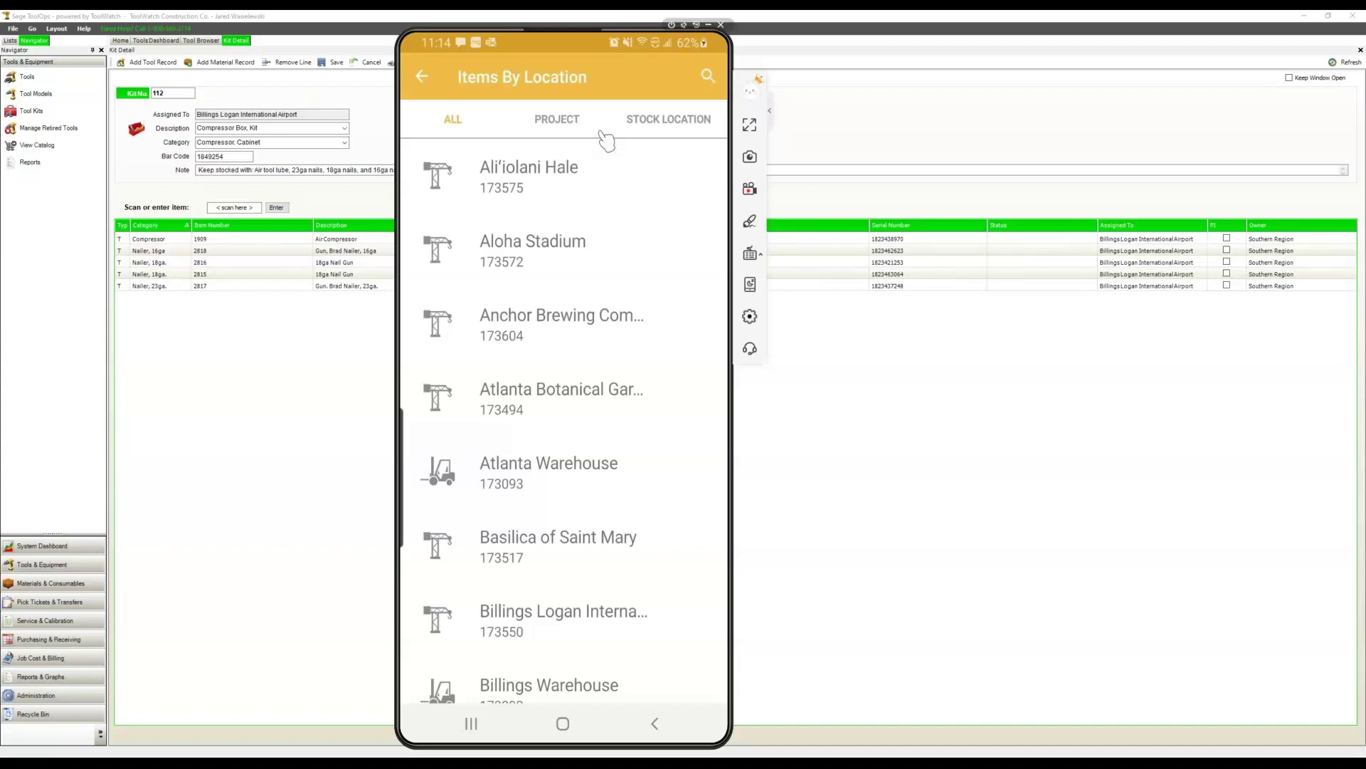
List the items located at the Boston University project.
left_click(567, 128)
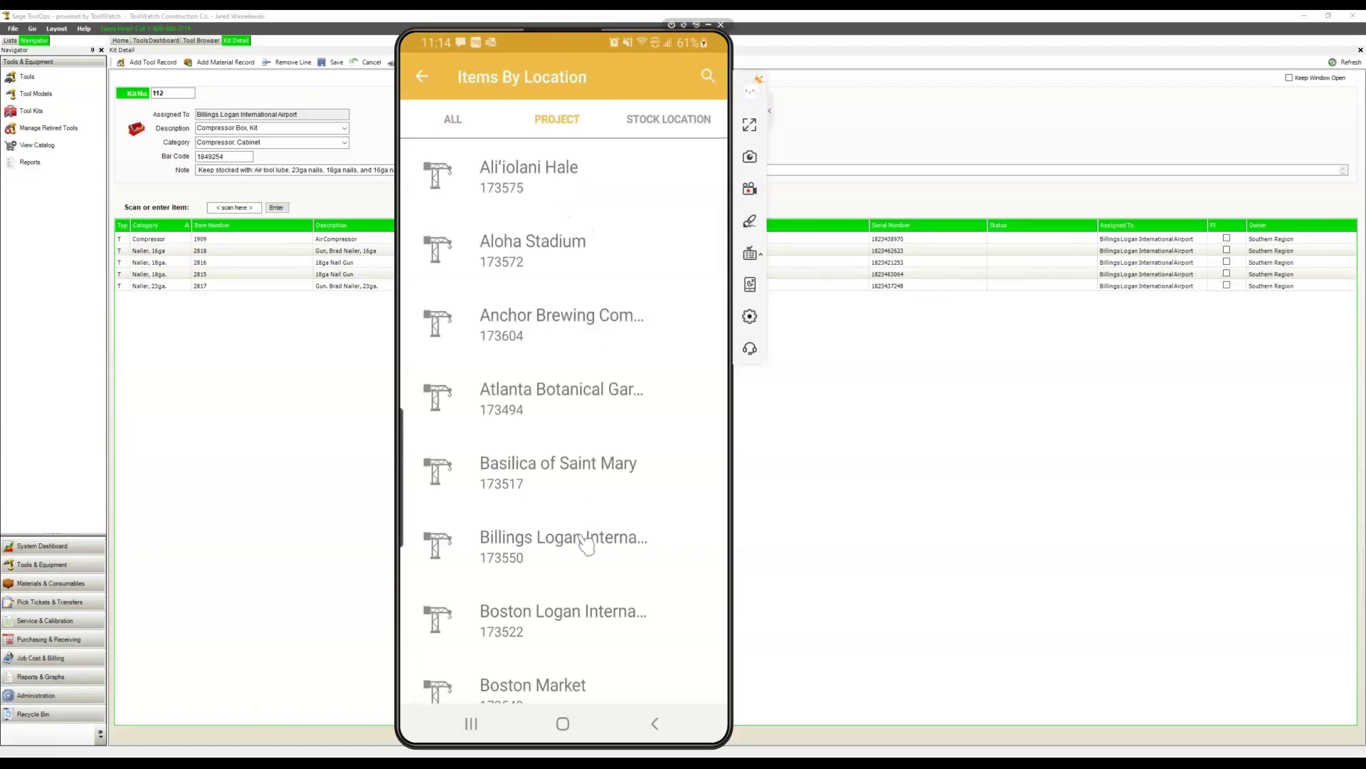
left_click_drag(601, 564, 602, 268)
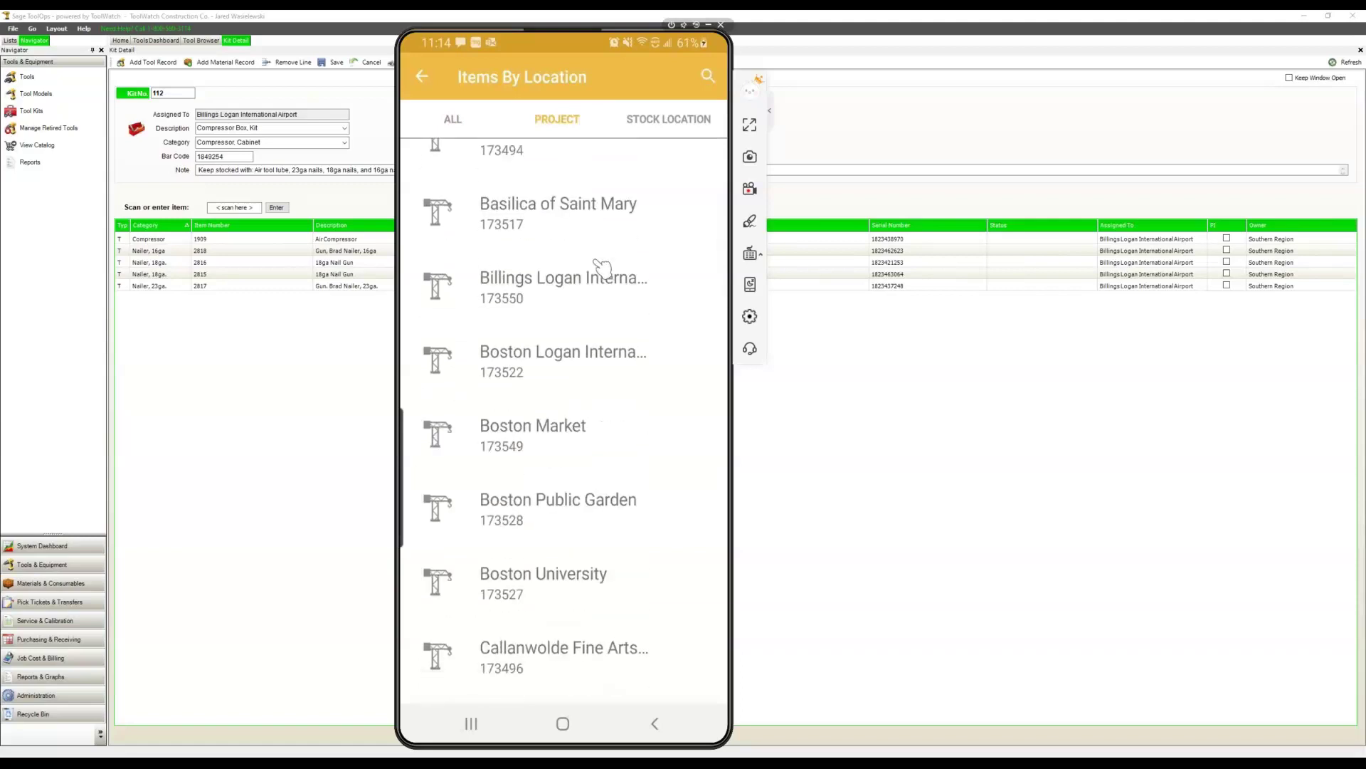
left_click(550, 509)
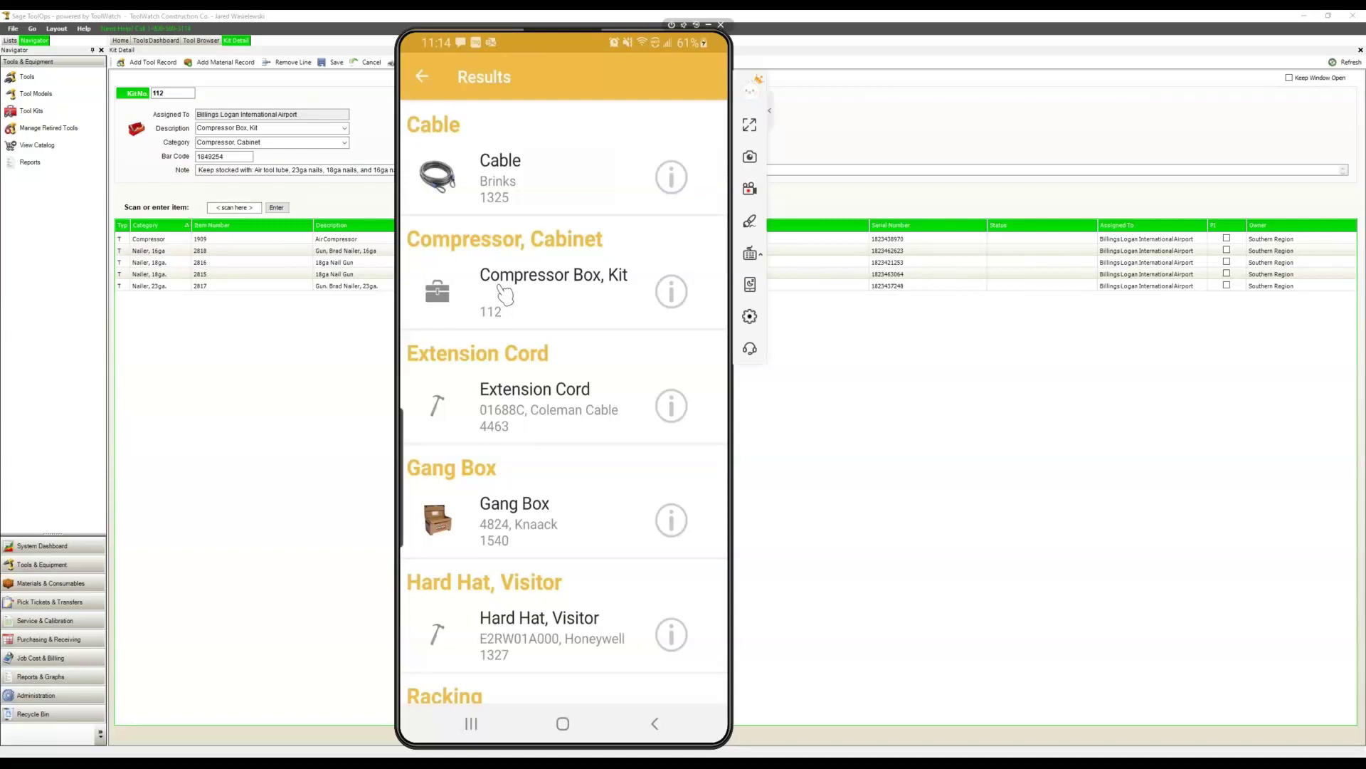
View the details and contents of Compressor Box, Kit, and open the item details of its Air Compressor.
left_click(669, 292)
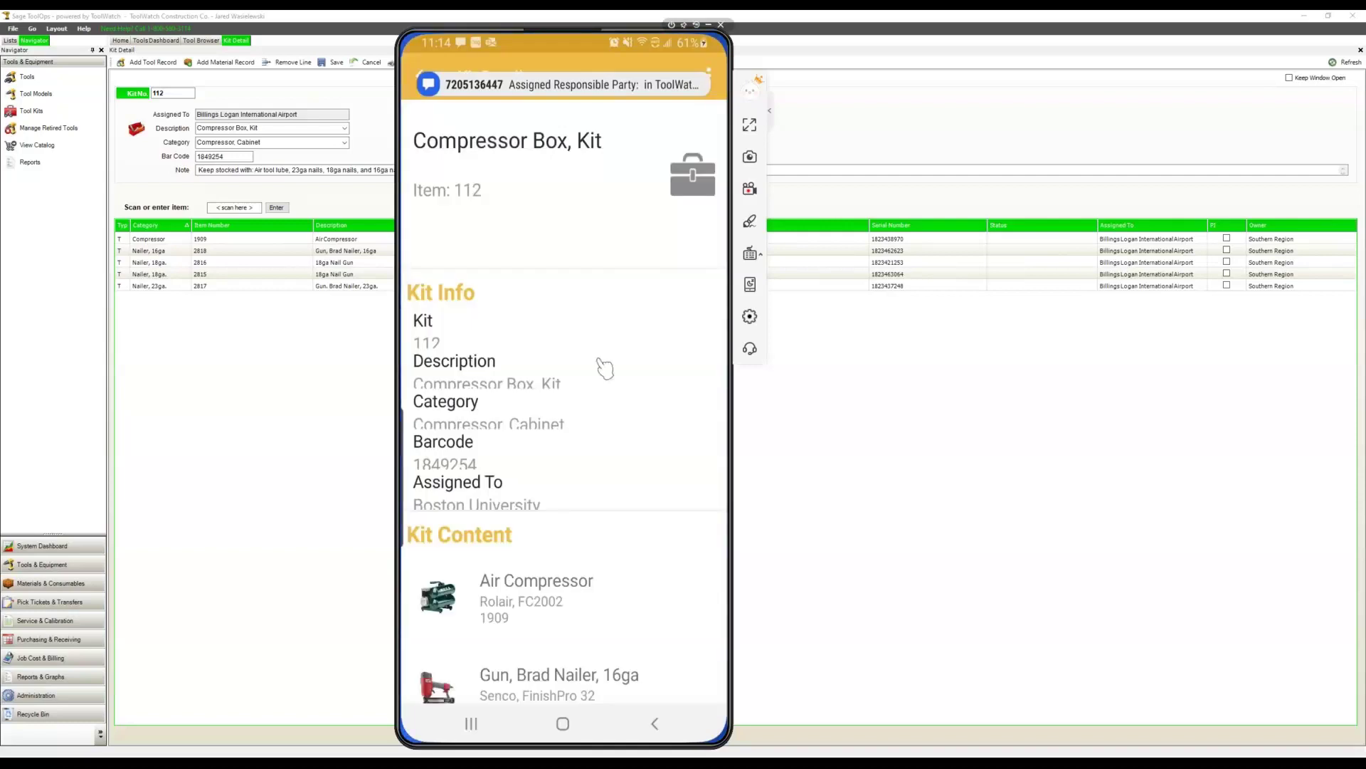
scroll(584, 449, "down", 1)
scroll(575, 488, "down", 1)
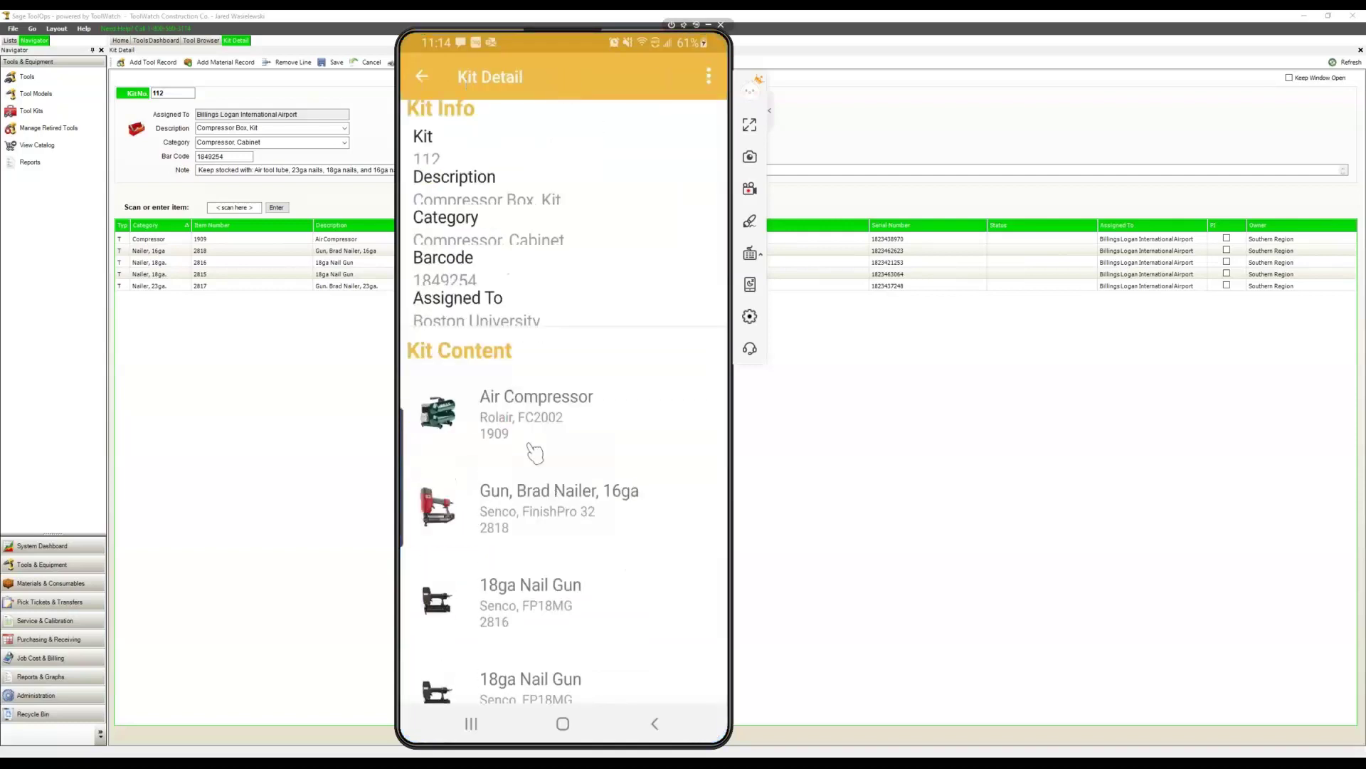
left_click(525, 427)
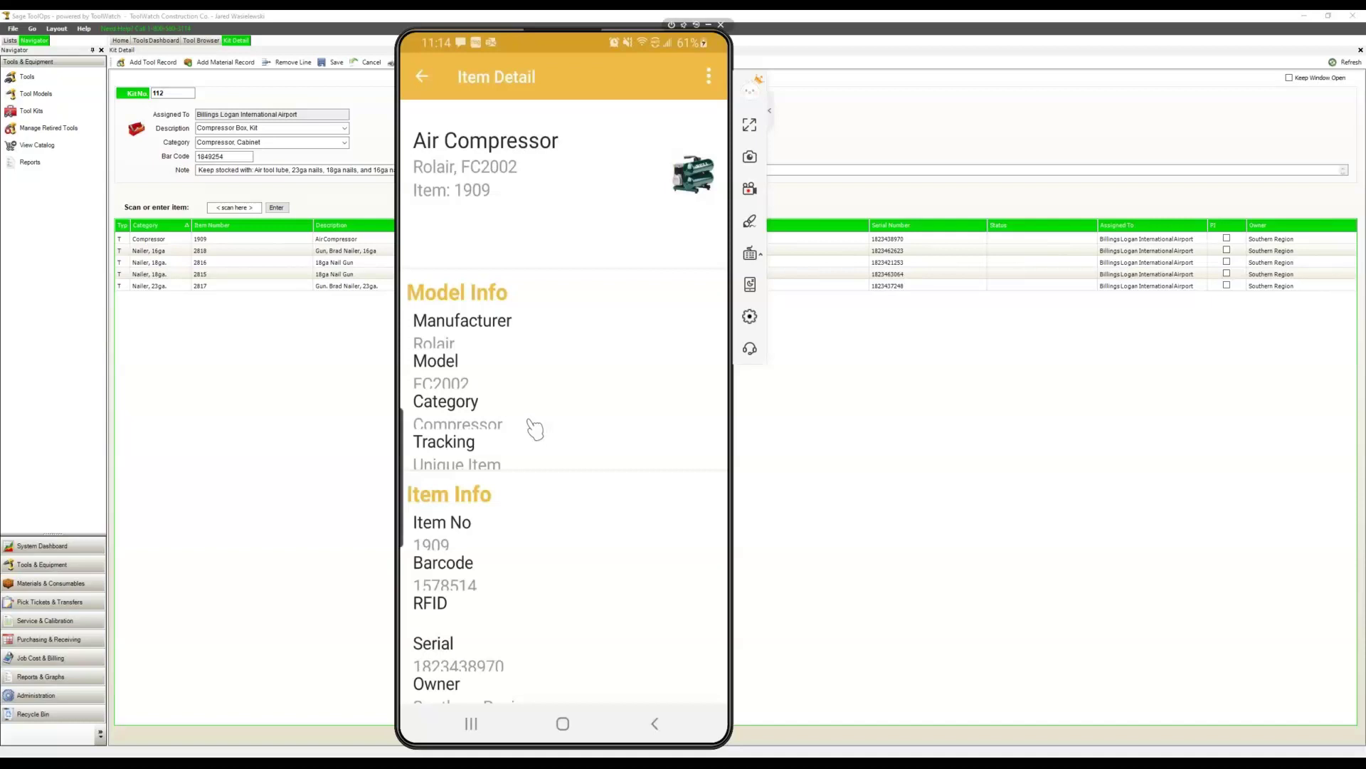
Examine the status choices and the meter level entry offered for the Air Compressor, leaving both without changes.
left_click(709, 76)
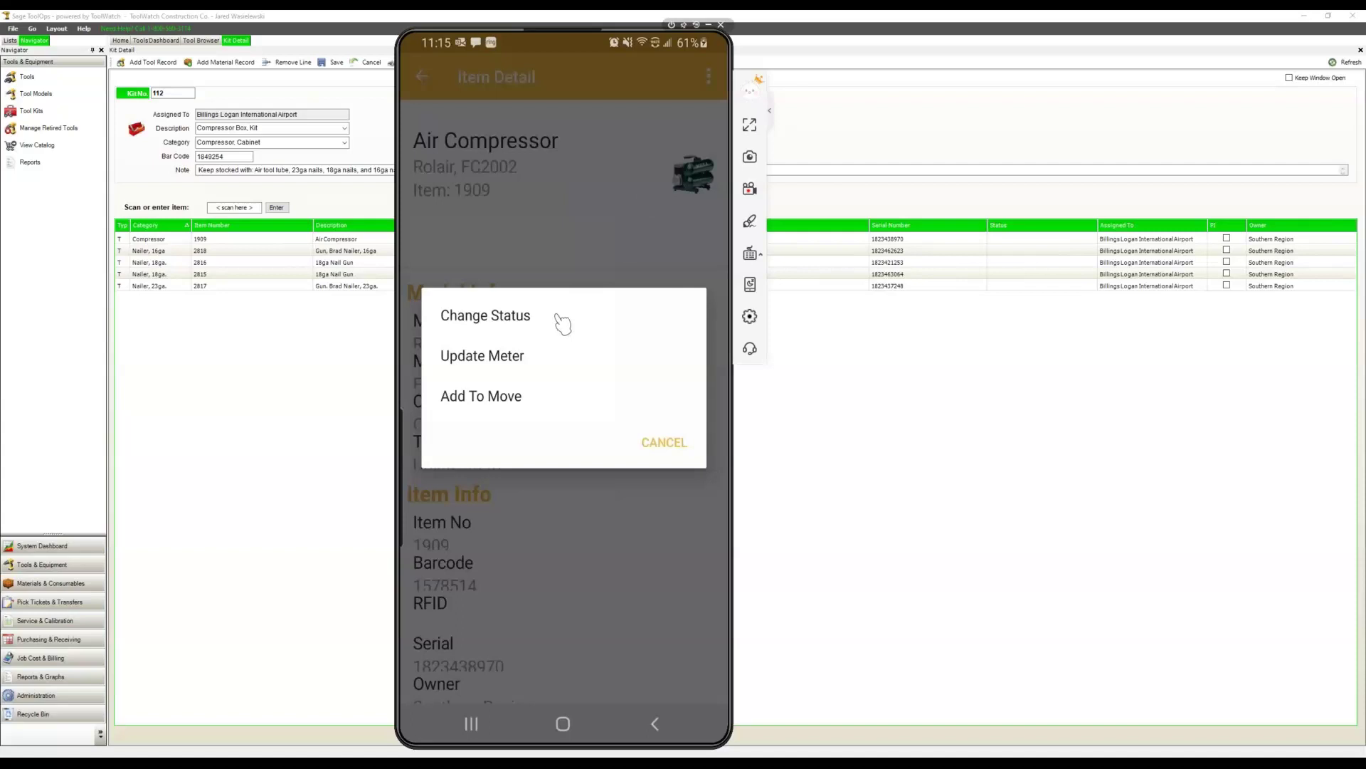
left_click(537, 326)
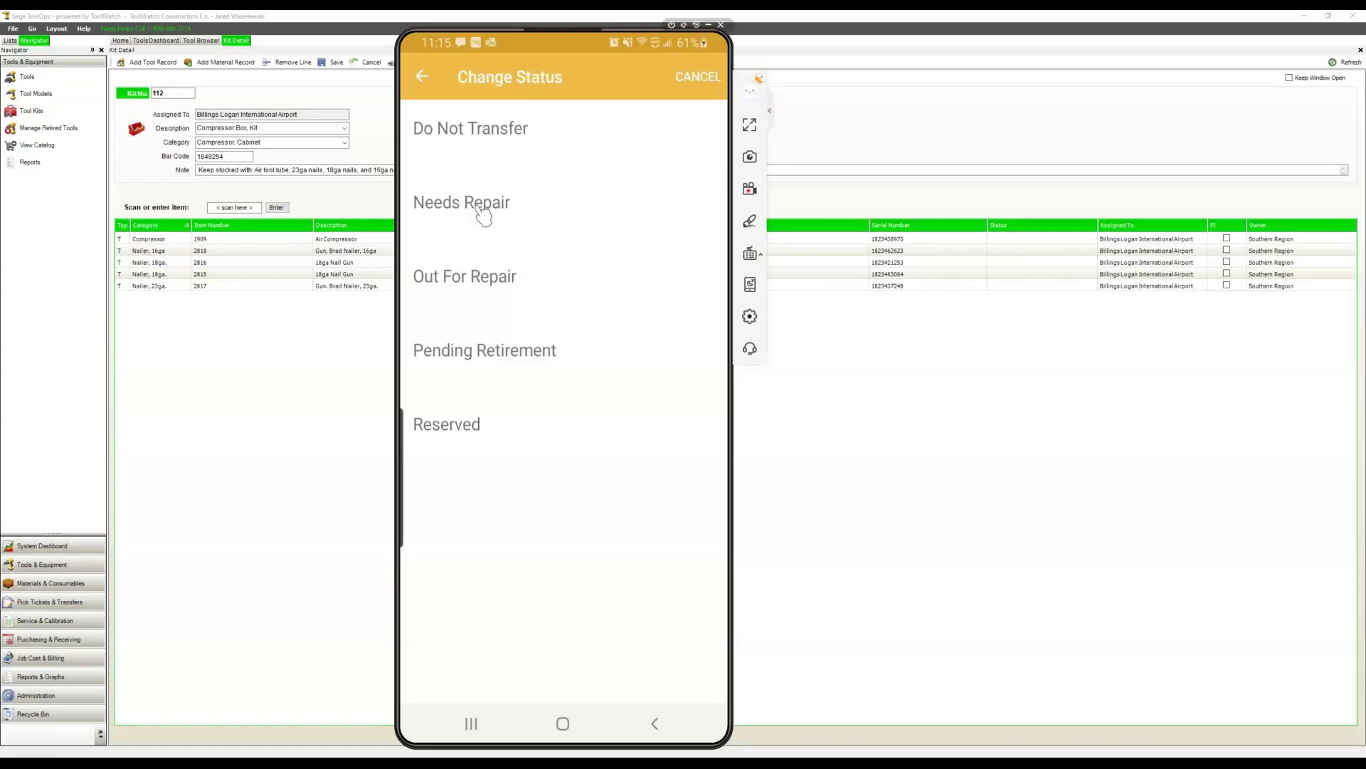
left_click(422, 77)
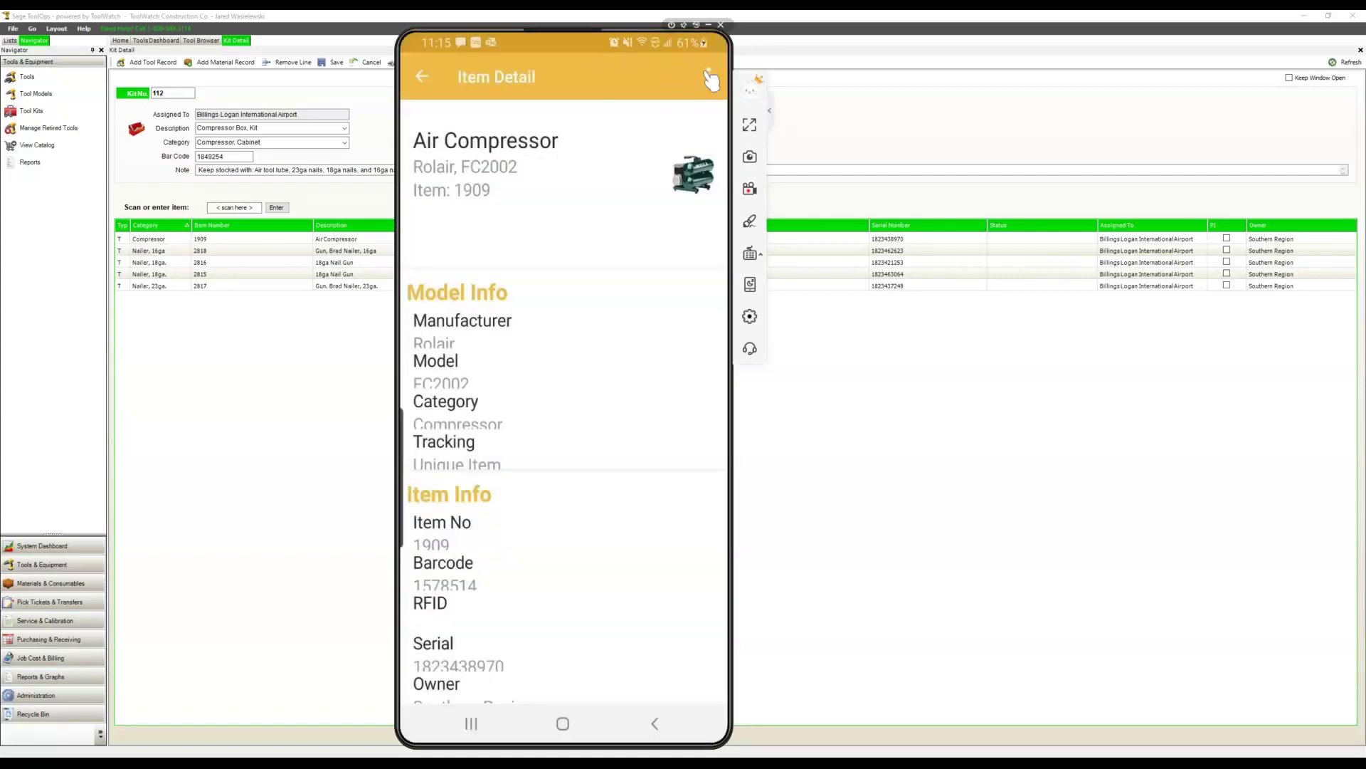
left_click(708, 77)
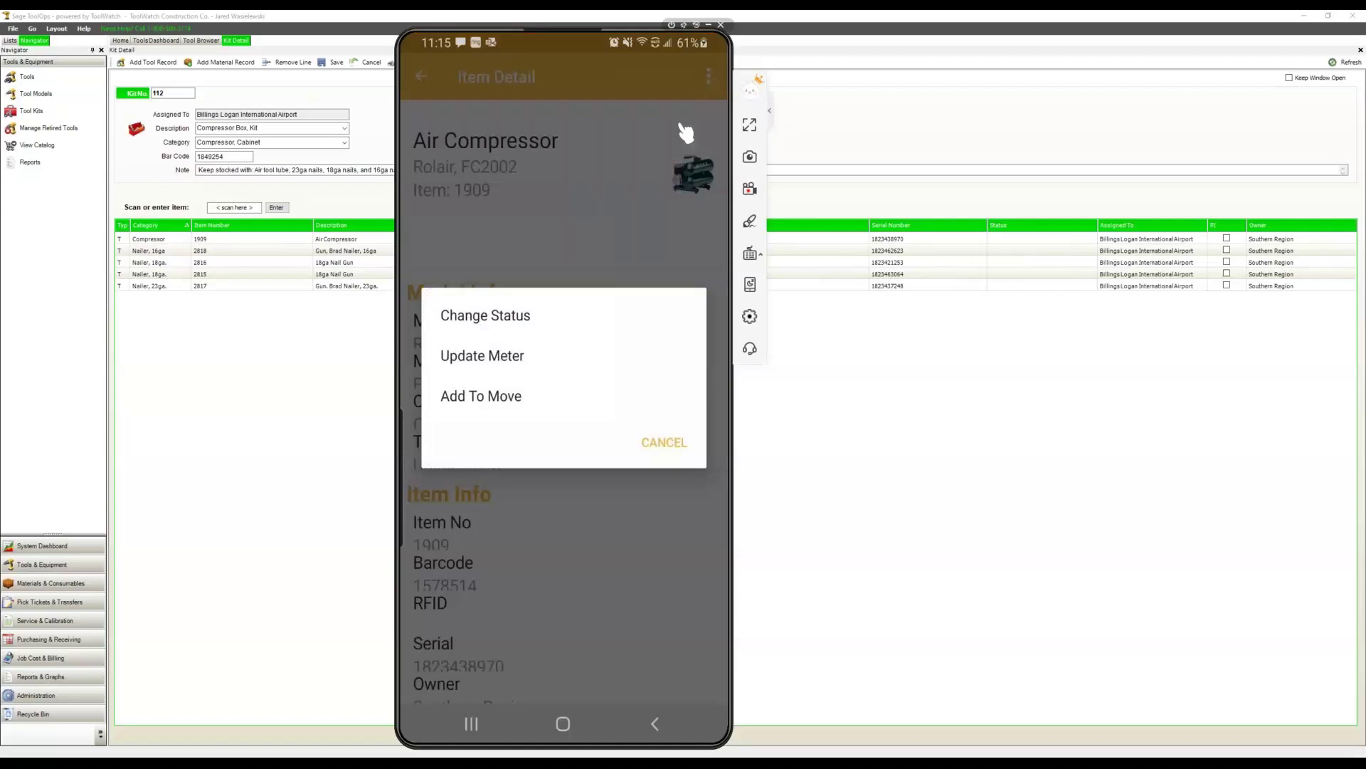
left_click(514, 363)
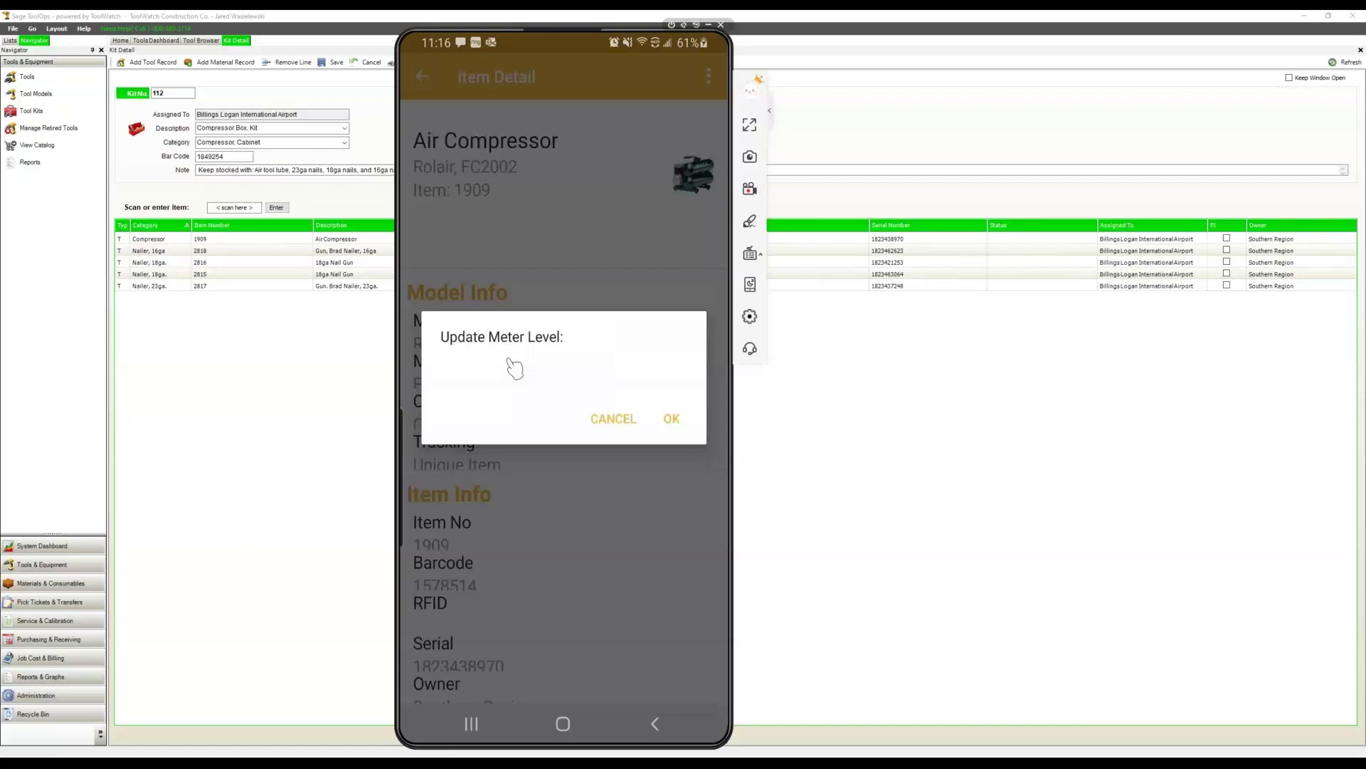
left_click(606, 420)
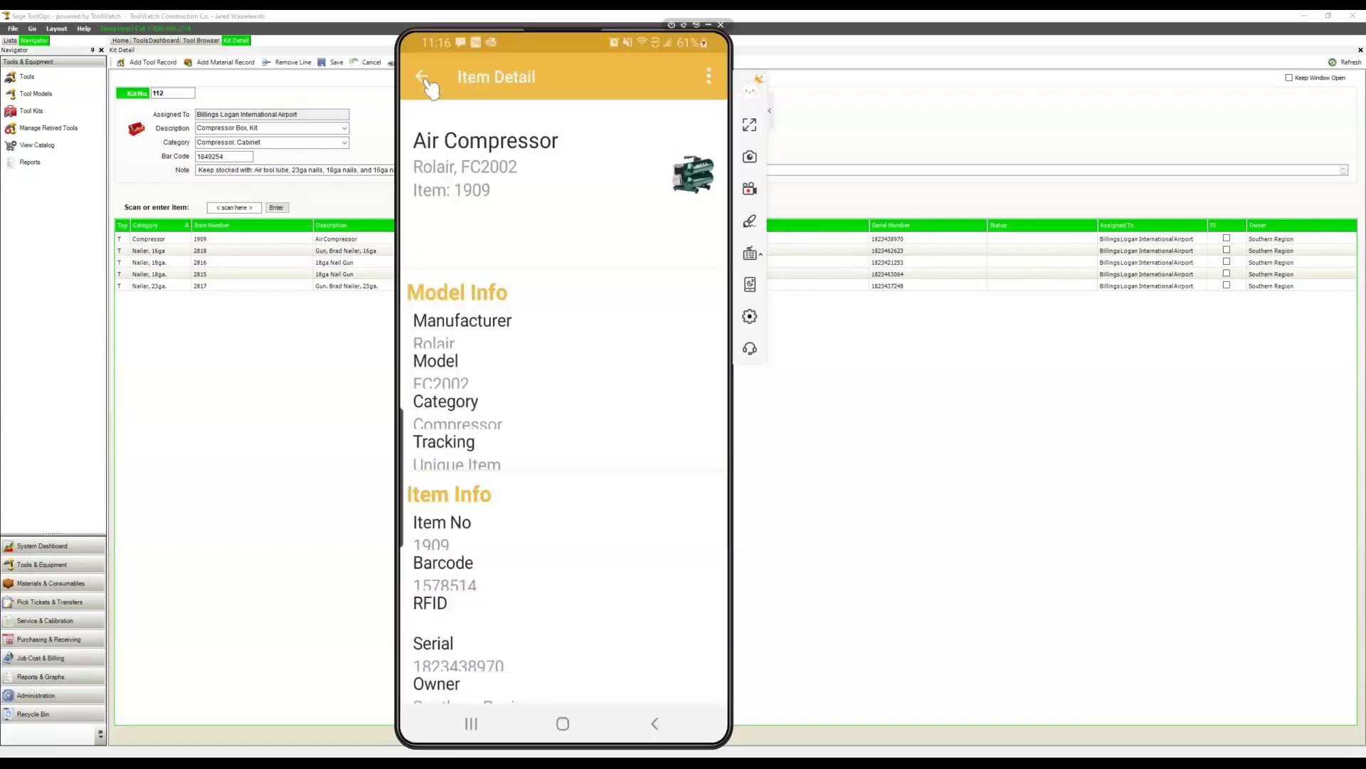
Return to the Boston University item results, view the actions offered for a listed item, and dismiss them.
left_click(423, 76)
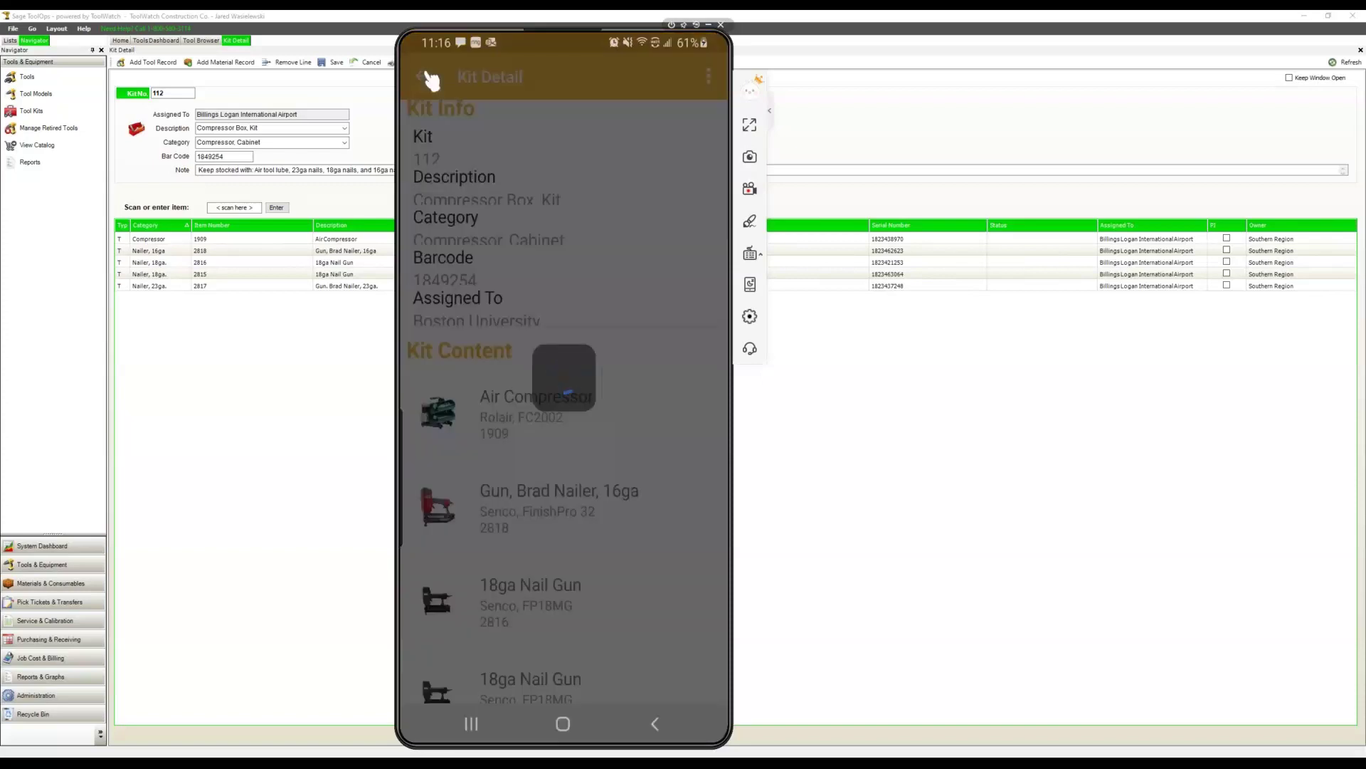
left_click(425, 77)
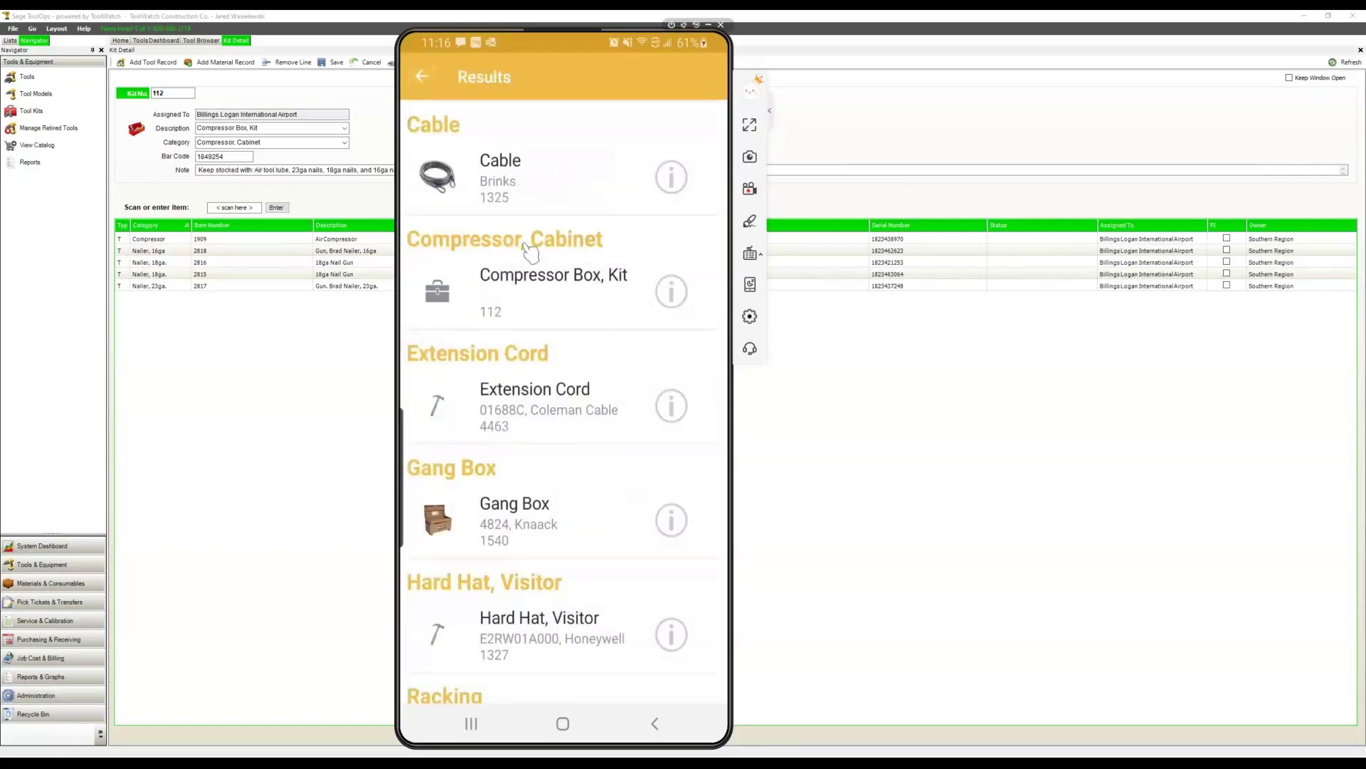
left_click(535, 528)
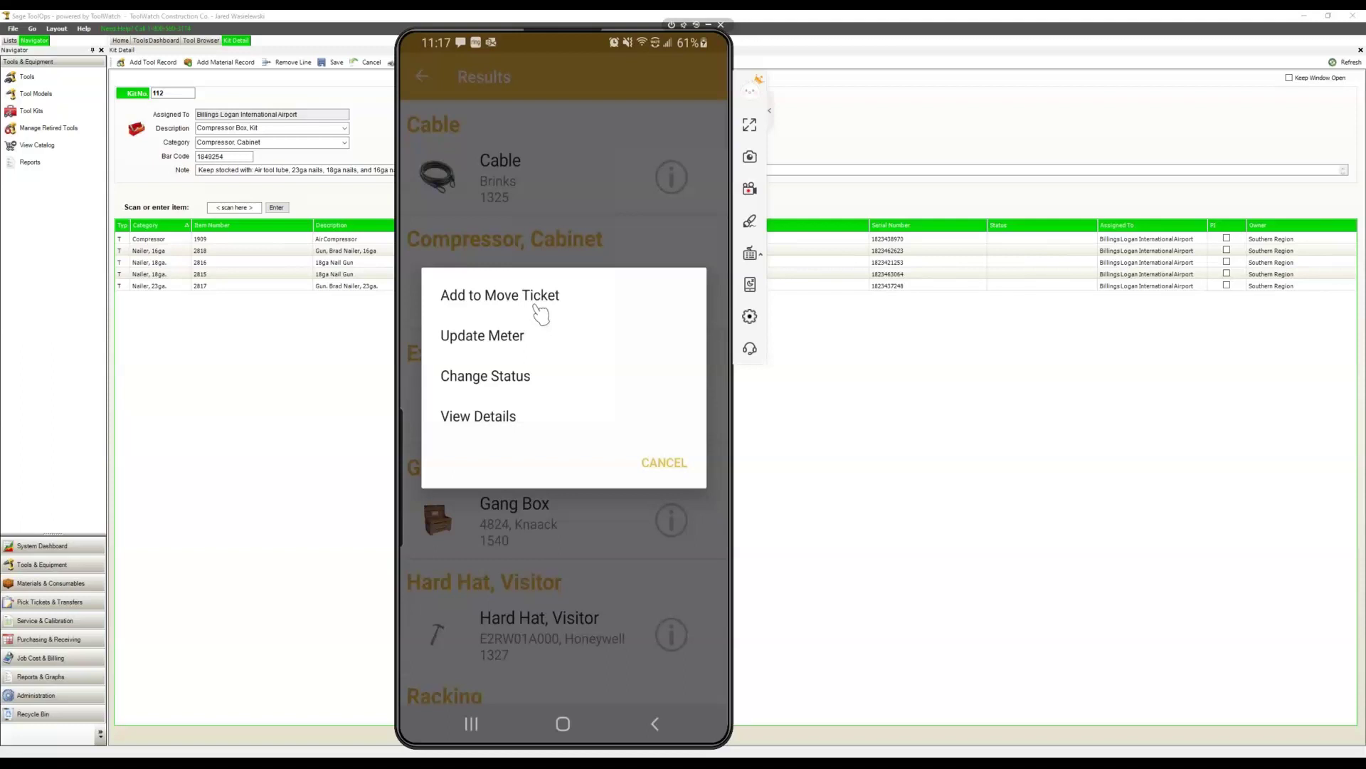
left_click(525, 237)
Leave the item search, go to My Requests, and view the draft request for Billings Logan International Airport.
left_click(425, 79)
left_click(425, 78)
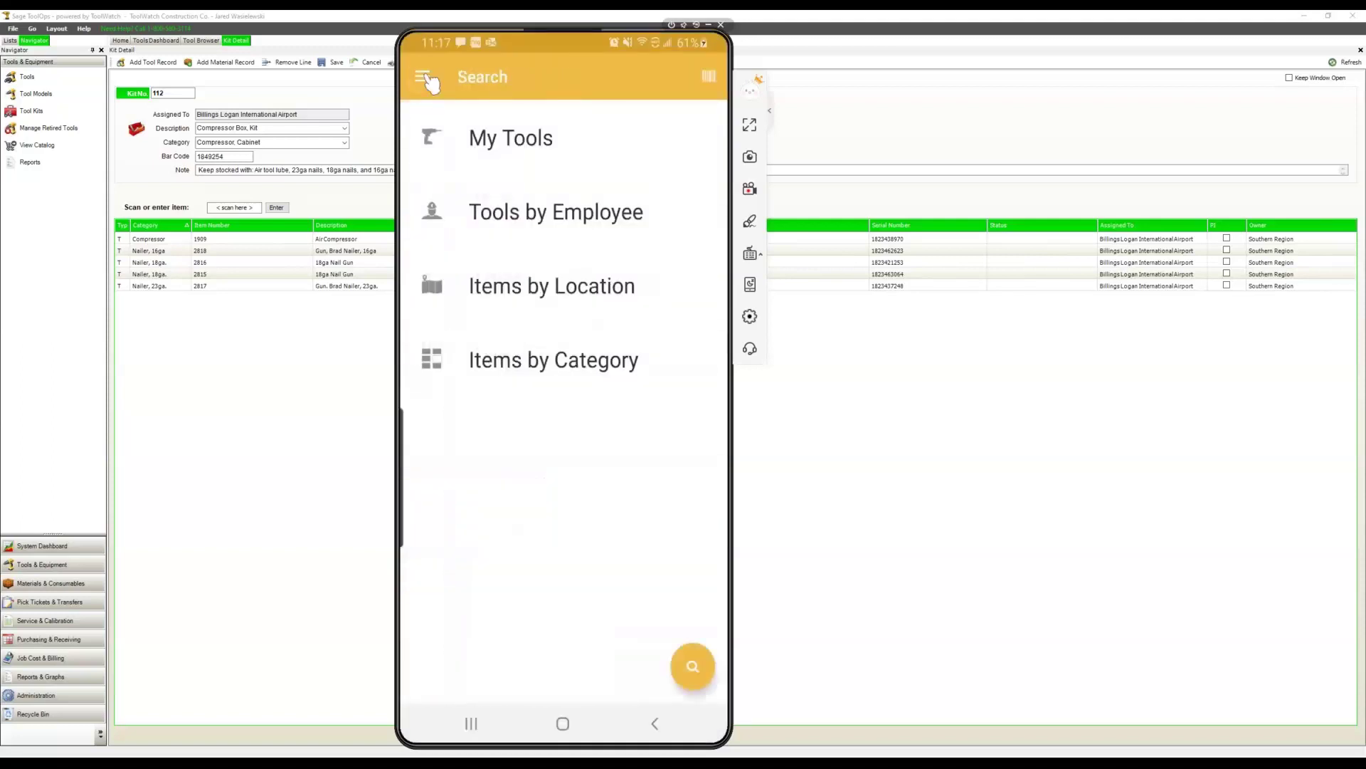
left_click(426, 78)
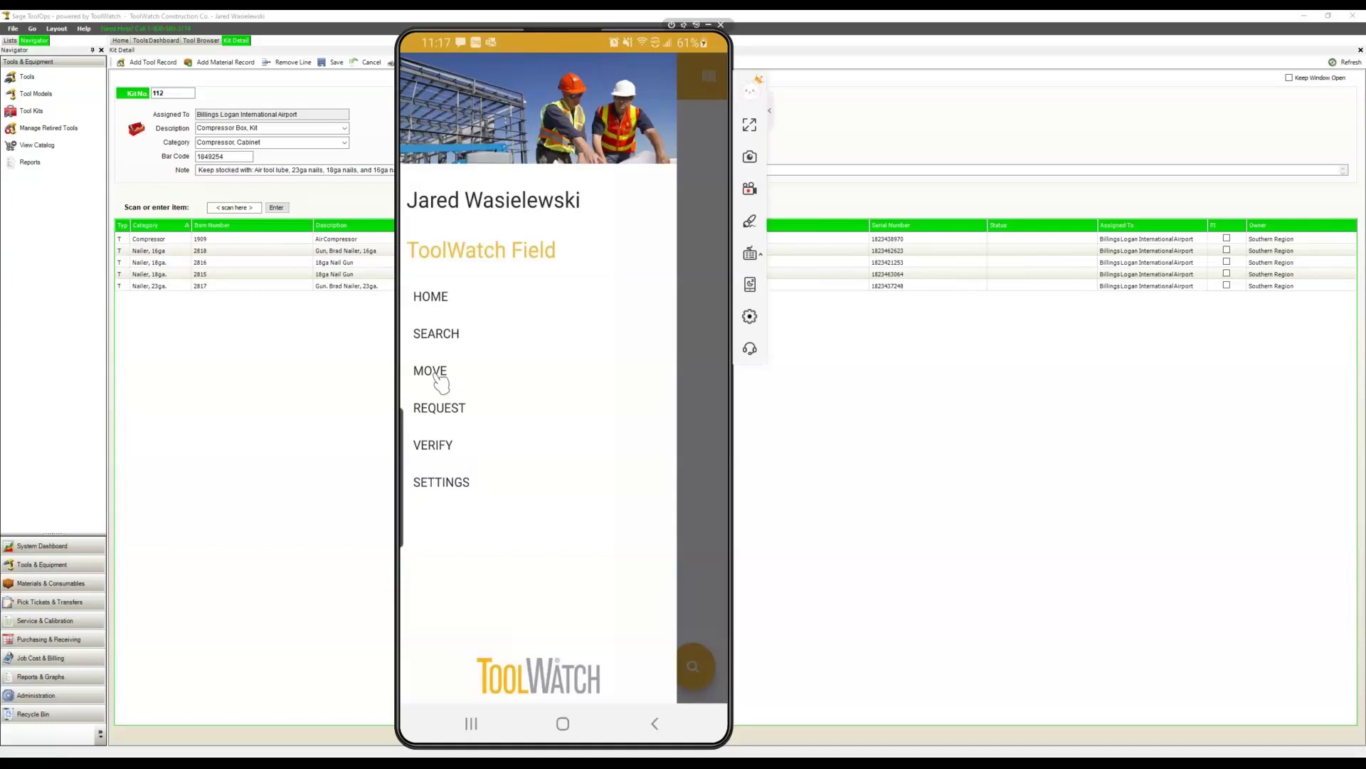
left_click(441, 420)
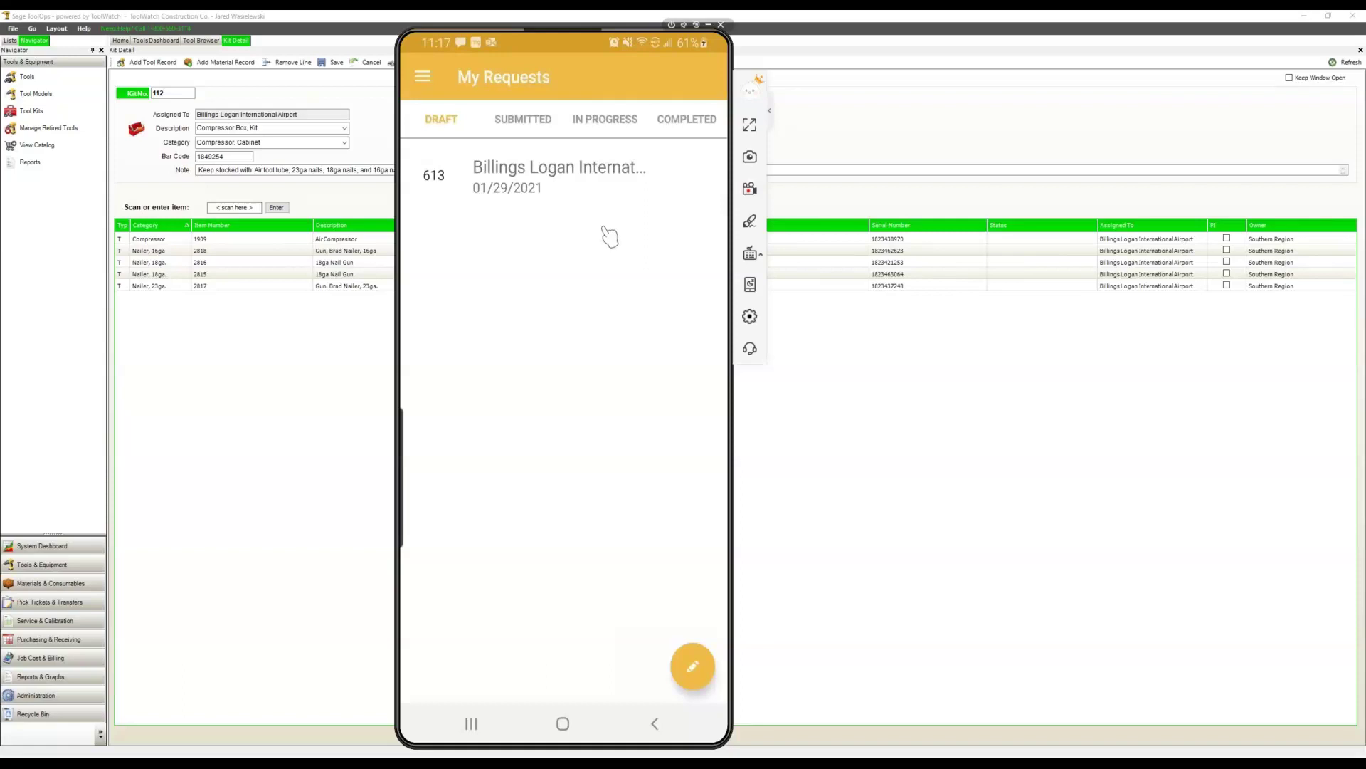
left_click(579, 178)
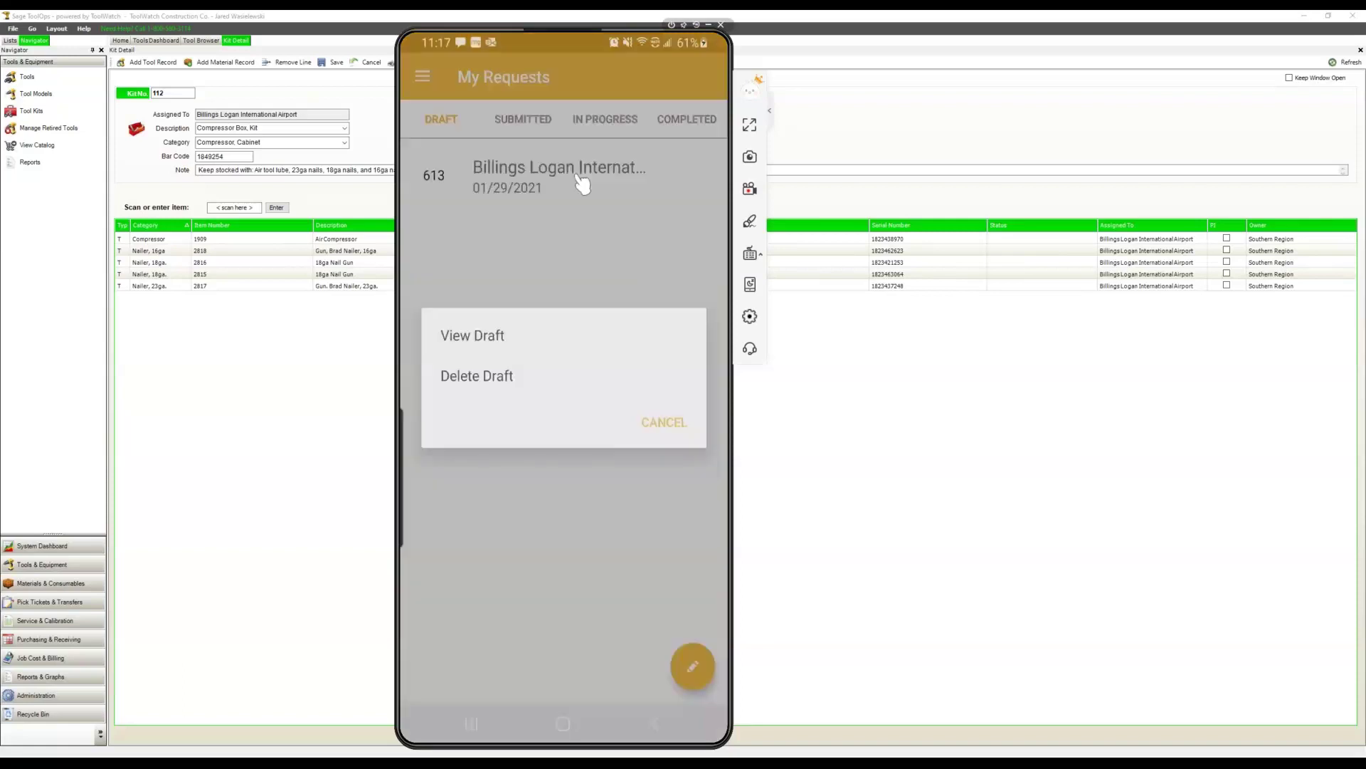
left_click(473, 335)
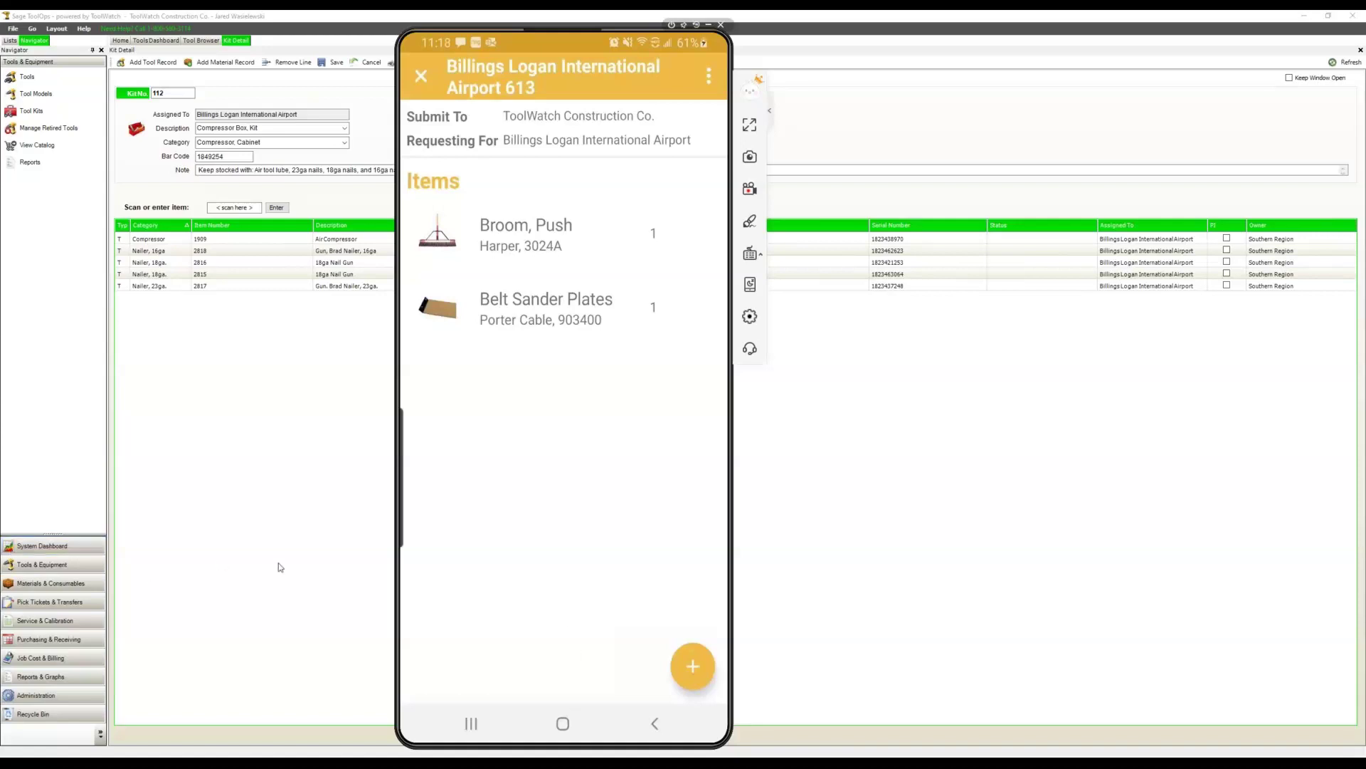
Examine the material categories available for adding items, open the category search, and return to the draft without adding anything.
left_click(694, 666)
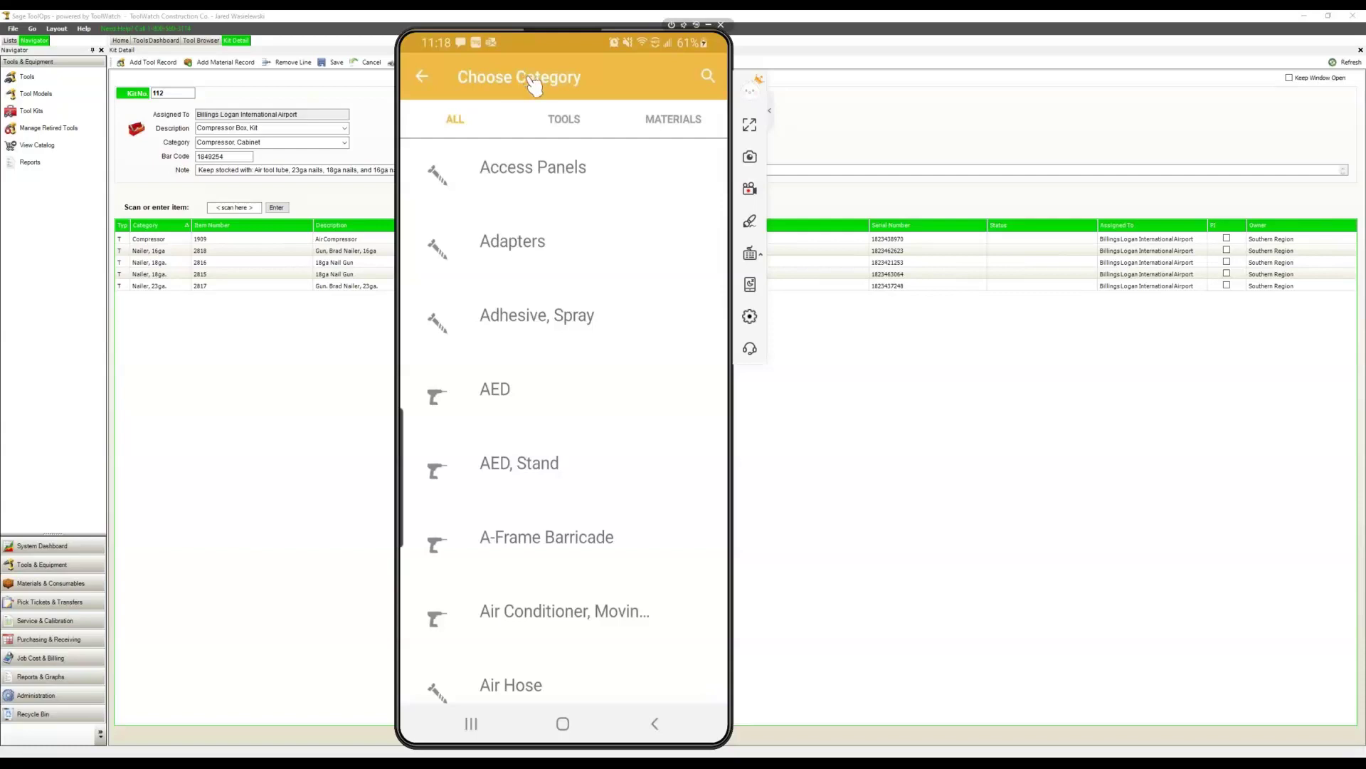
left_click(661, 114)
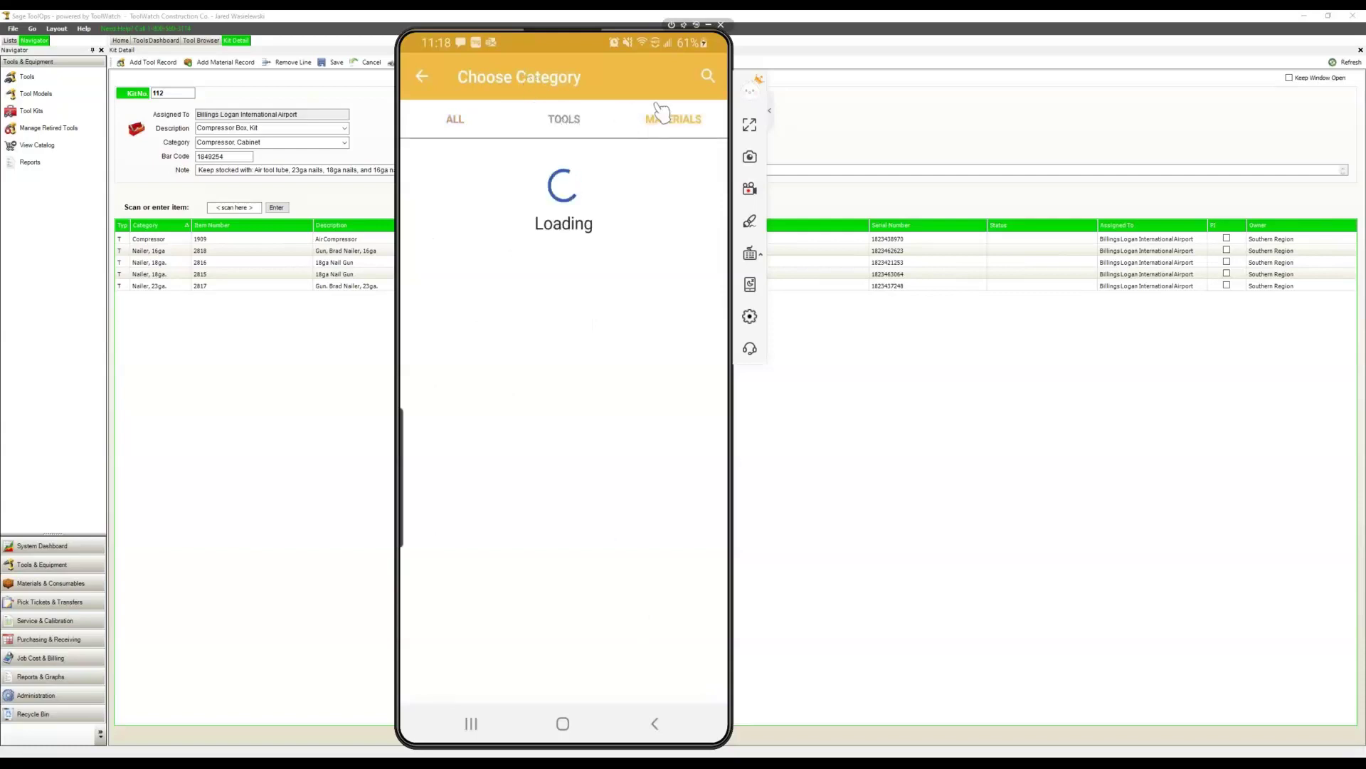
left_click(708, 77)
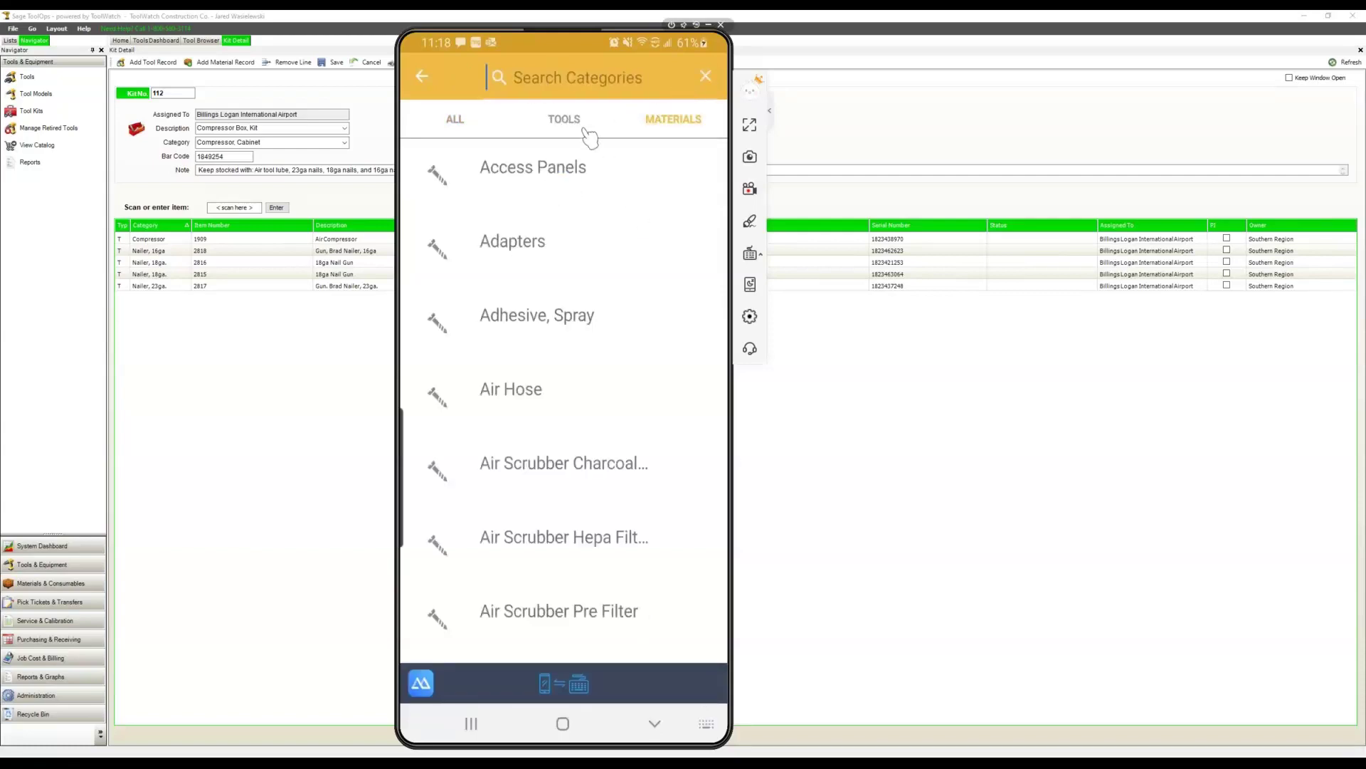
left_click(423, 76)
left_click(423, 75)
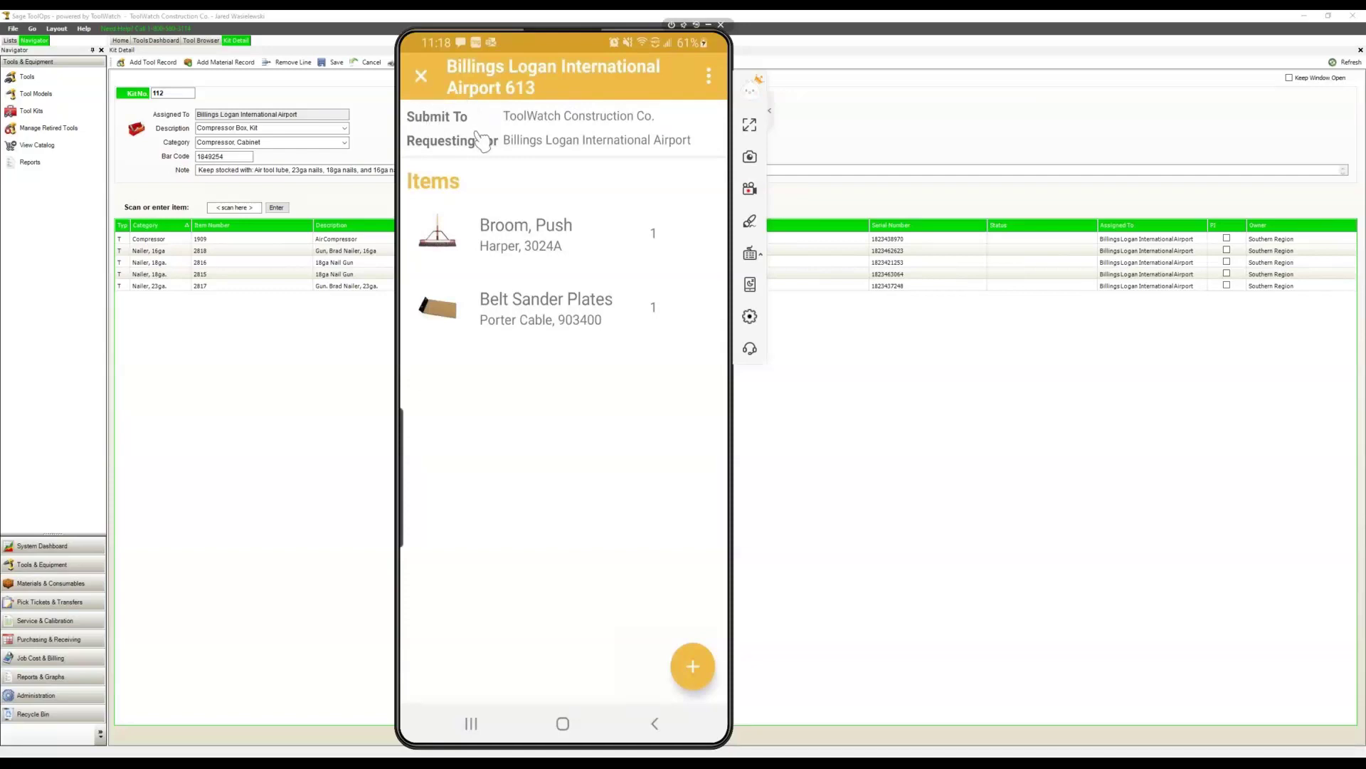
Submit the draft request for Billings Logan International Airport and acknowledge the submission.
left_click(709, 76)
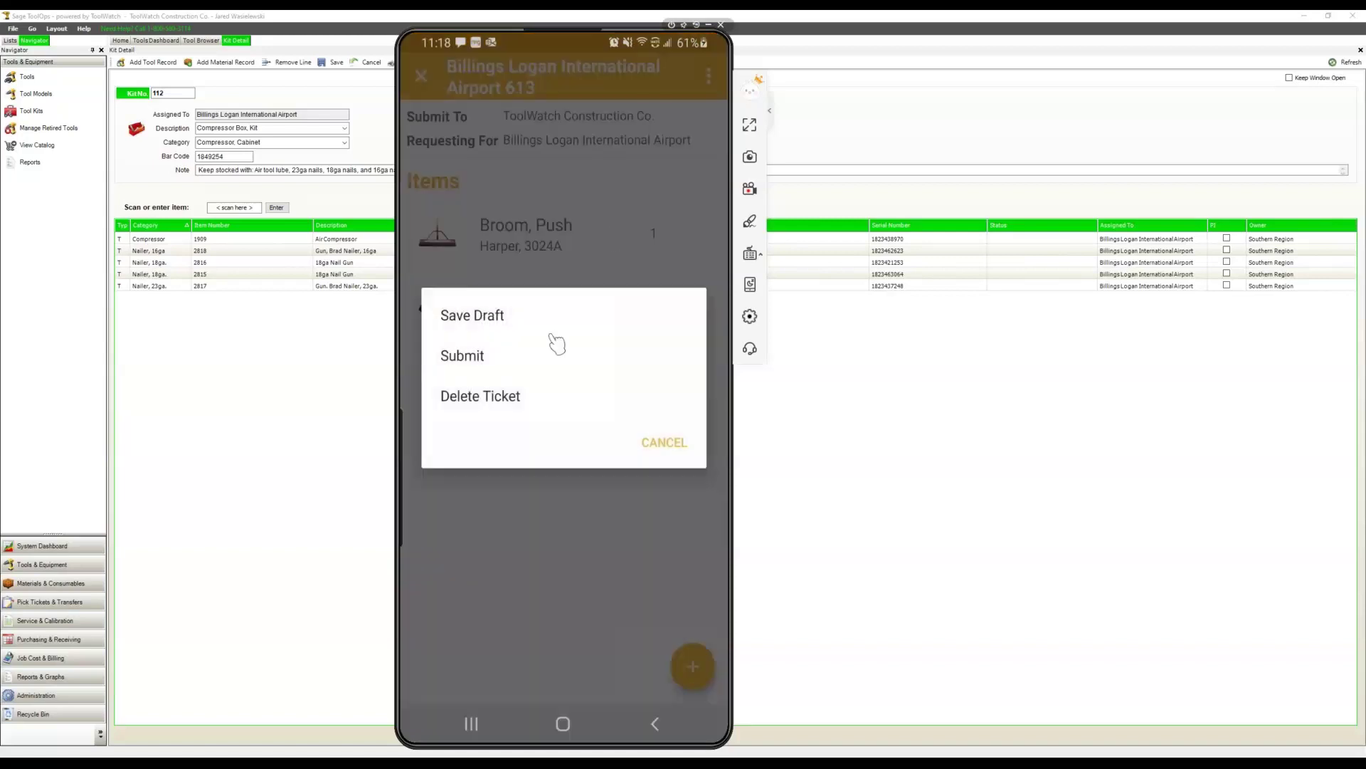
left_click(474, 358)
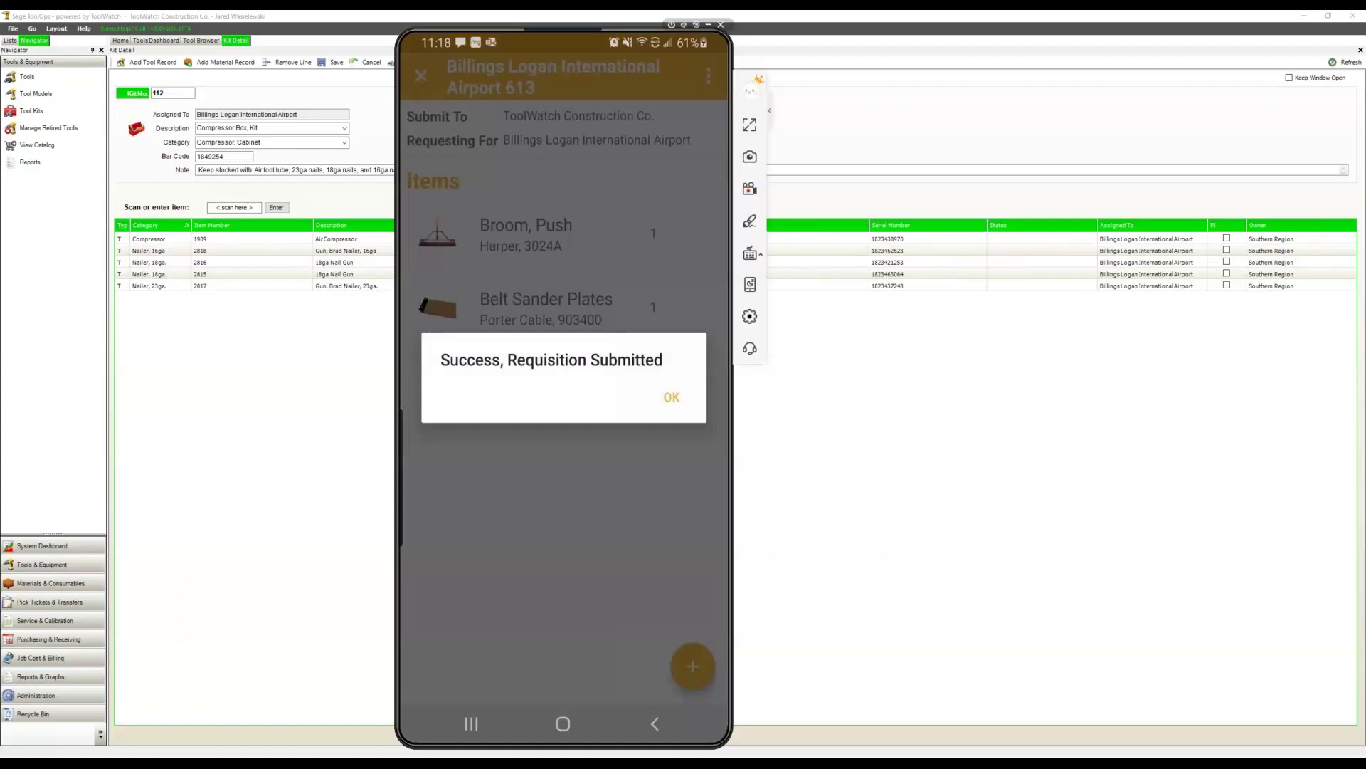
left_click(667, 397)
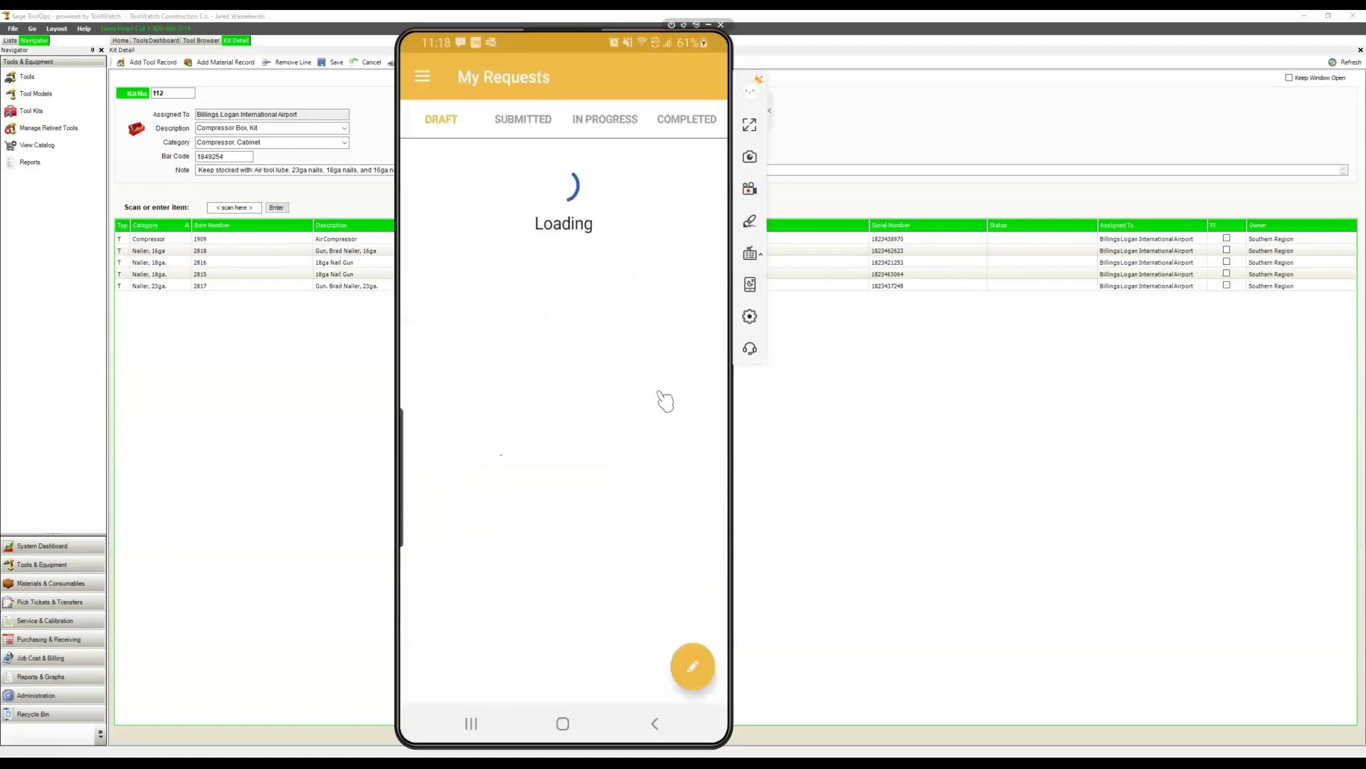
Review the submitted, in-progress and completed requests.
left_click(522, 119)
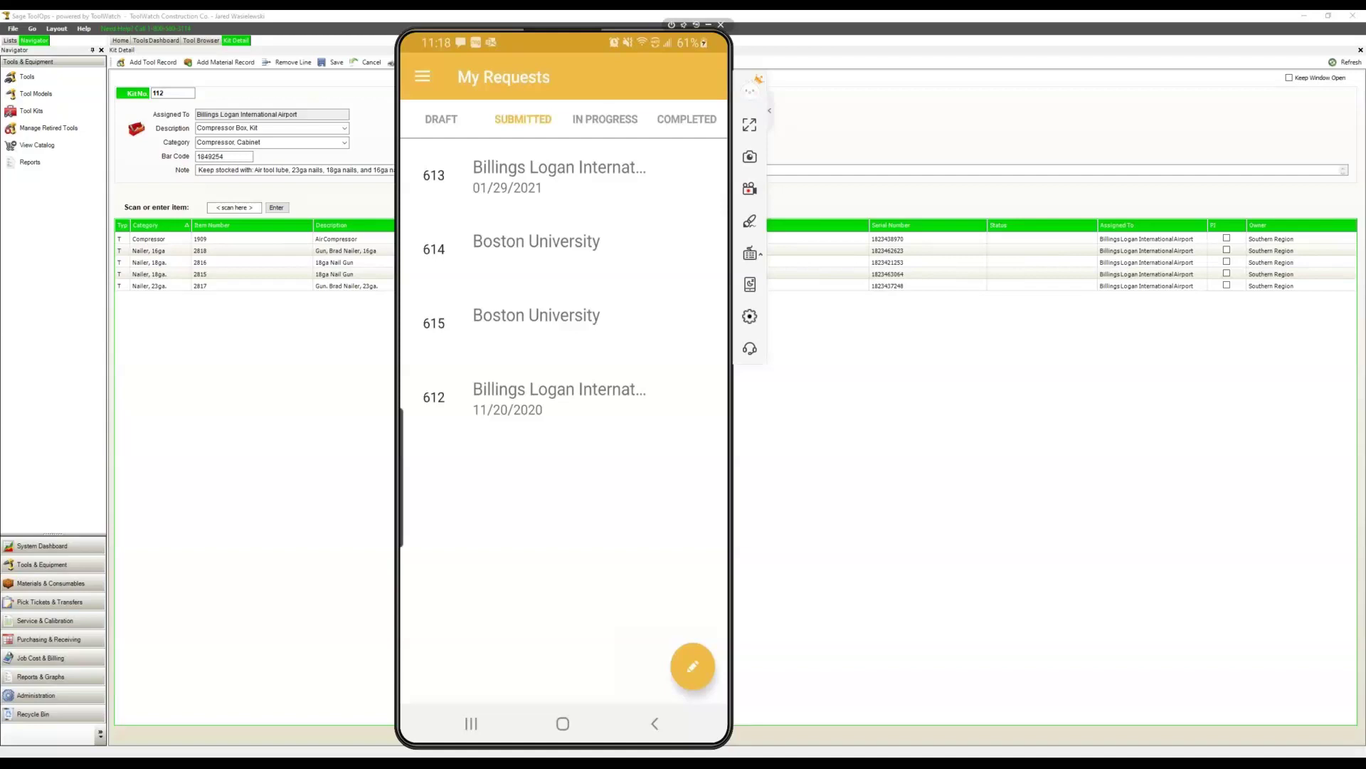
left_click(598, 121)
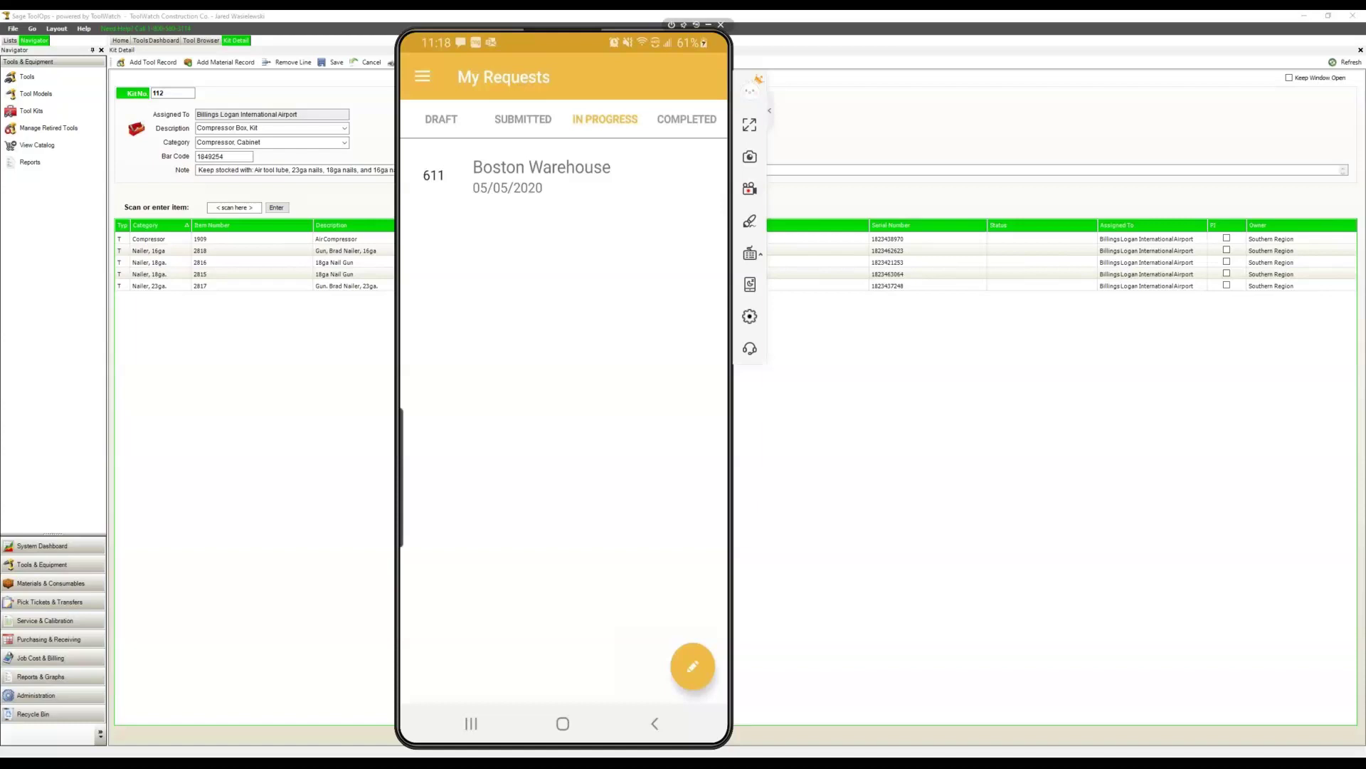
left_click(690, 132)
Start a verification ticket by location for the tools at the Boston University project.
left_click(422, 77)
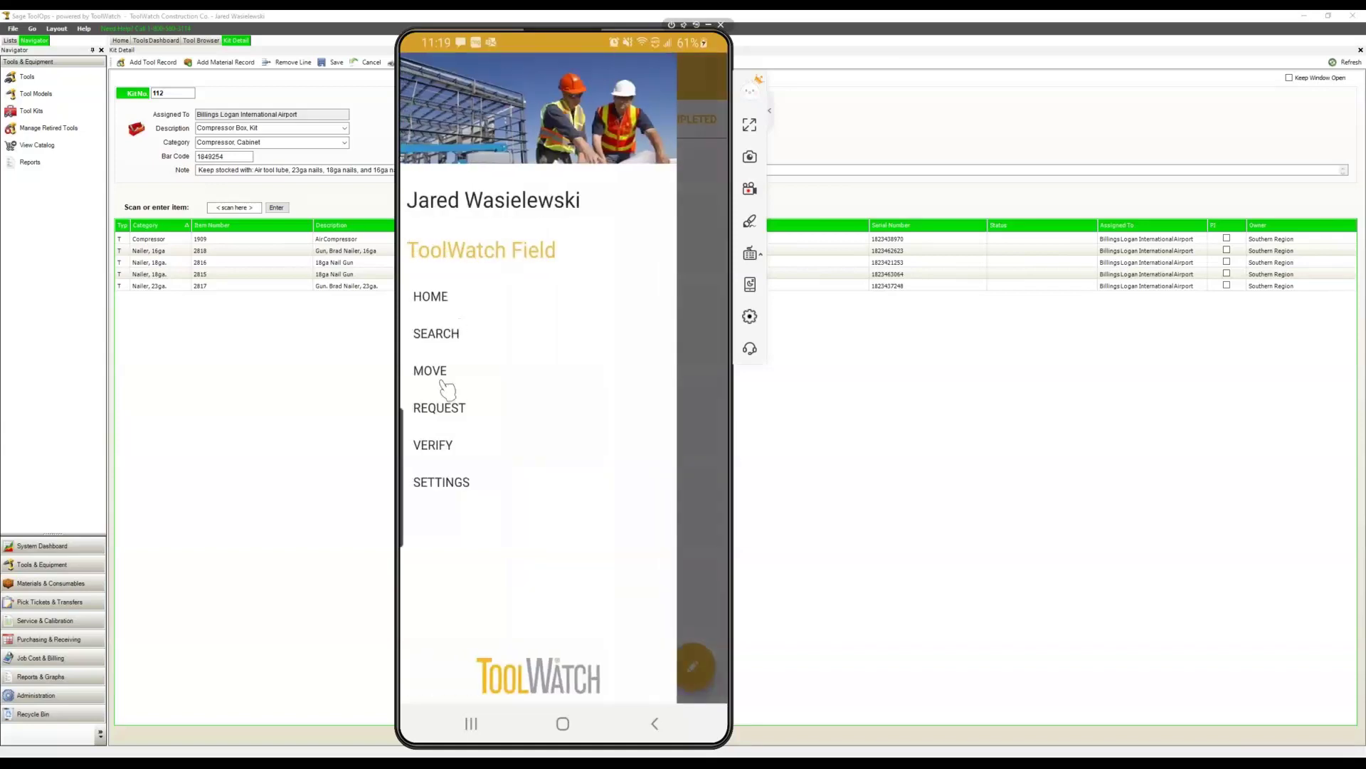
left_click(446, 452)
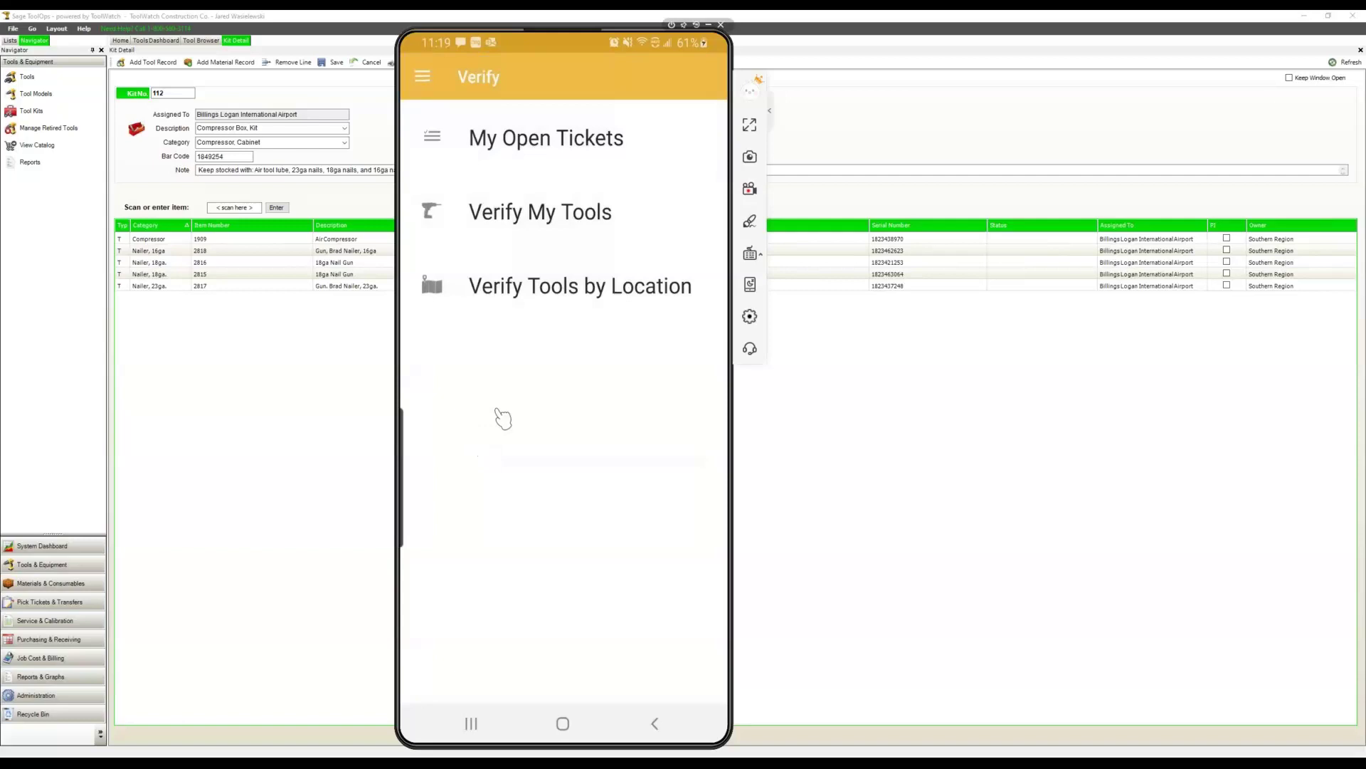
left_click(535, 289)
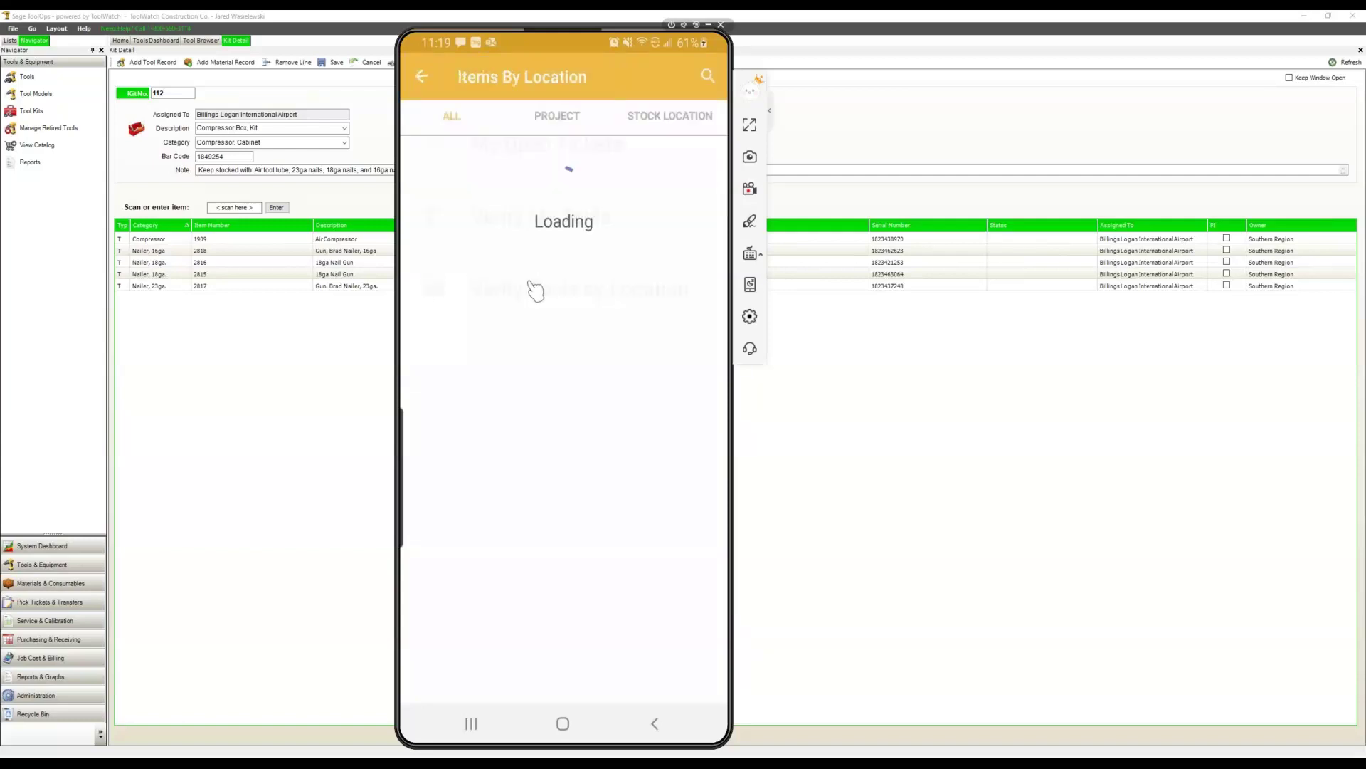
left_click(557, 117)
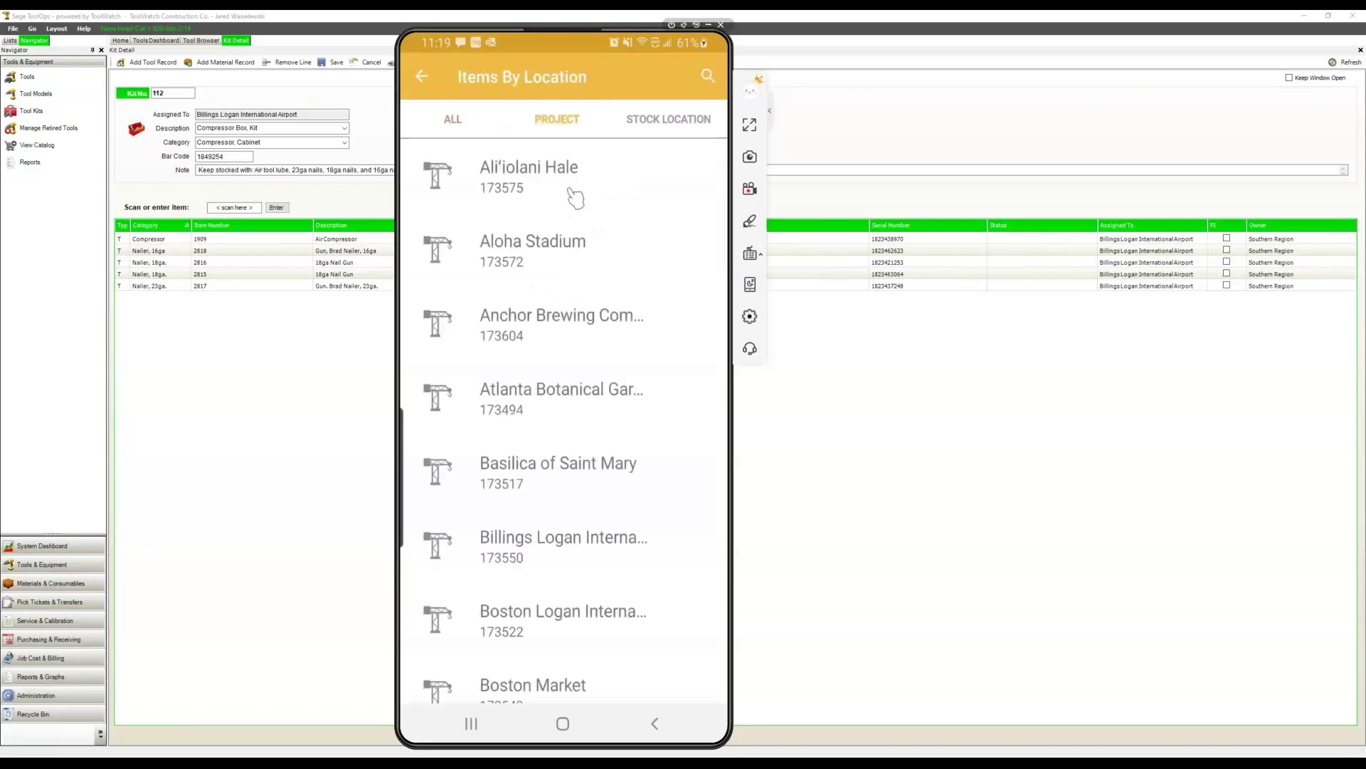
scroll(635, 415, "down", 5)
scroll(636, 415, "down", 1)
left_click(564, 349)
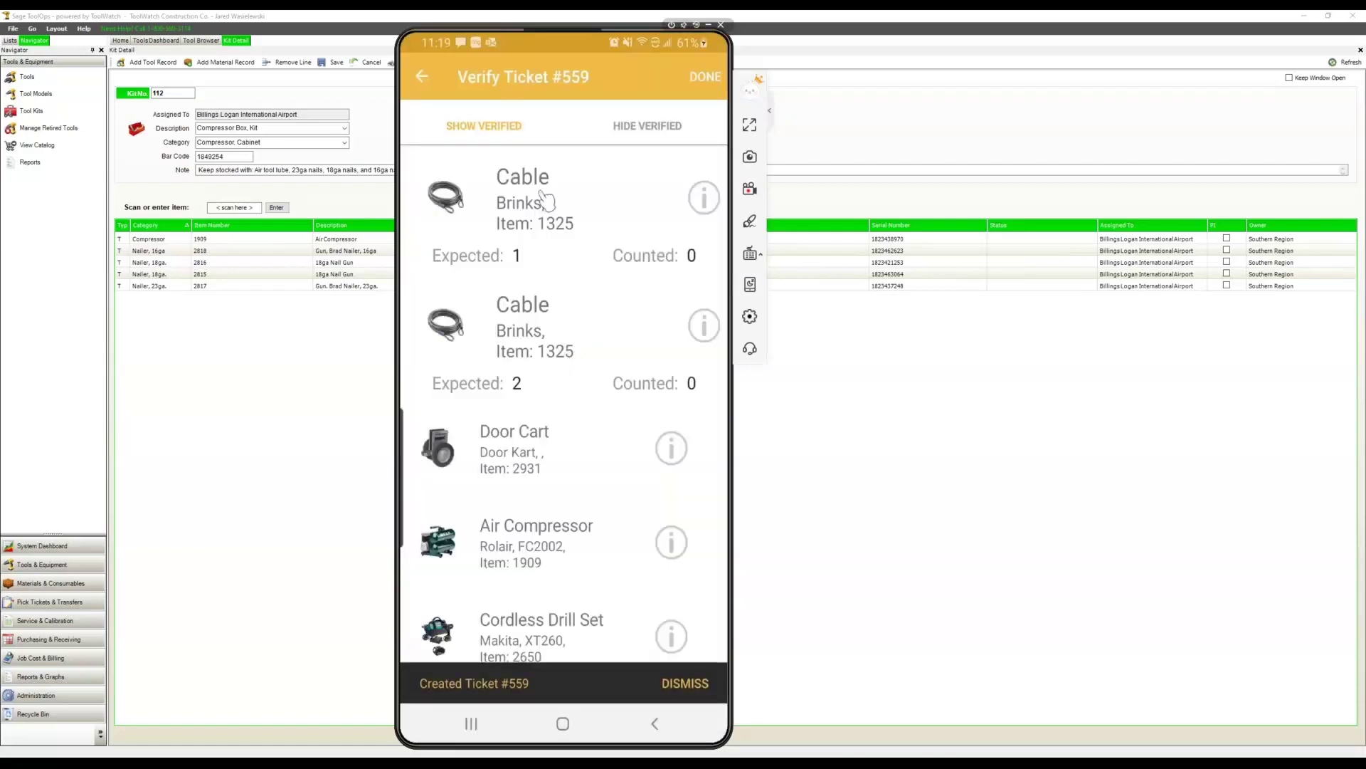
Verify the first Cable entry on the ticket by recording a counted quantity of 1.
left_click(516, 366)
type("1")
left_click(672, 413)
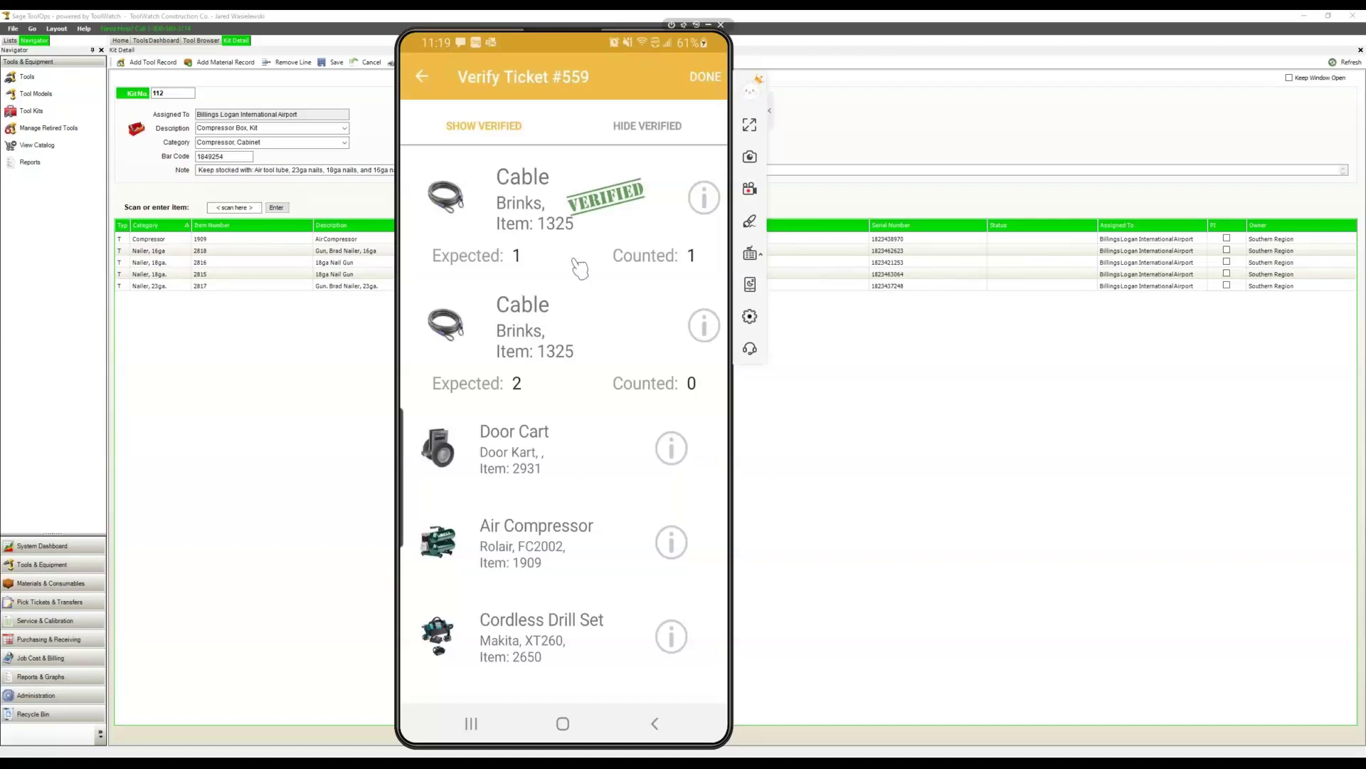
Hide the verified entries on the verification ticket and leave the verification area.
left_click(639, 130)
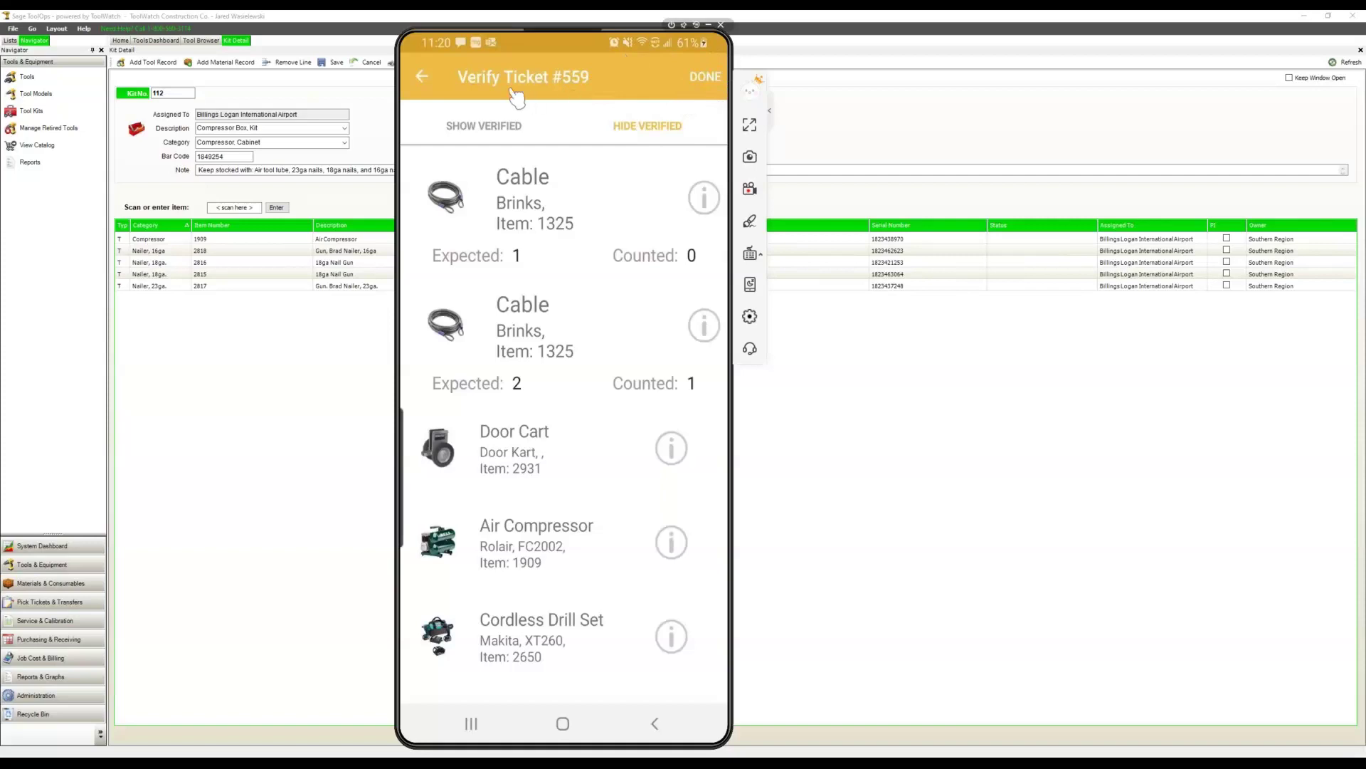
left_click(422, 77)
left_click(423, 77)
left_click(423, 77)
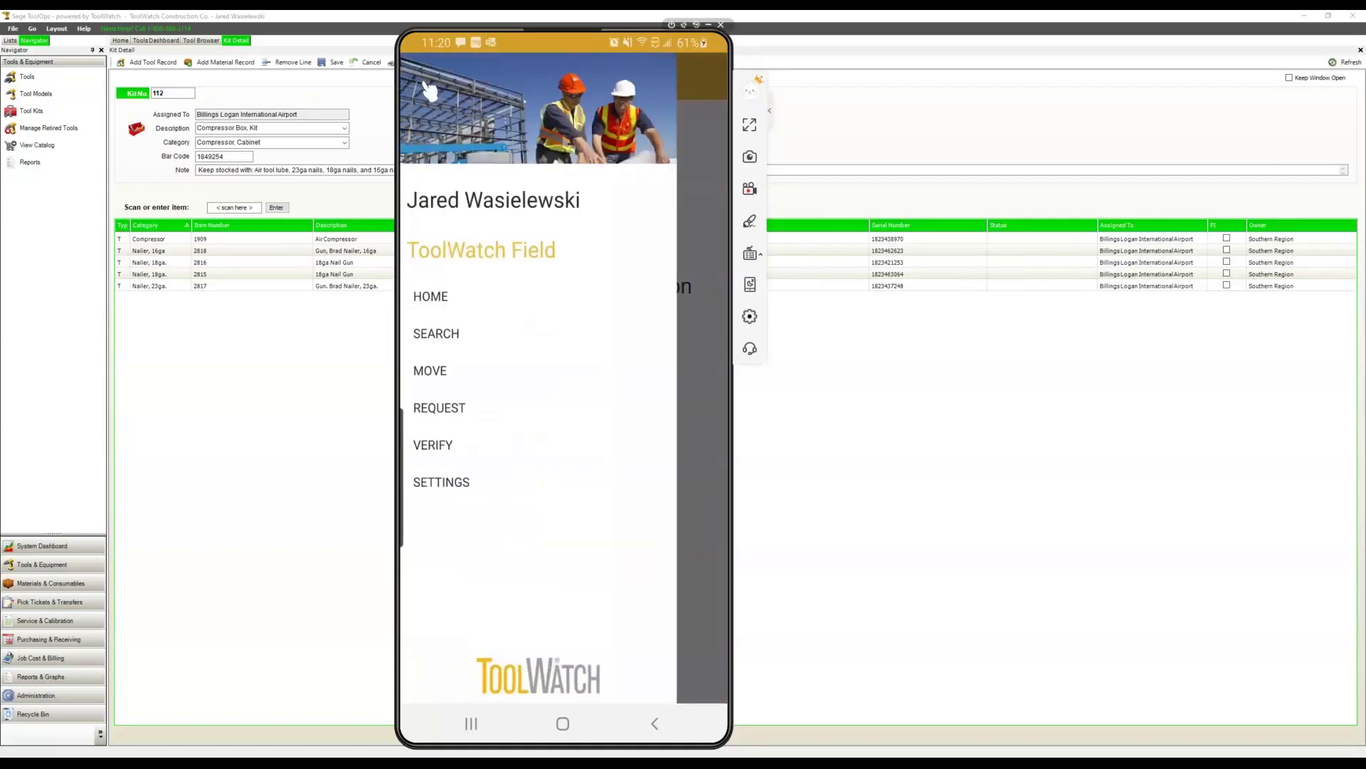
Change the mobile app's mode to Warehouse in its settings.
left_click(470, 482)
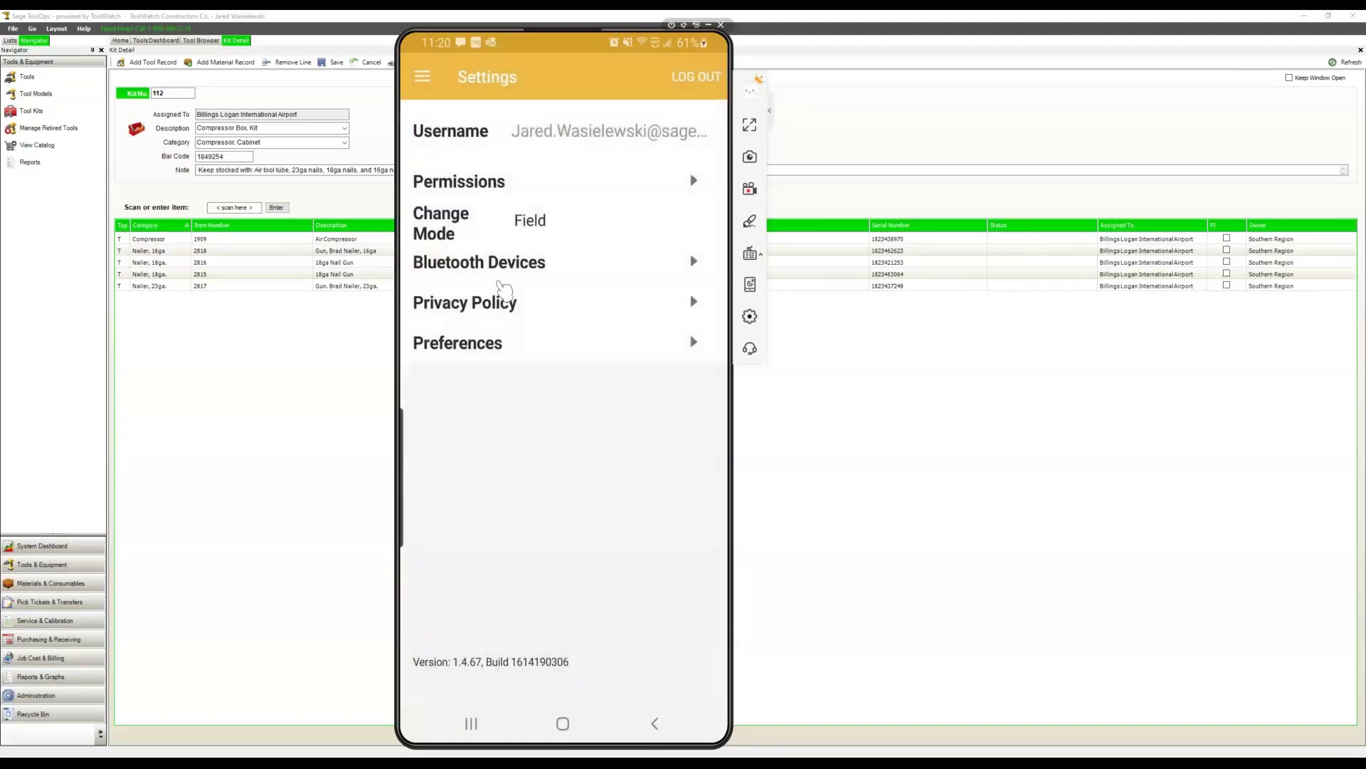
left_click(532, 226)
left_click(570, 407)
left_click(670, 451)
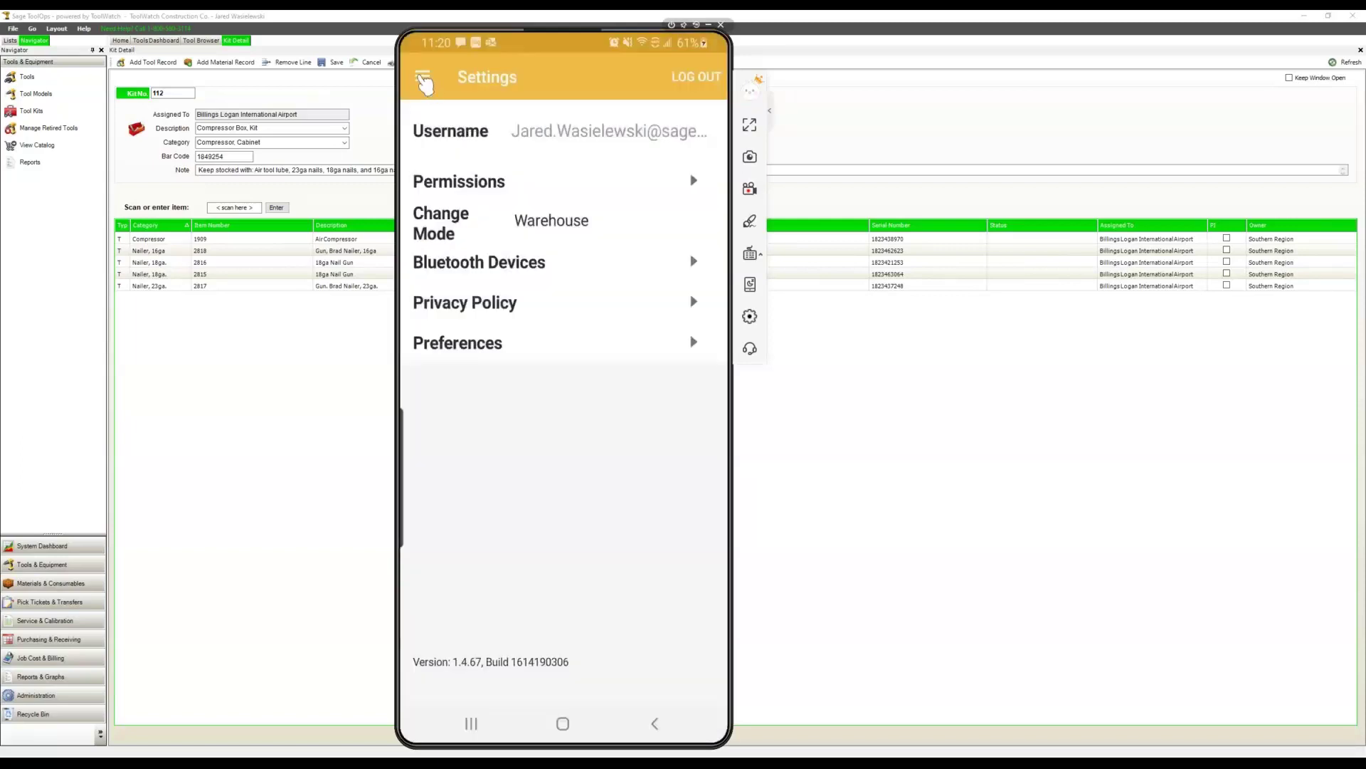
Examine the Adhesive, Spray item on the Boston Warehouse pick ticket and its barcode scanning option, and leave the ticket.
left_click(423, 80)
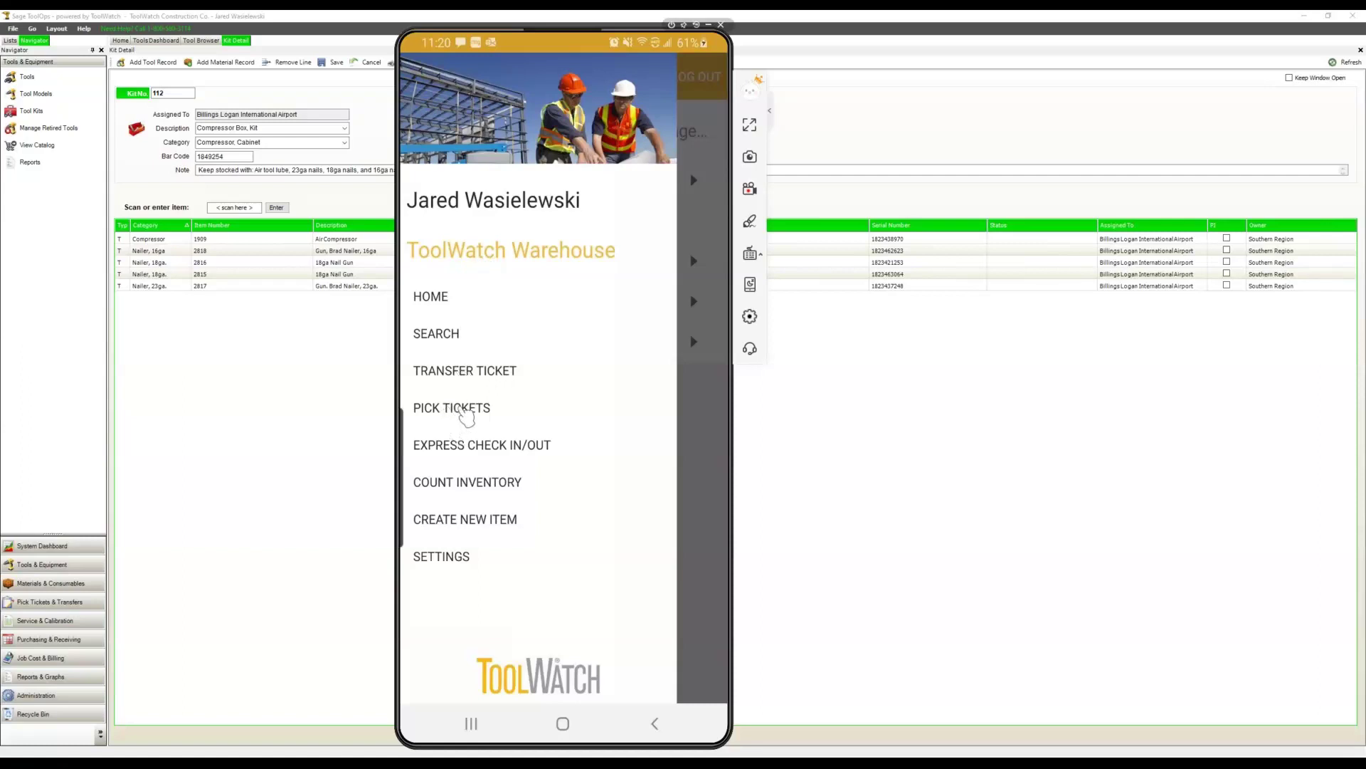
left_click(466, 413)
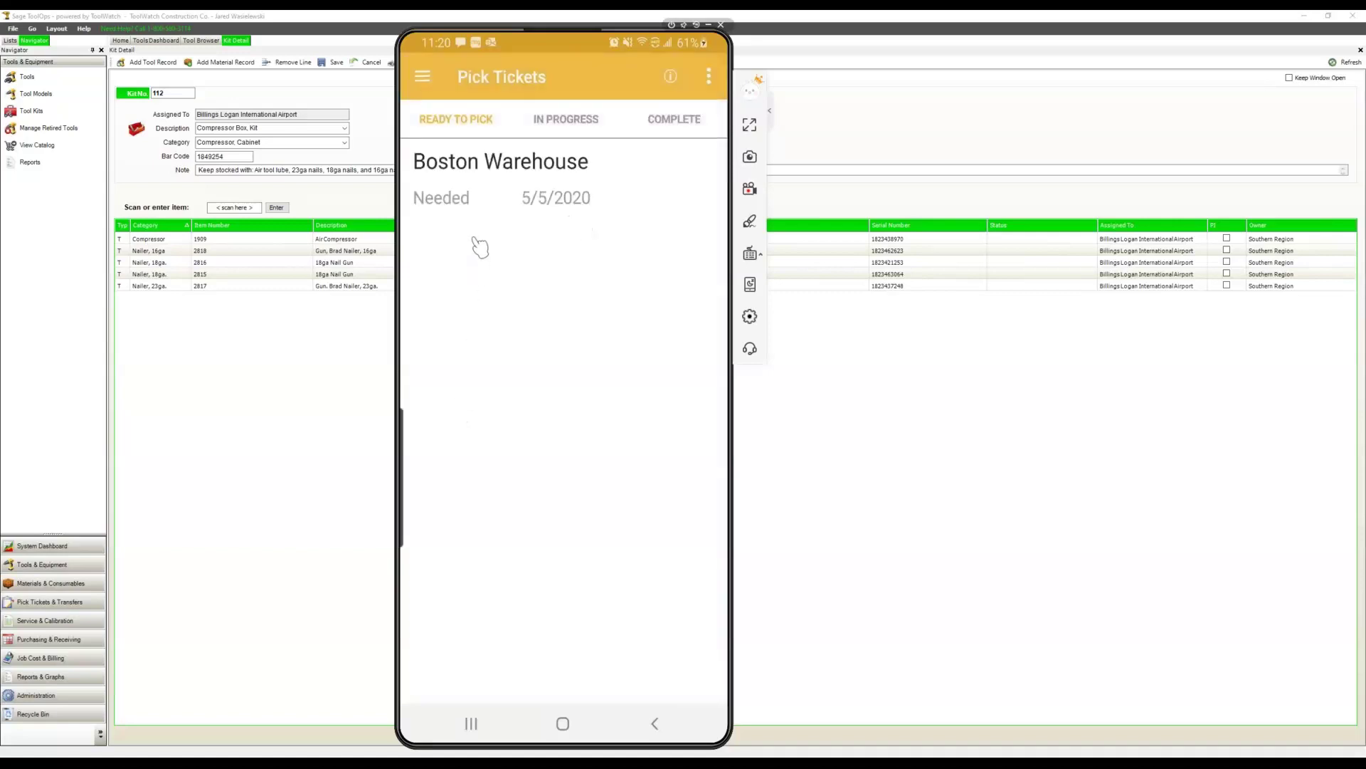
left_click(486, 189)
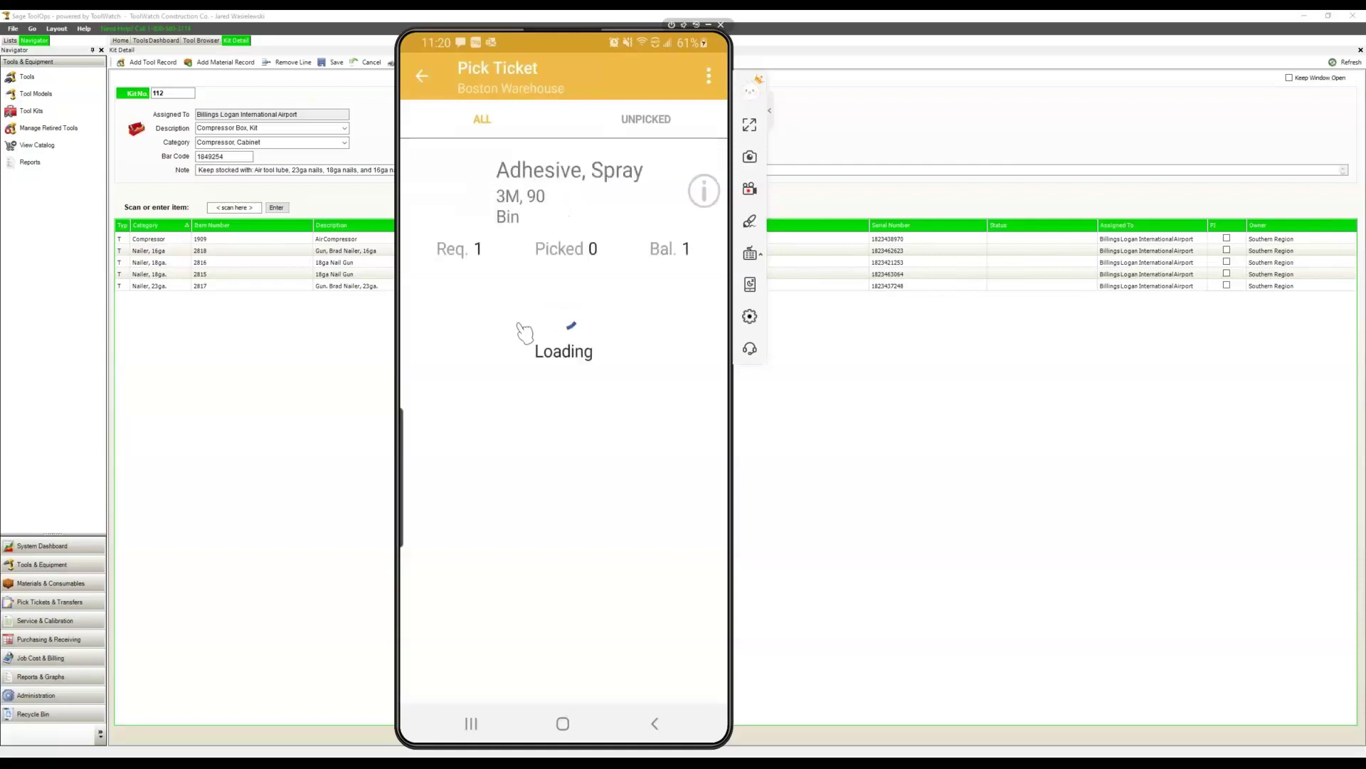
left_click(553, 215)
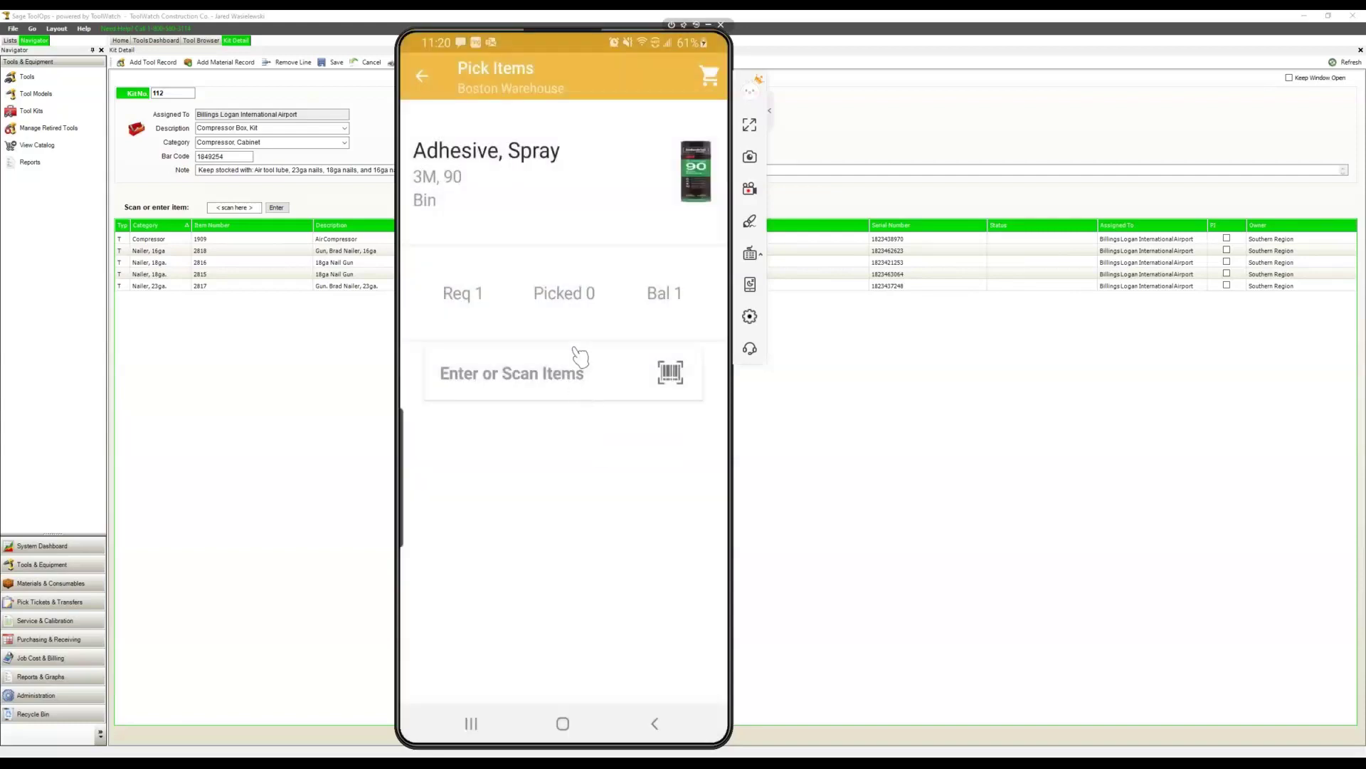
left_click(670, 373)
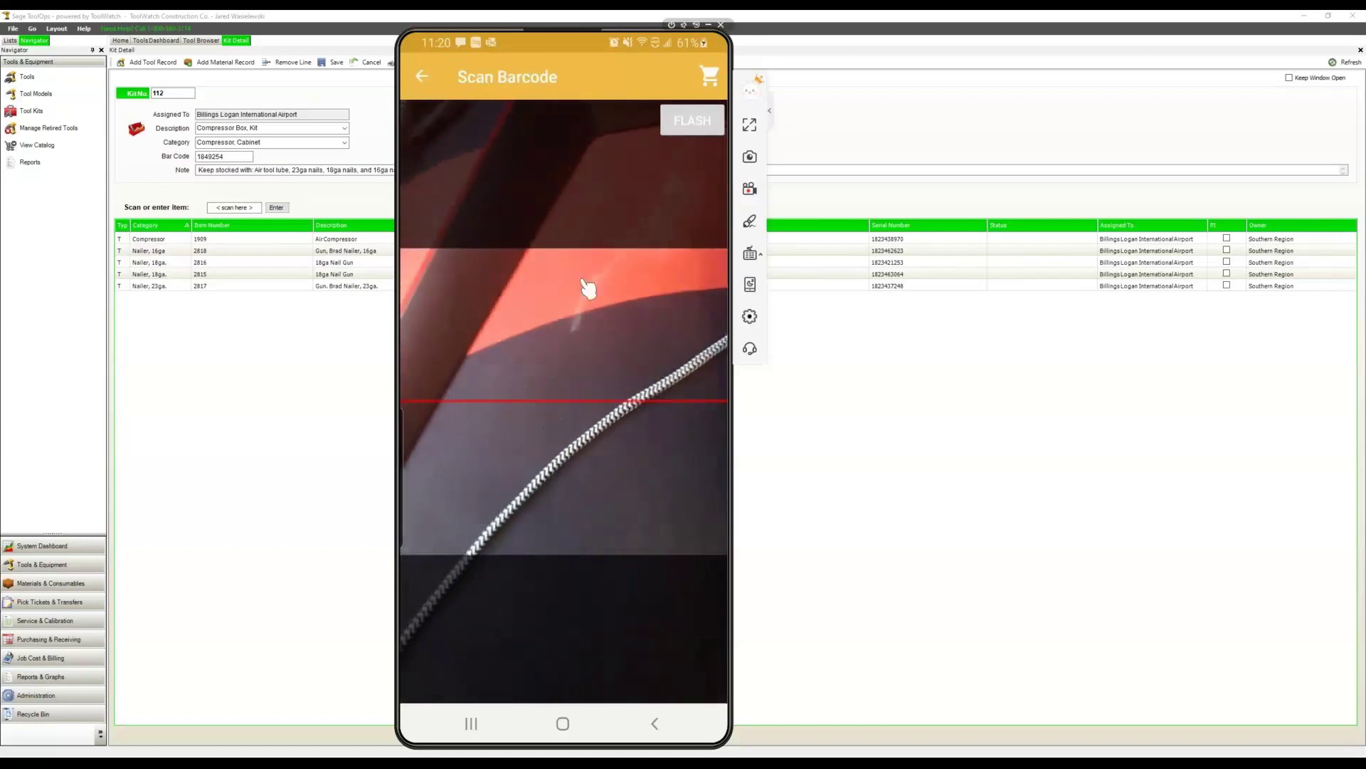
left_click(423, 80)
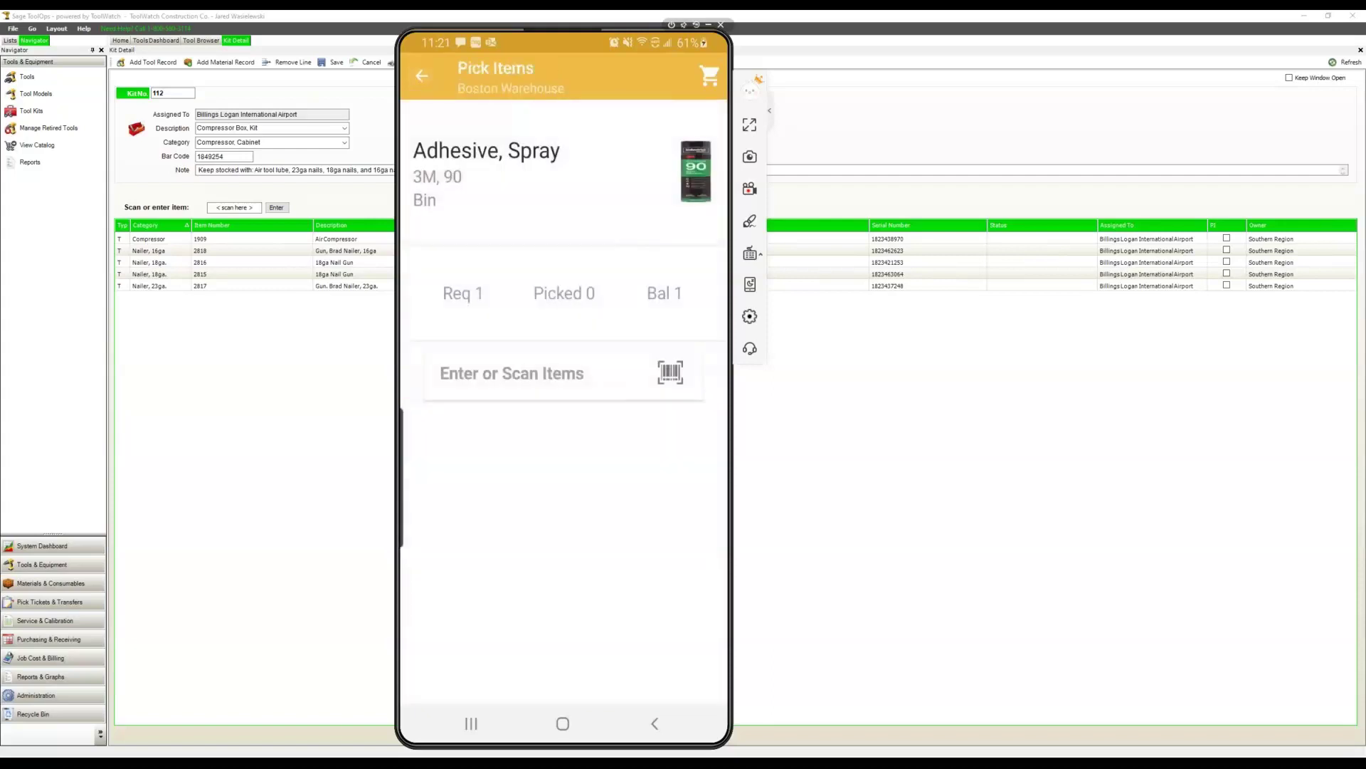
left_click(431, 91)
left_click(431, 89)
left_click(430, 86)
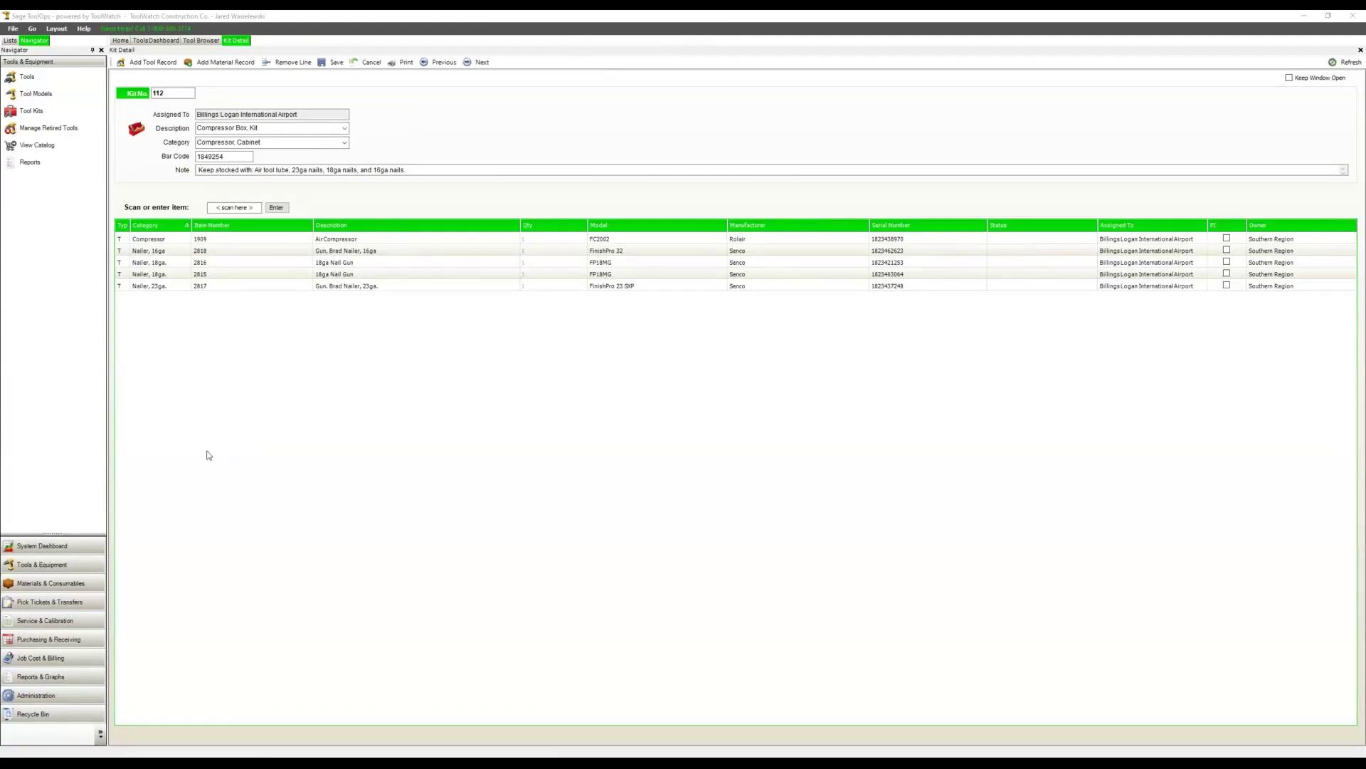
Switch to Sage ToolOps and list all material models in the Apparel category.
left_click(58, 587)
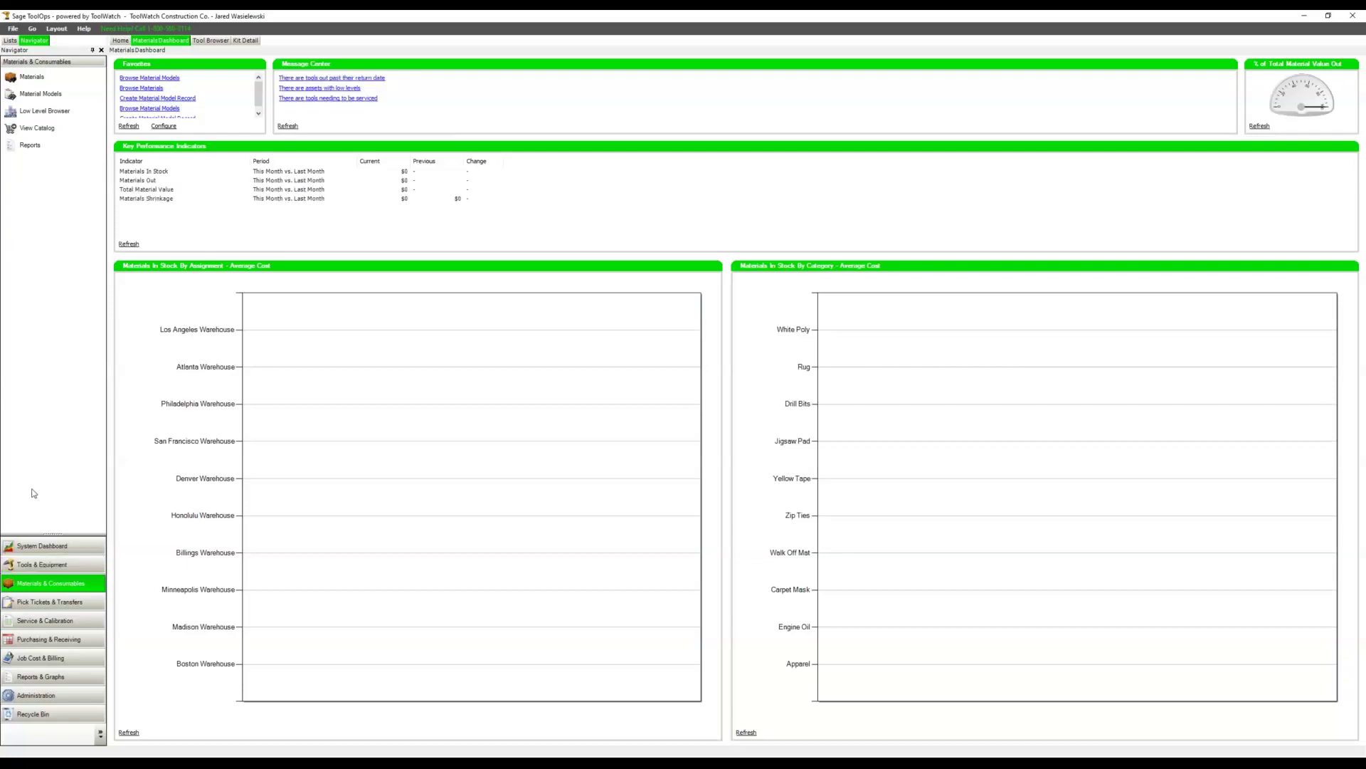
left_click(76, 93)
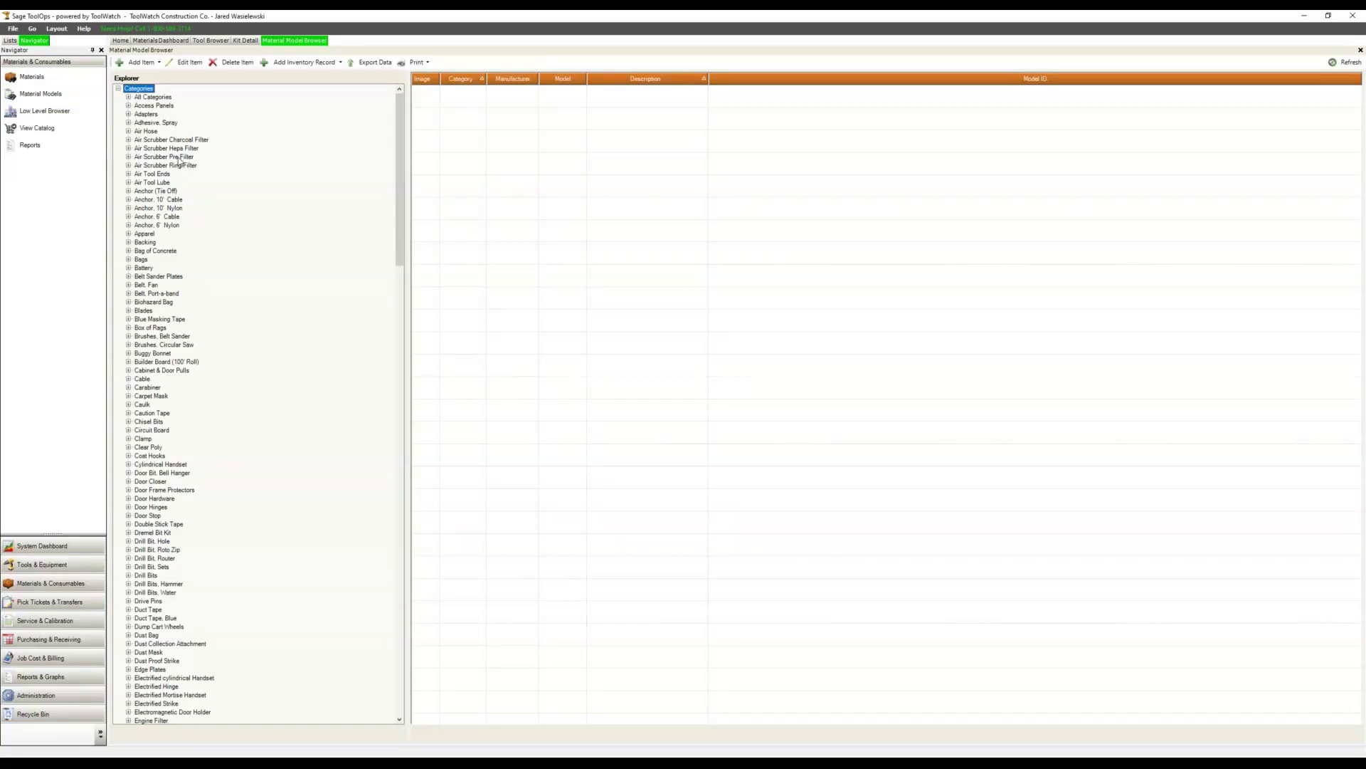
double_click(146, 235)
left_click(150, 242)
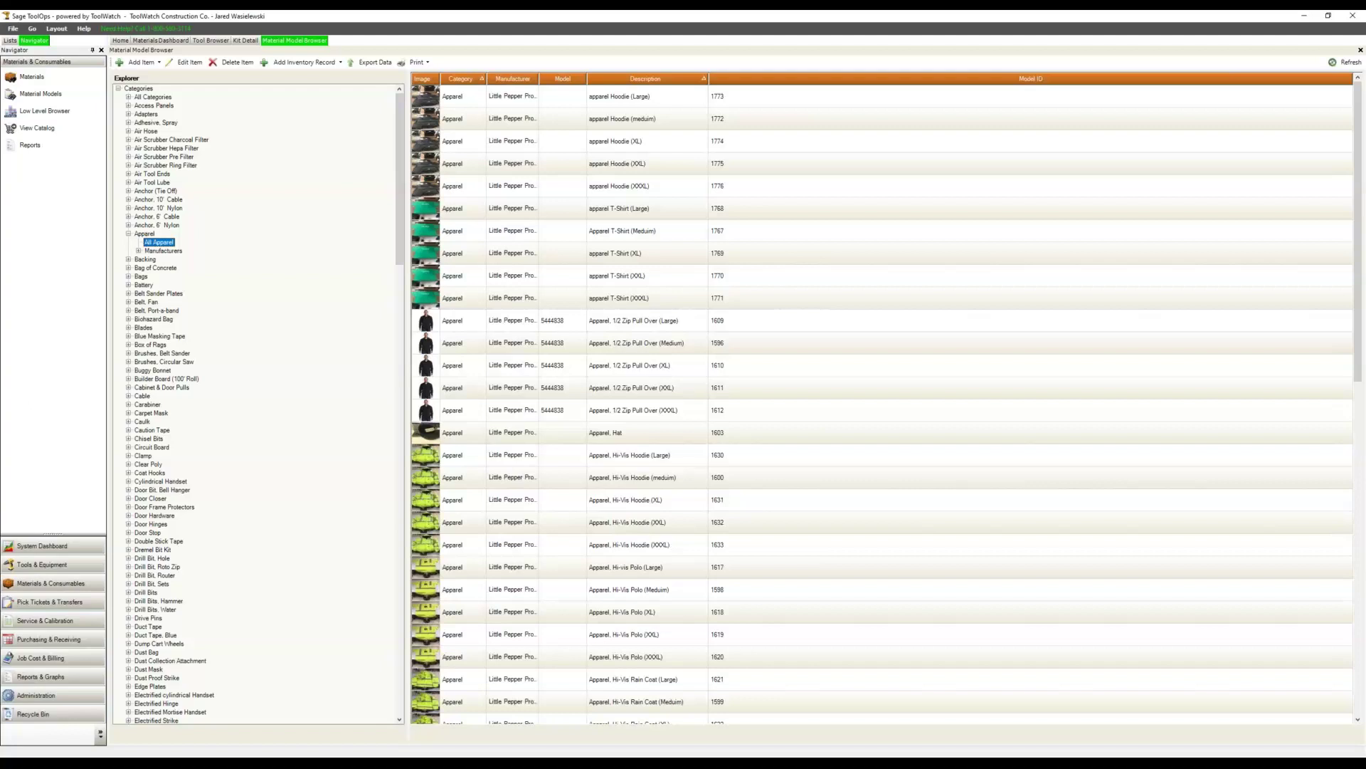
List all tool models in the Vehicle category under Tools & Equipment.
left_click(43, 564)
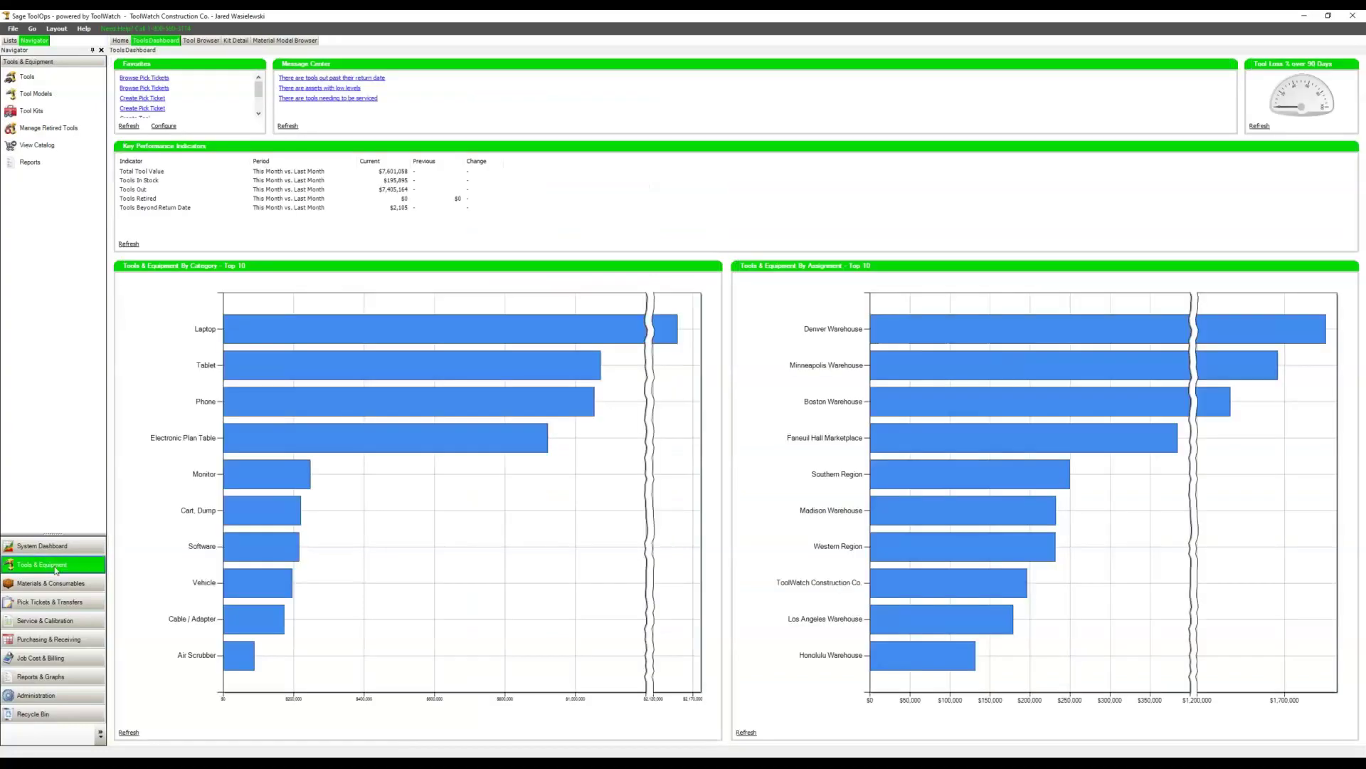
left_click(35, 93)
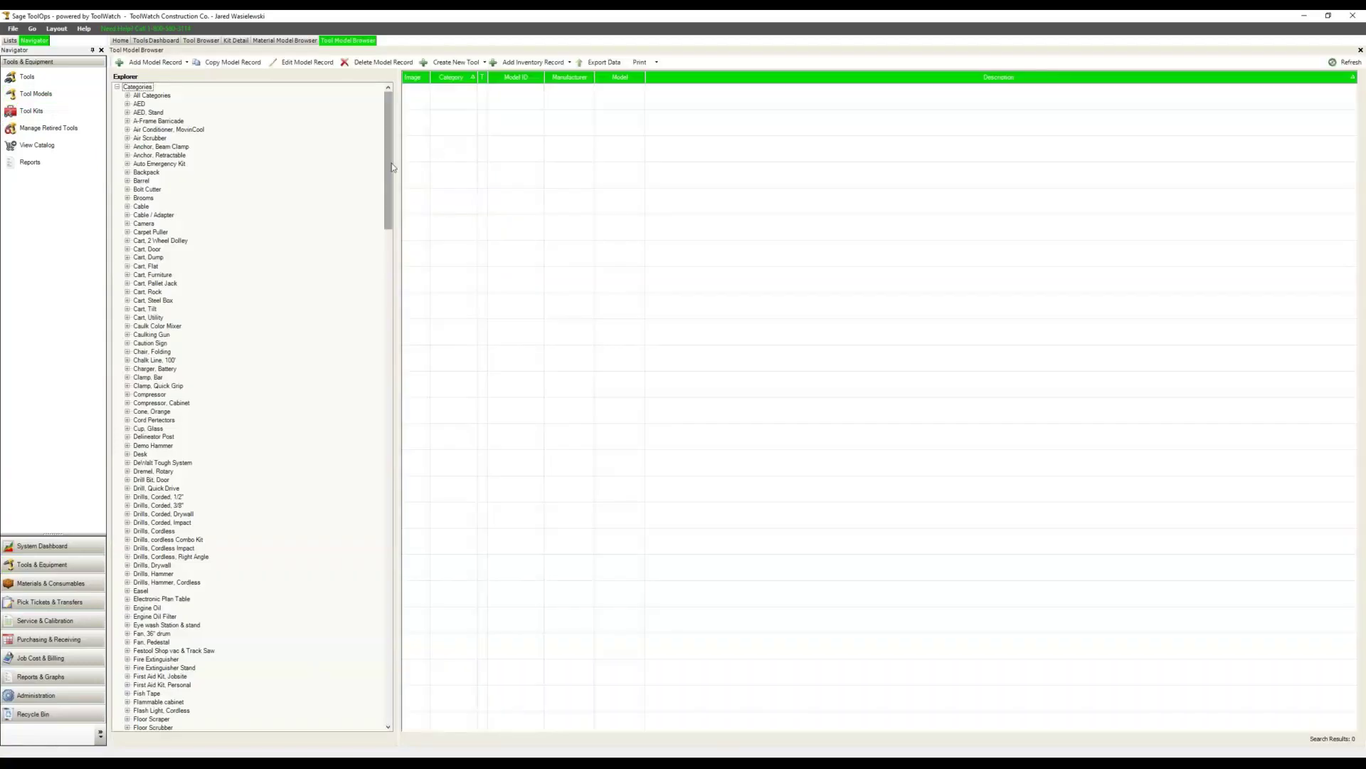
left_click_drag(390, 167, 371, 559)
left_click(127, 471)
left_click(146, 481)
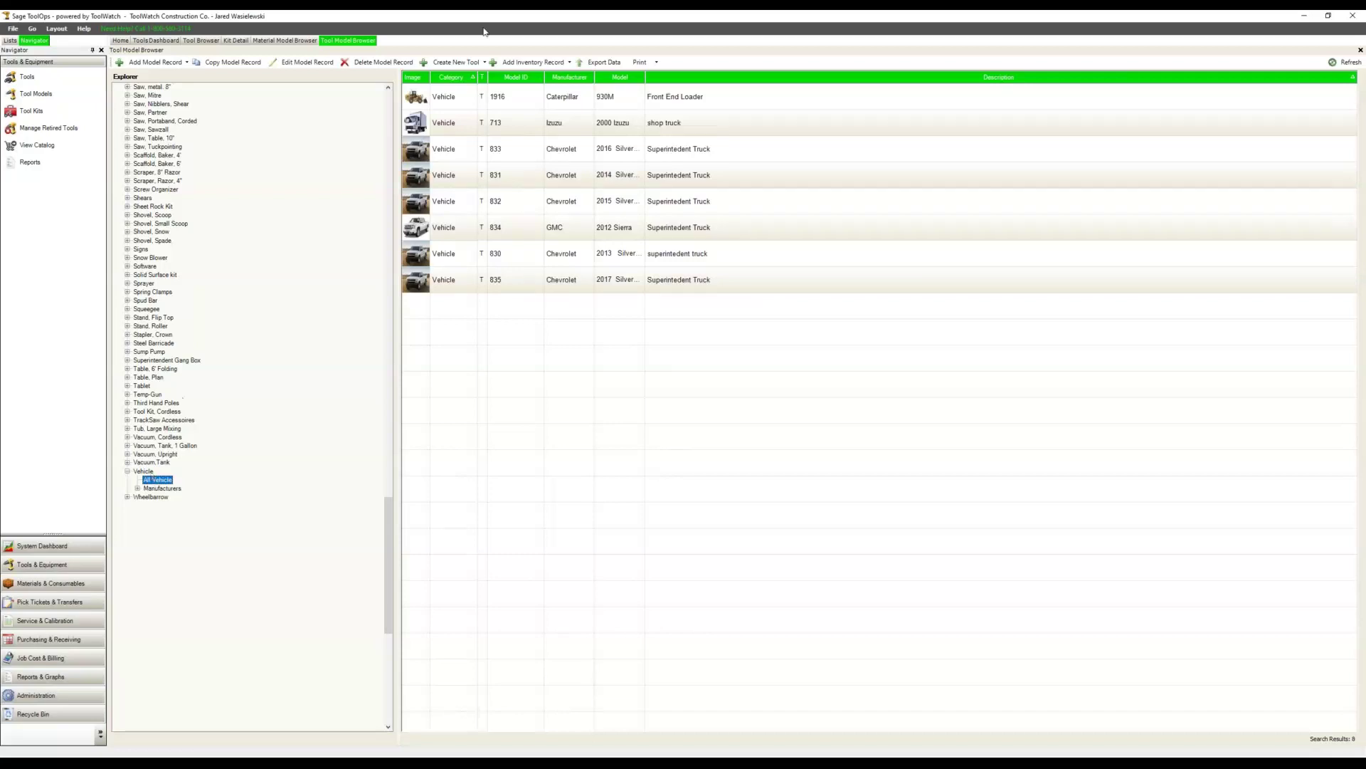
Open the Caterpillar 930M Front End Loader model, then its tool record 9682, and display the tool's service plan.
double_click(505, 101)
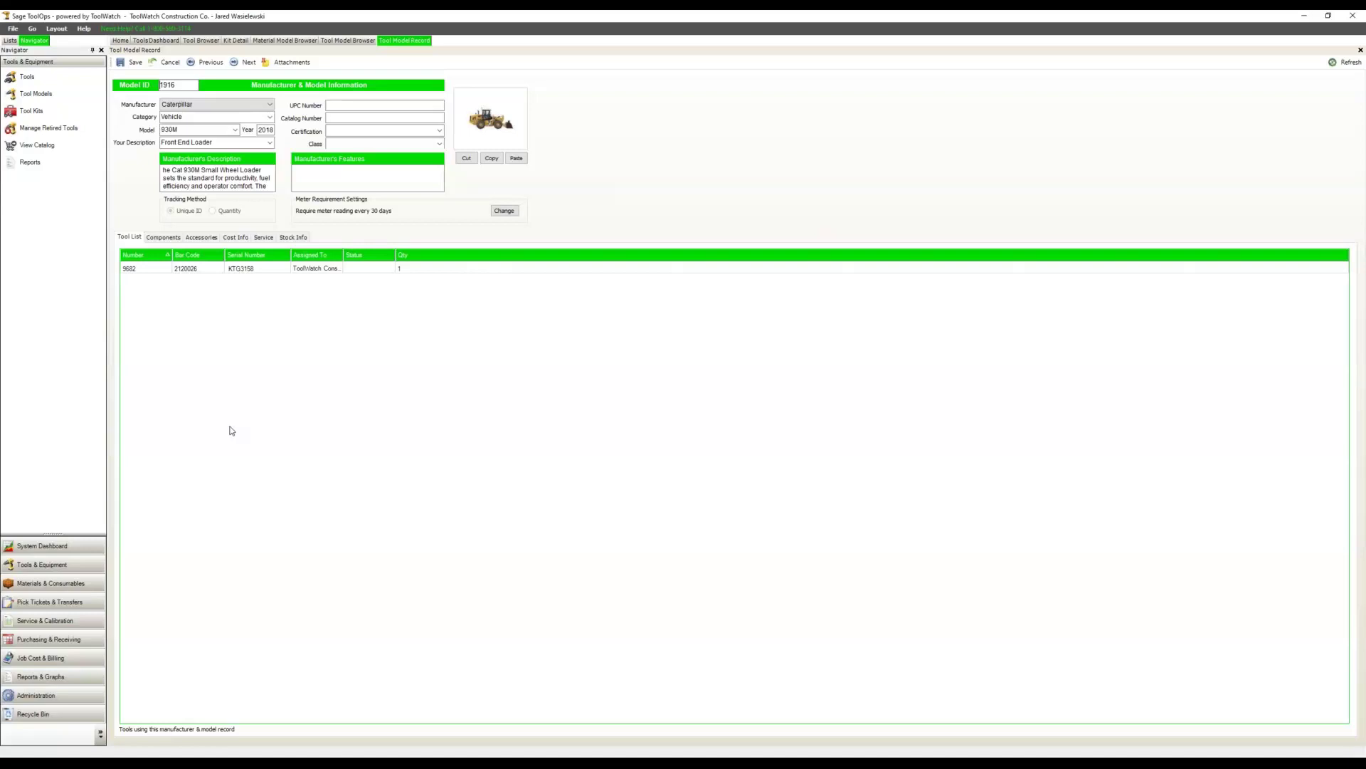
left_click(137, 271)
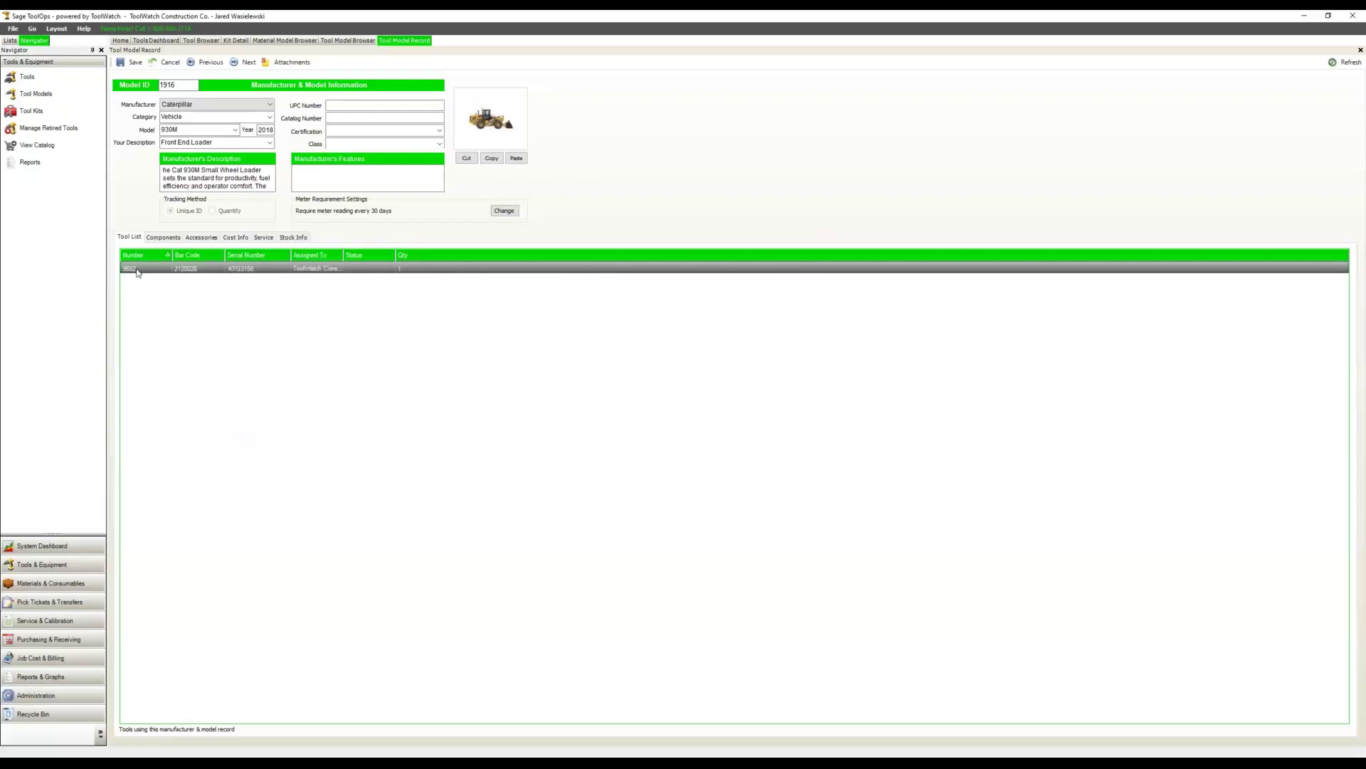
double_click(137, 271)
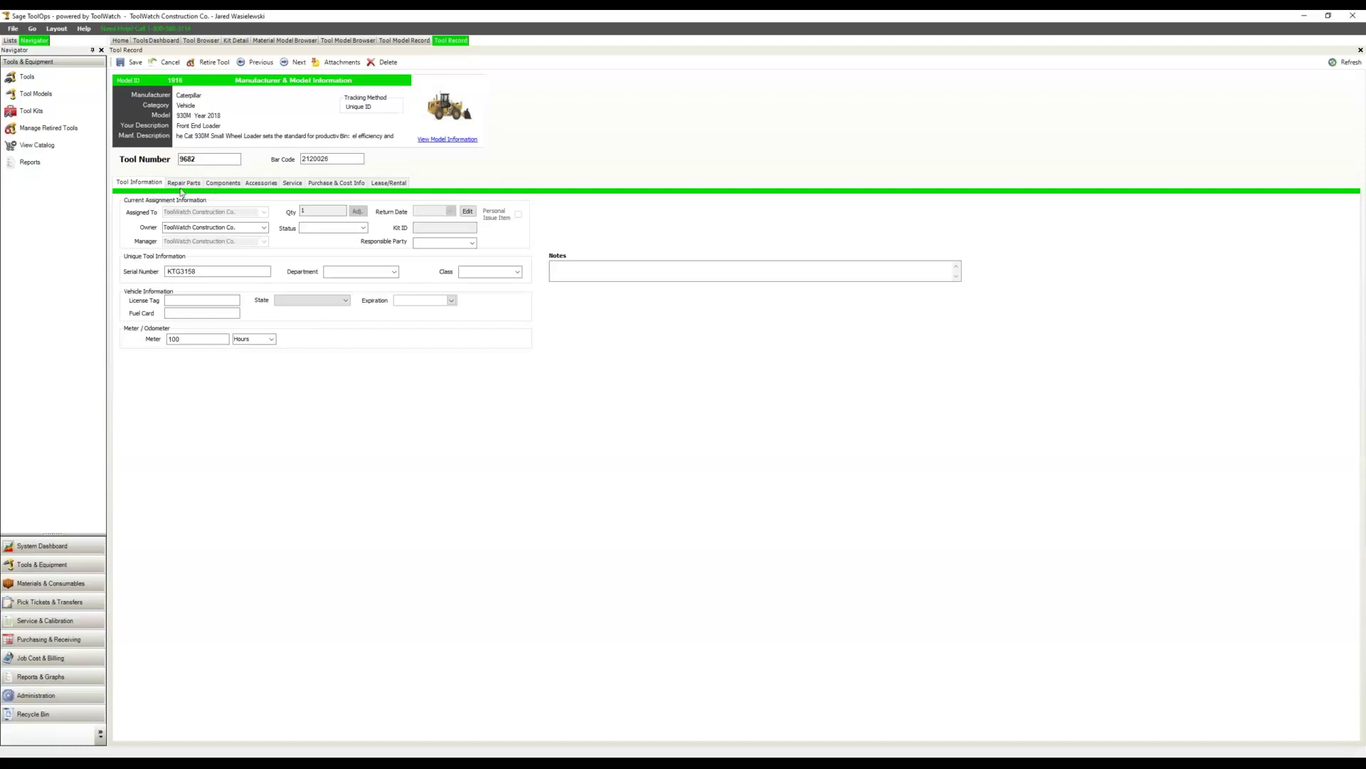
left_click(291, 183)
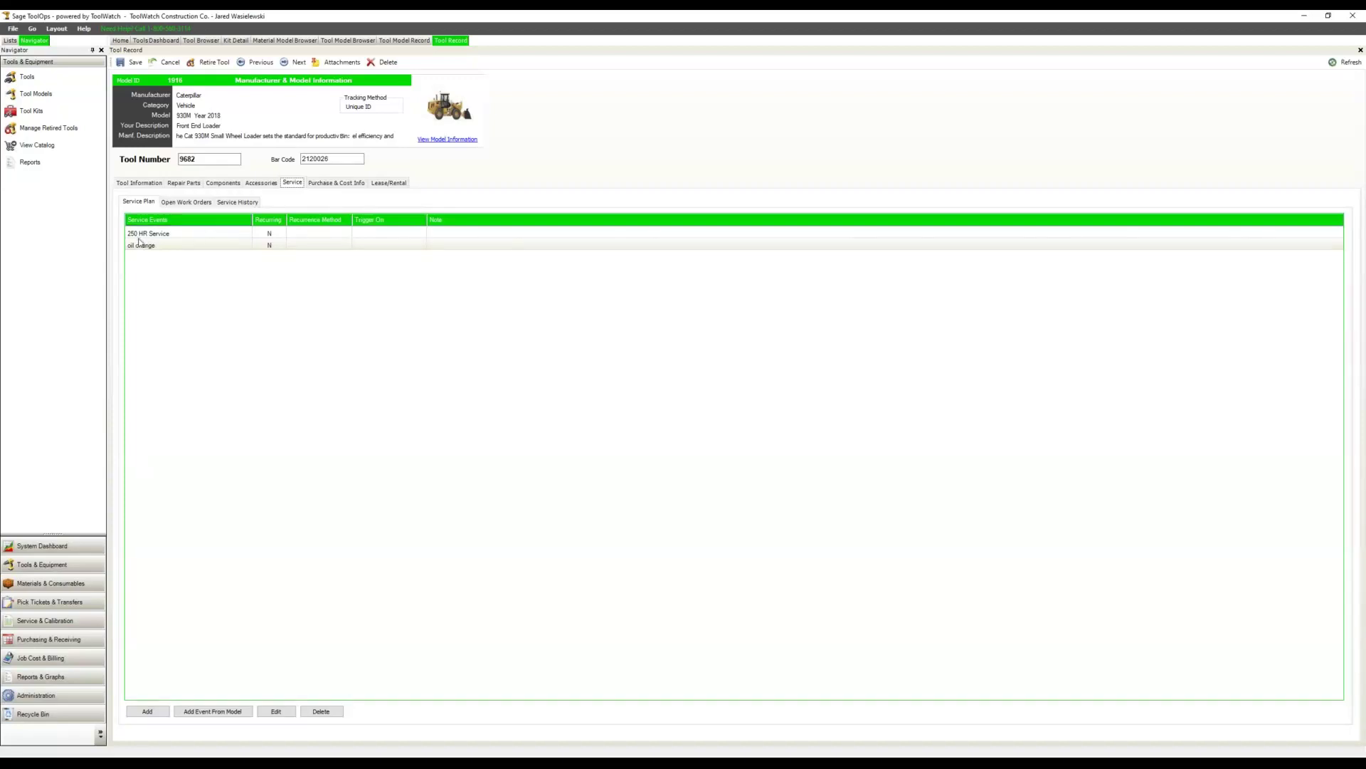
Start a new service plan event, view its recurrence options without applying any, and set the requested service to 1000 HR Service.
left_click(149, 712)
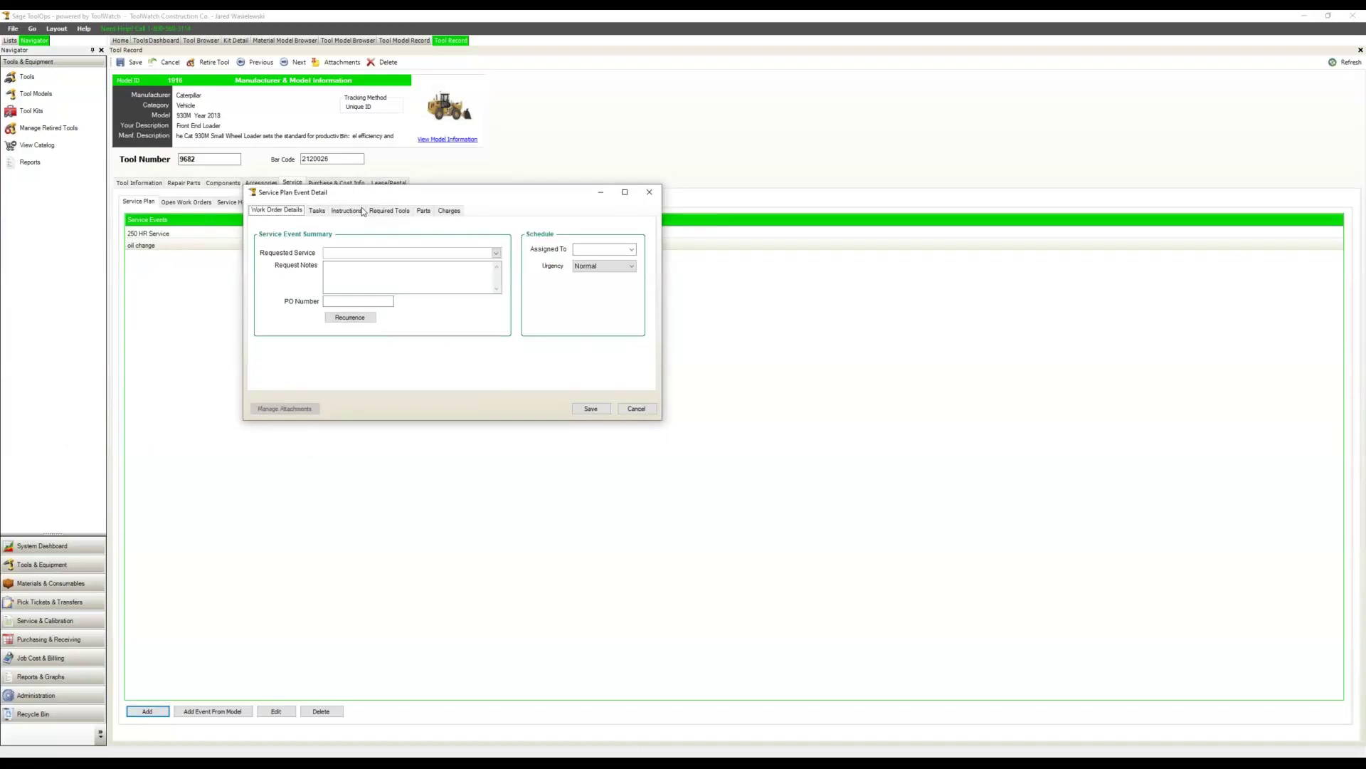
left_click(349, 320)
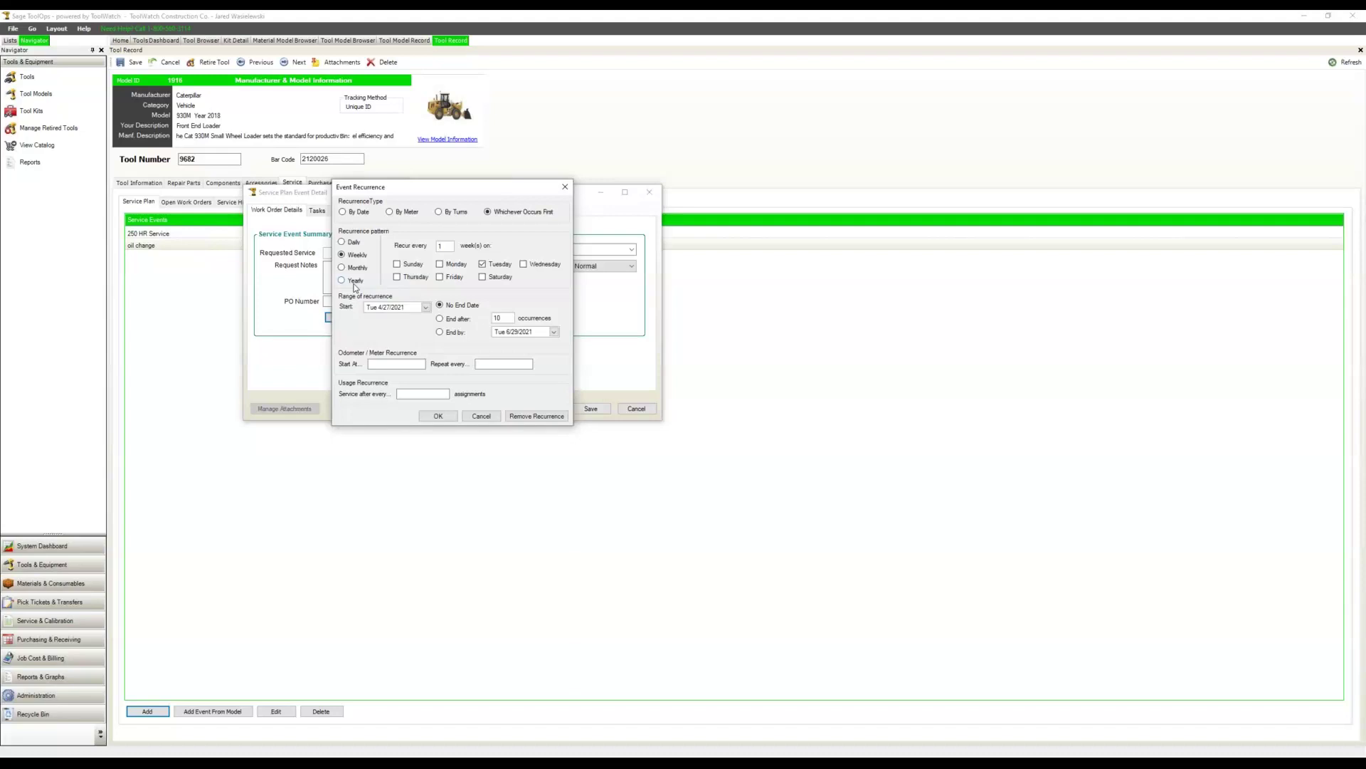
left_click(481, 416)
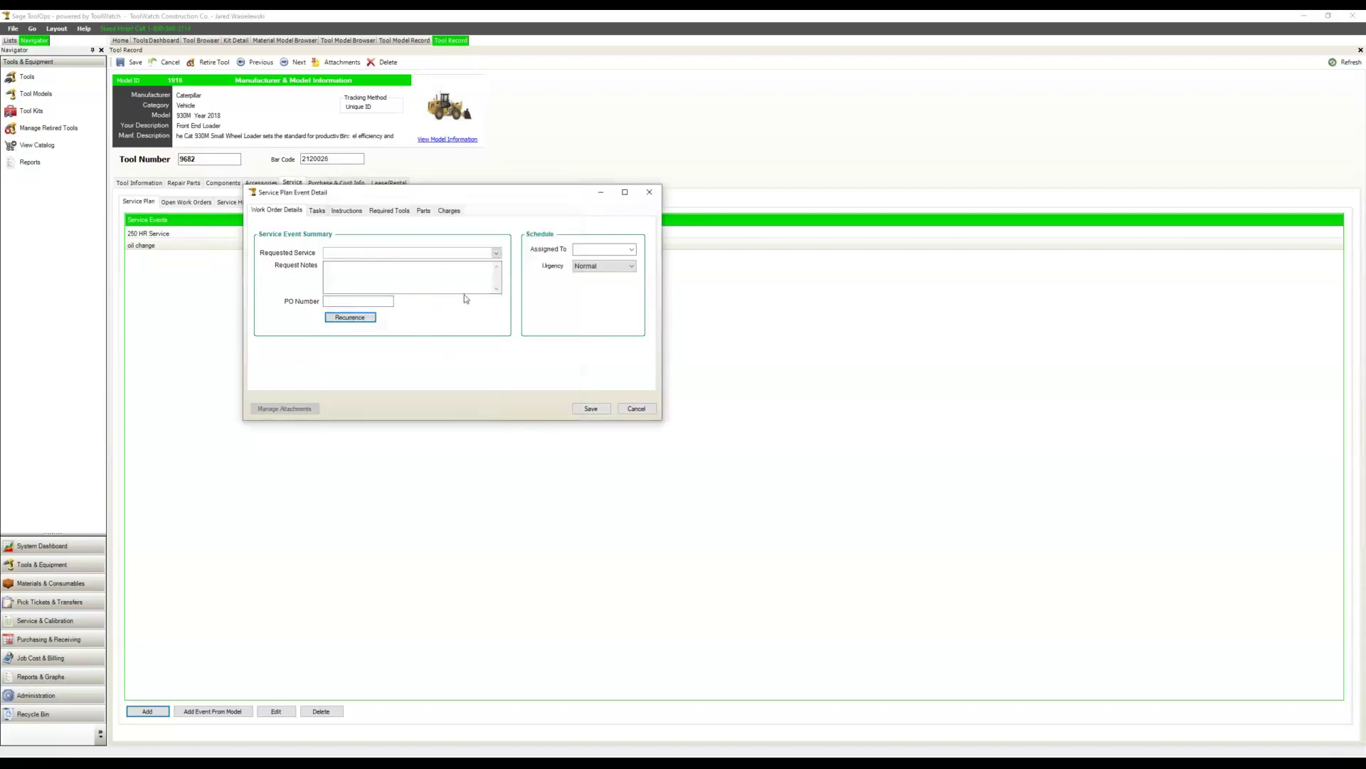
left_click(497, 254)
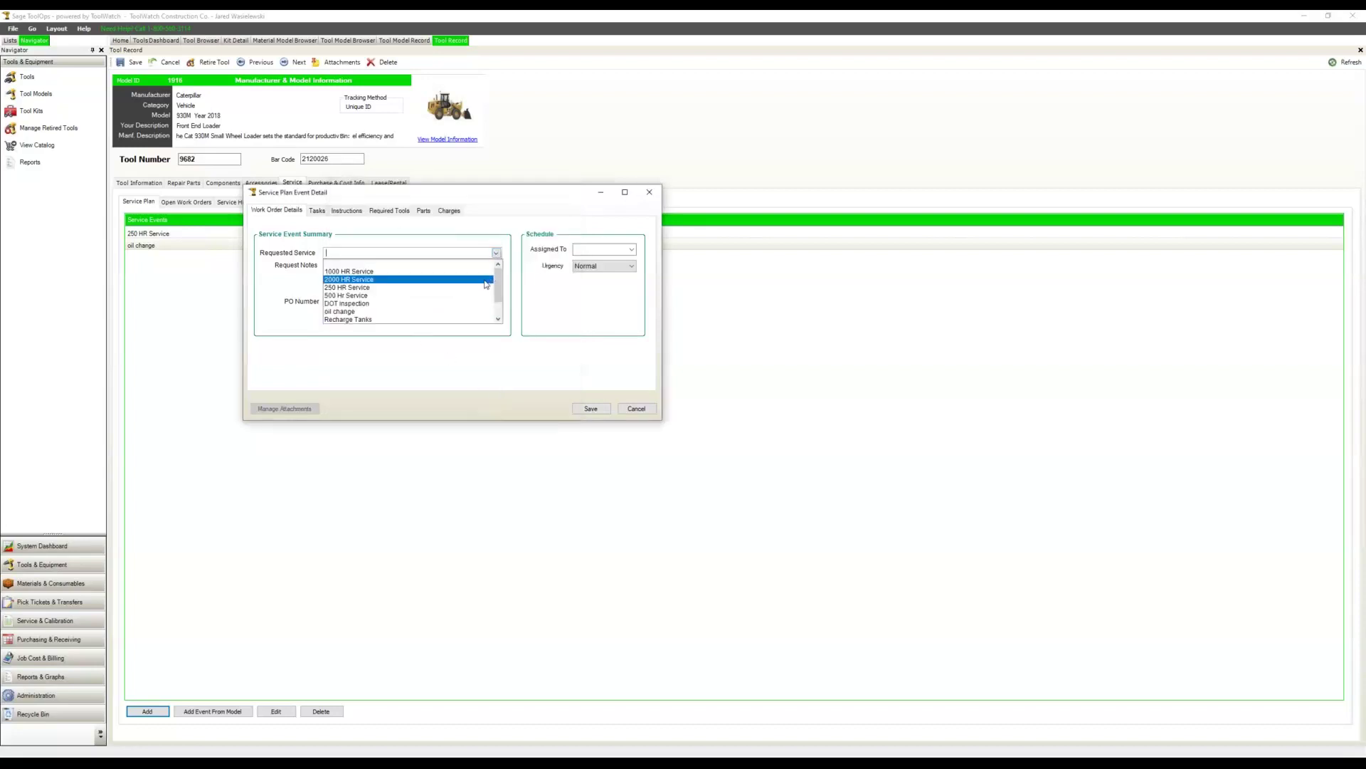
left_click(486, 274)
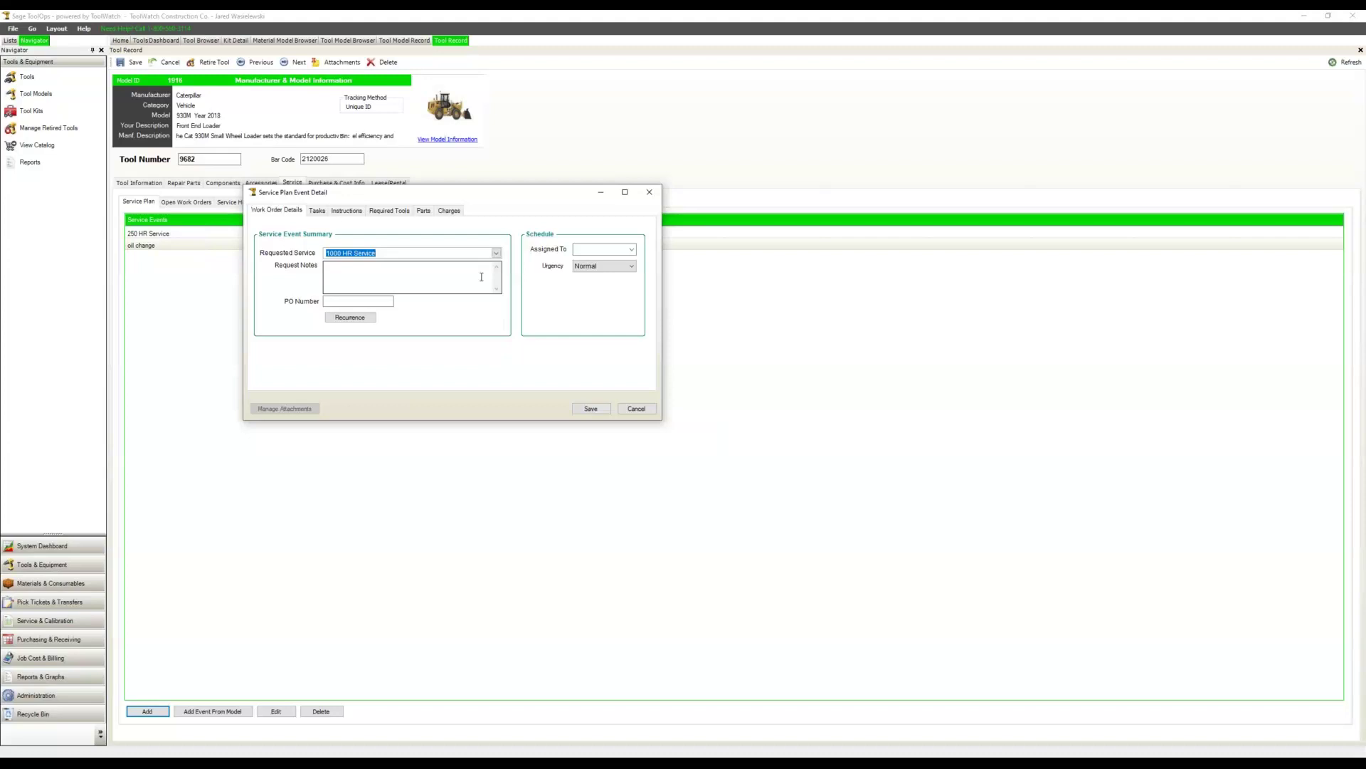
left_click(626, 249)
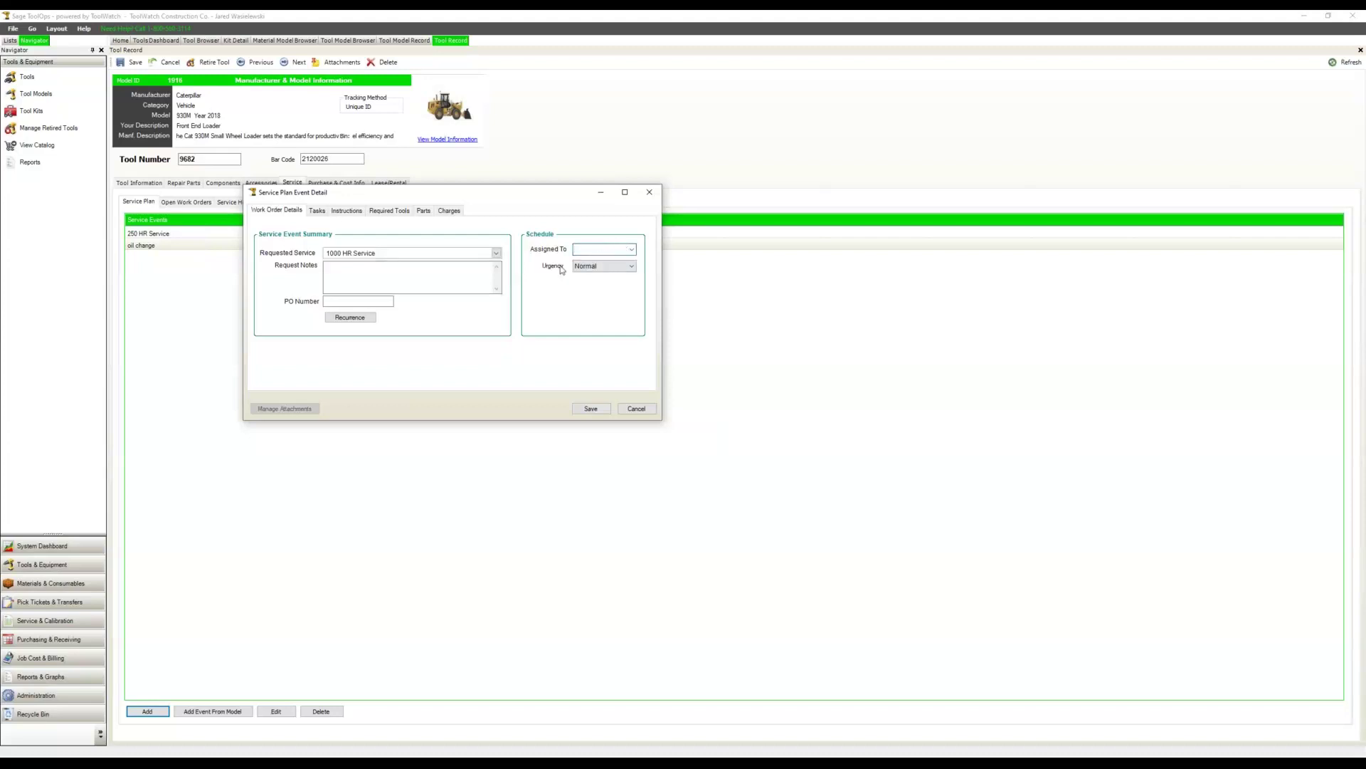
Add a Service task described as Engine Oil & Filter with 0.5 estimated hours to the service event.
left_click(317, 211)
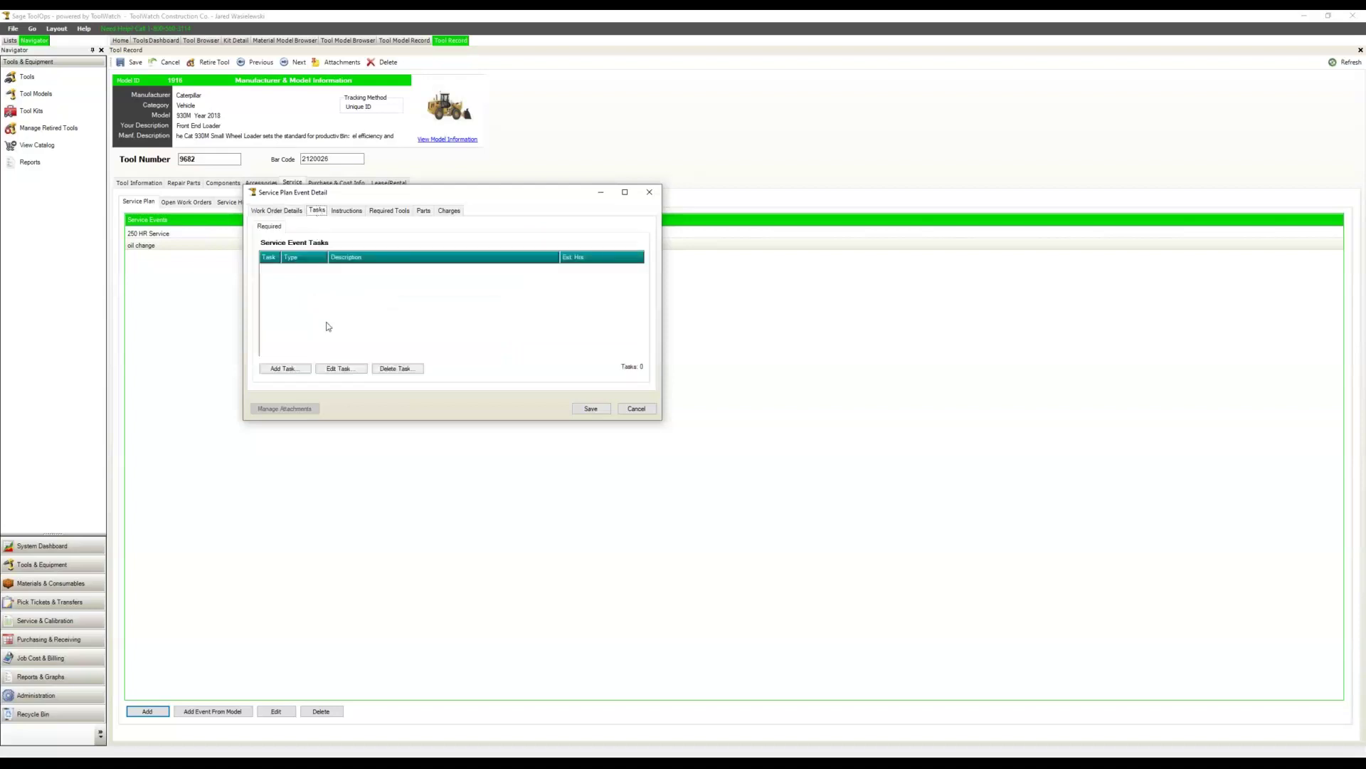
left_click(292, 372)
left_click(285, 368)
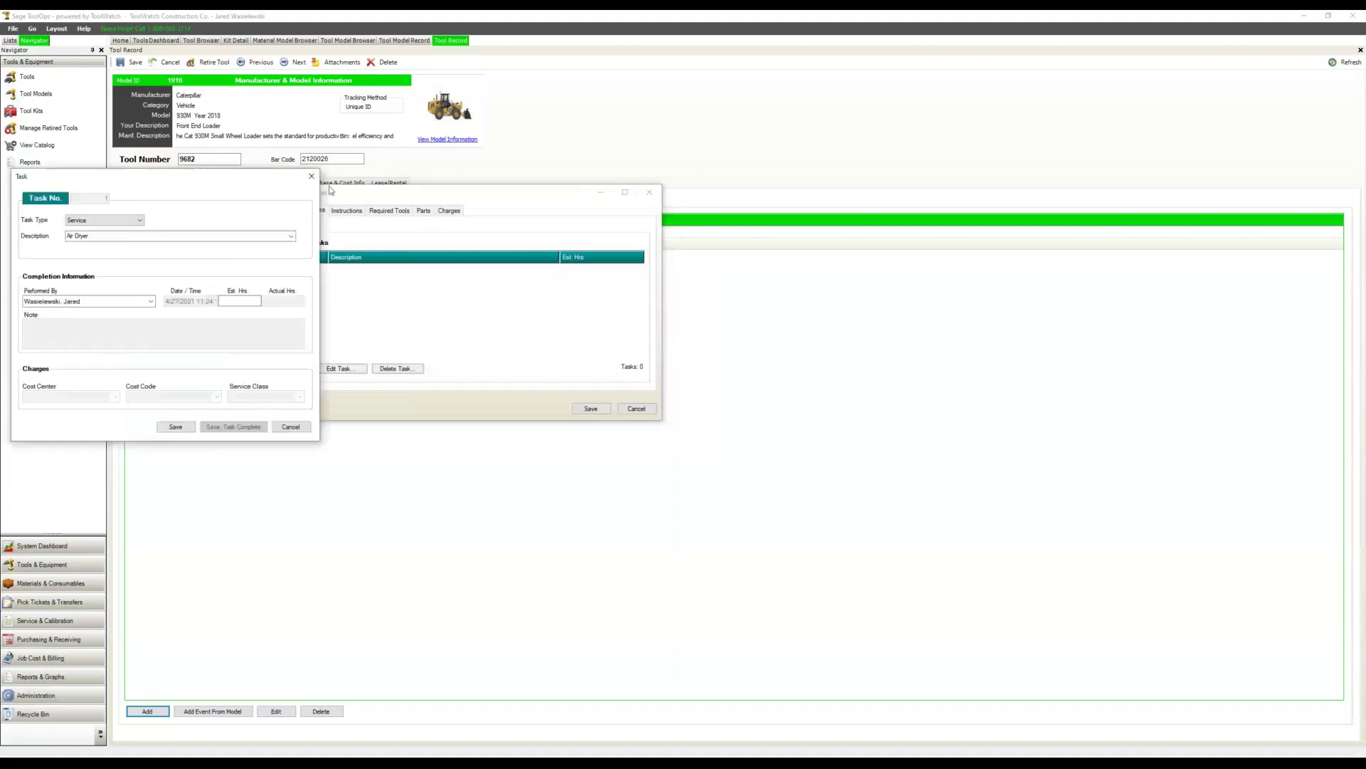
left_click(531, 250)
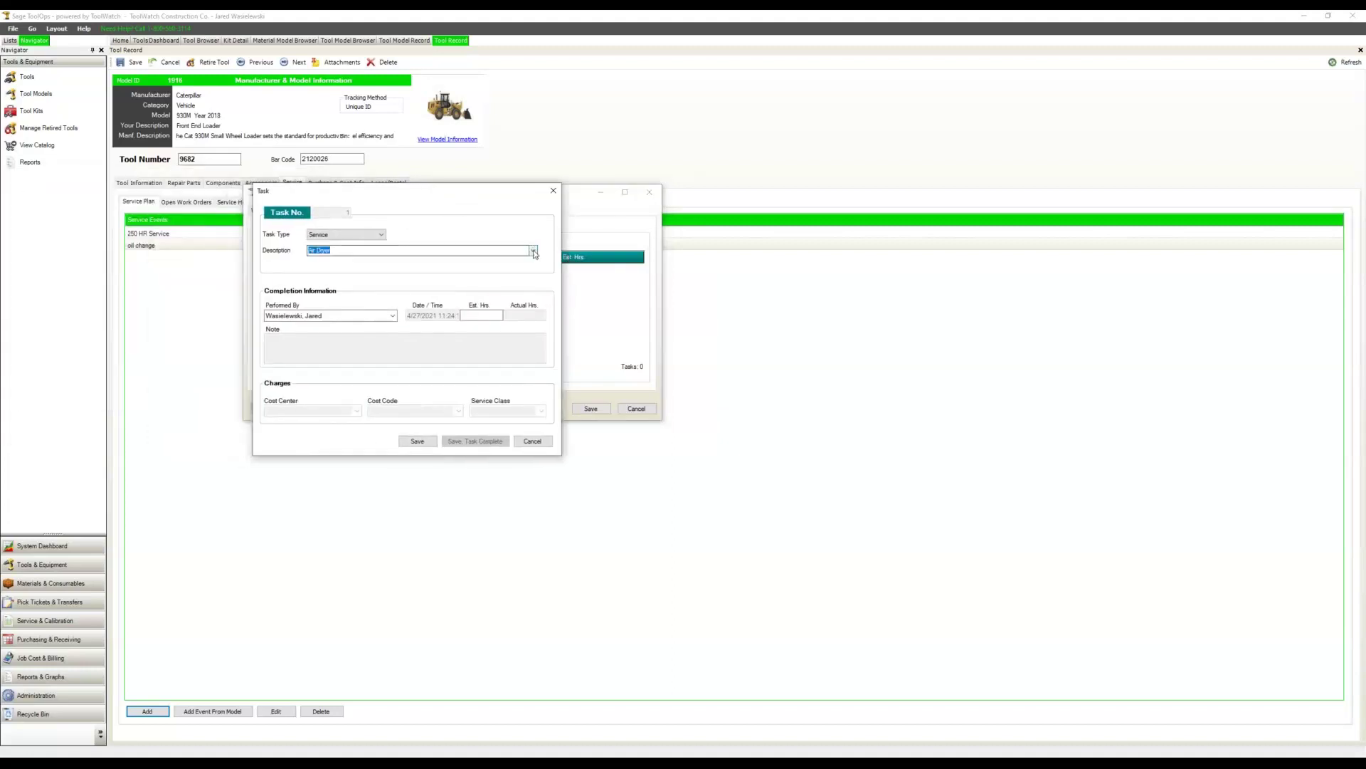
left_click(472, 286)
left_click(473, 314)
left_click(425, 442)
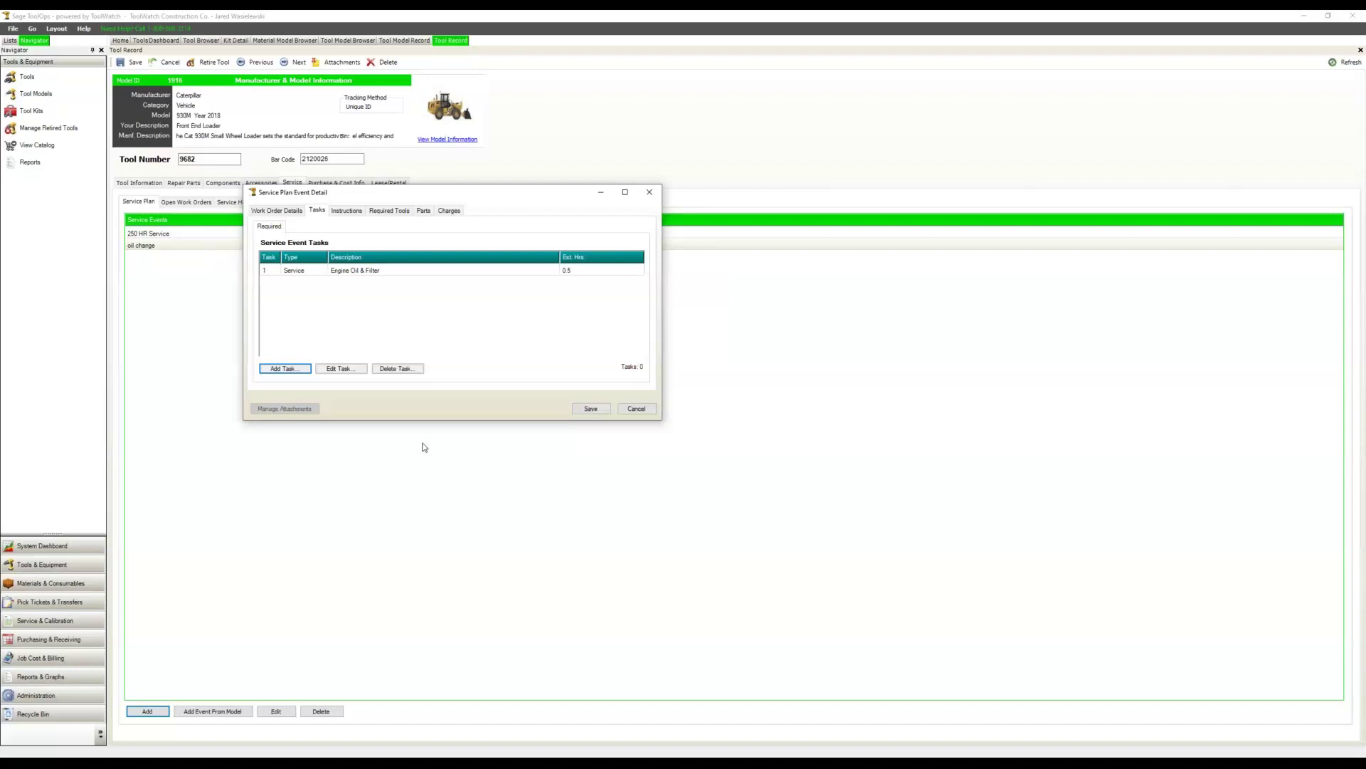
View the service event's instructions and required tools, and add the Caterpillar CAT DEO 15W-40 engine oil to its parts.
left_click(349, 213)
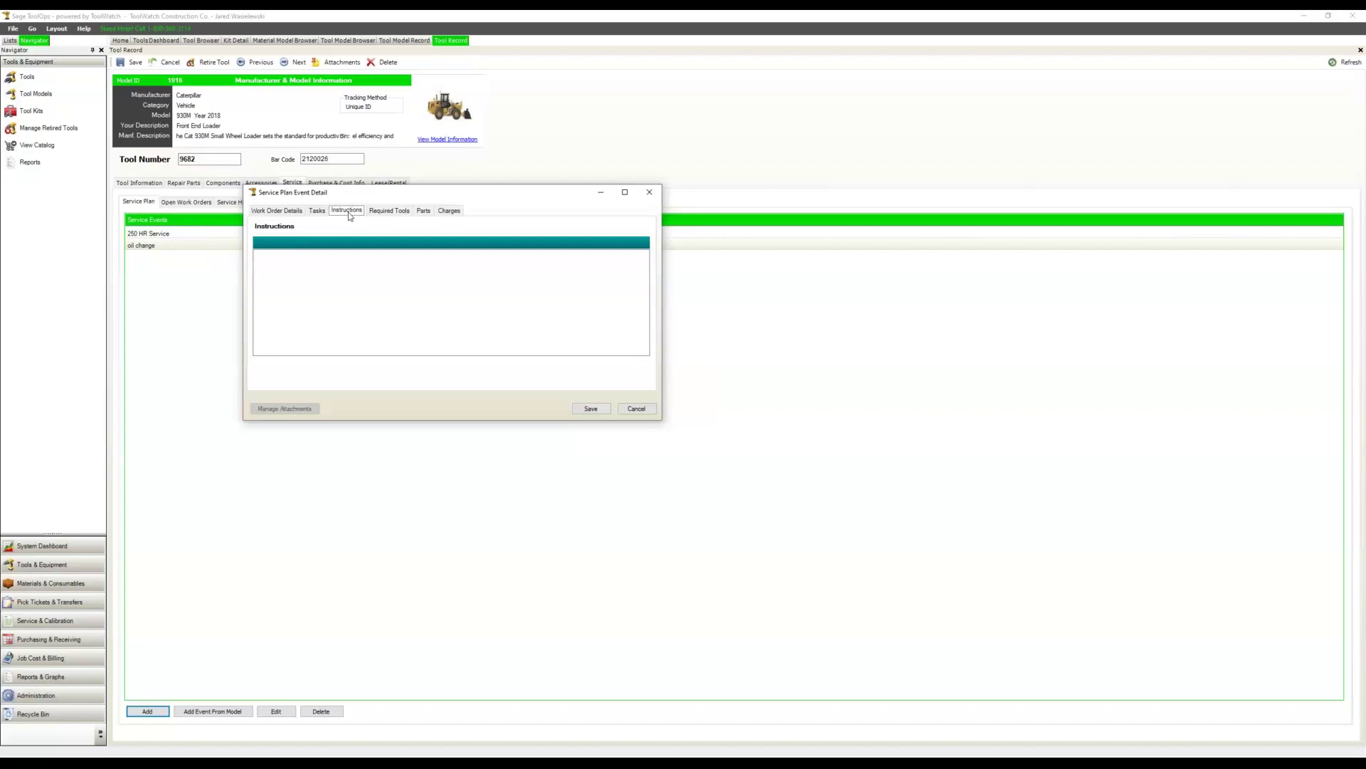
left_click(402, 213)
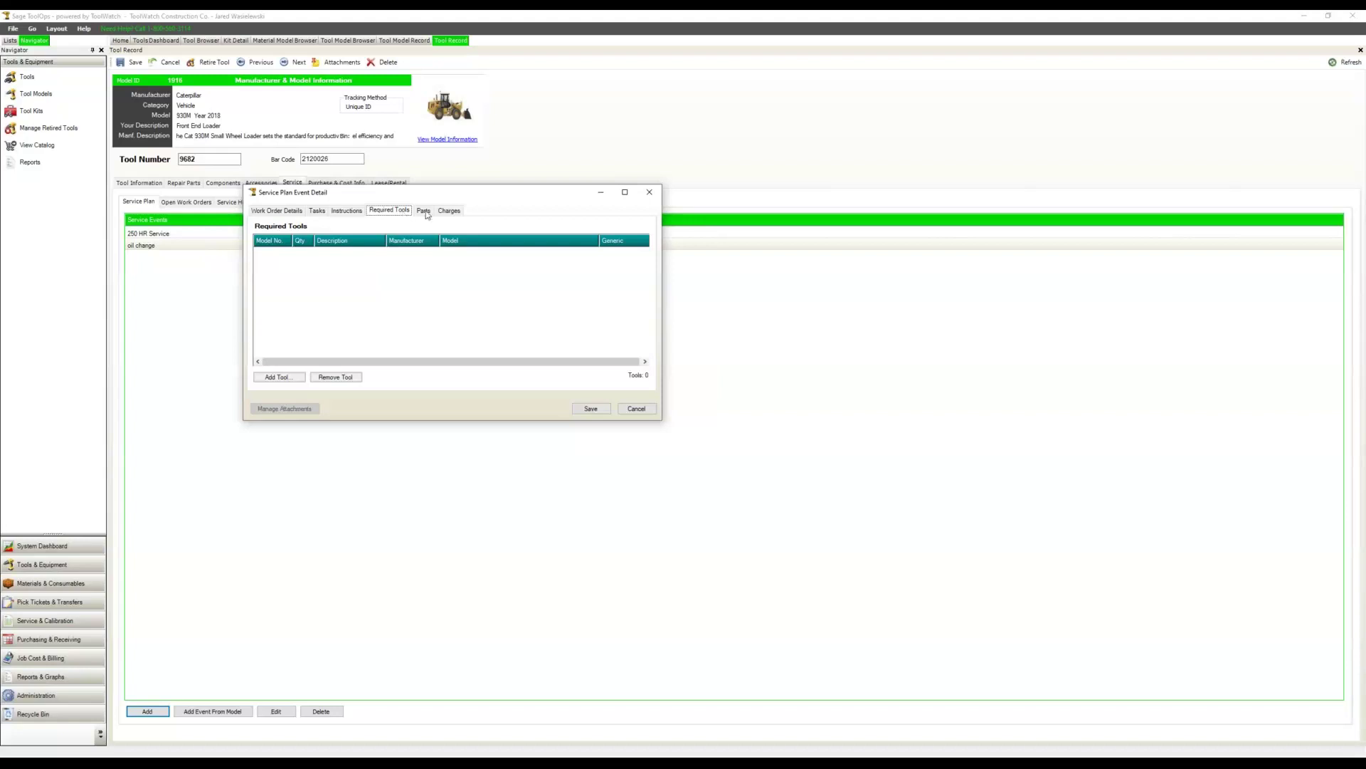
left_click(424, 211)
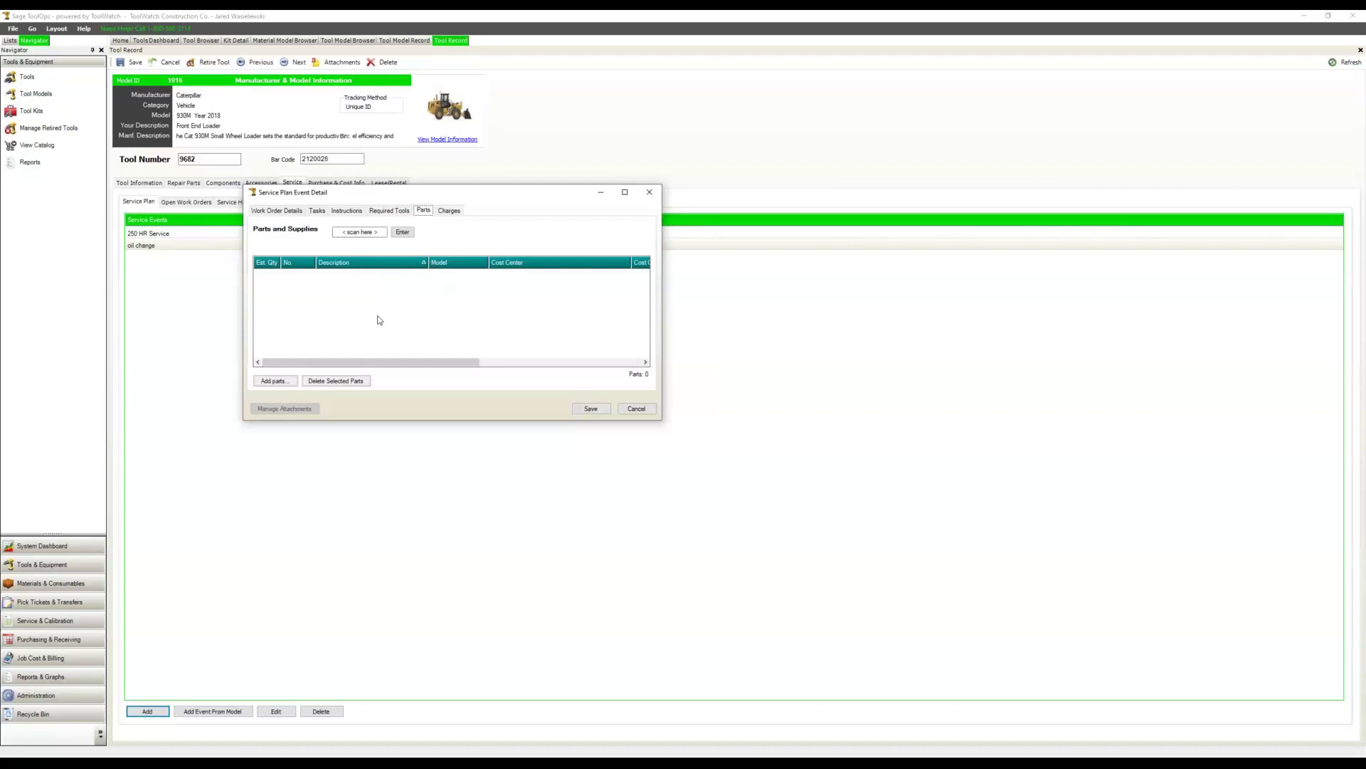
left_click(270, 385)
left_click(287, 385)
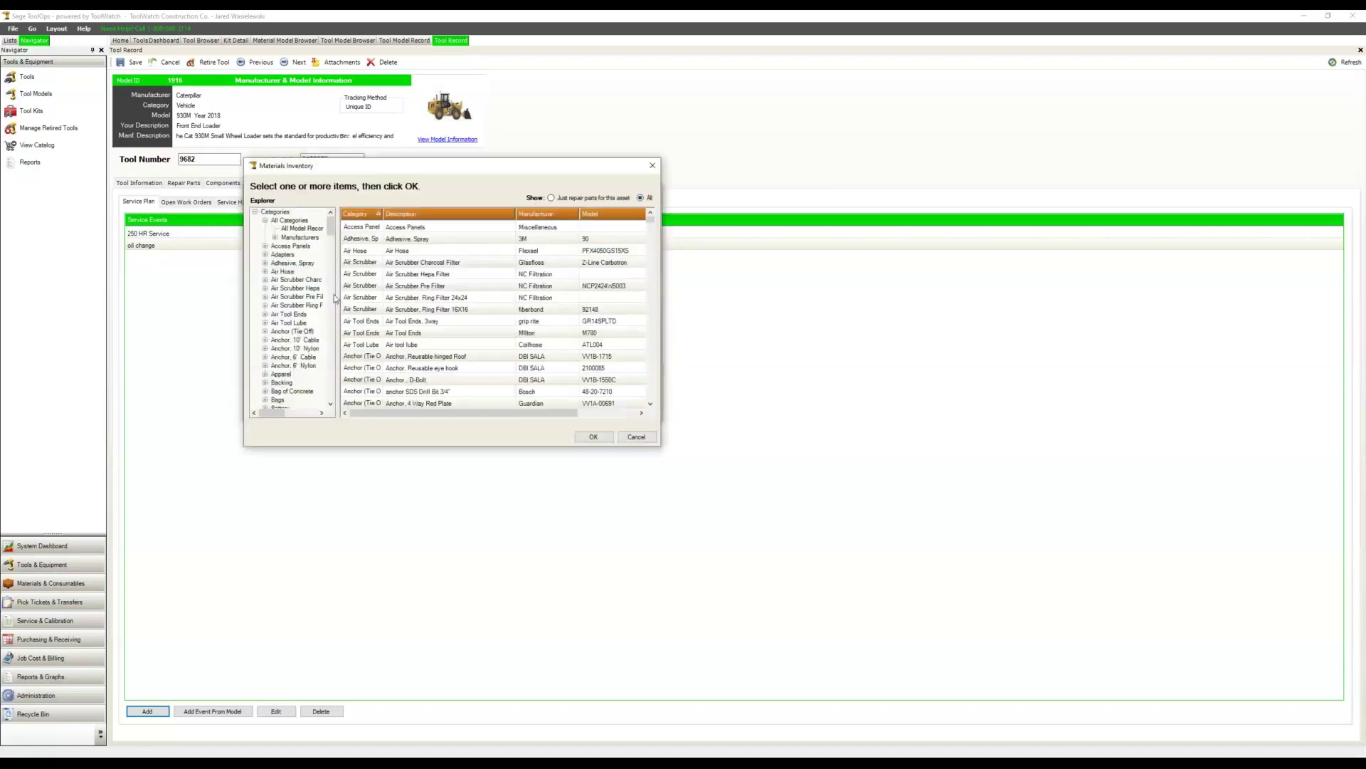
left_click_drag(330, 229, 328, 287)
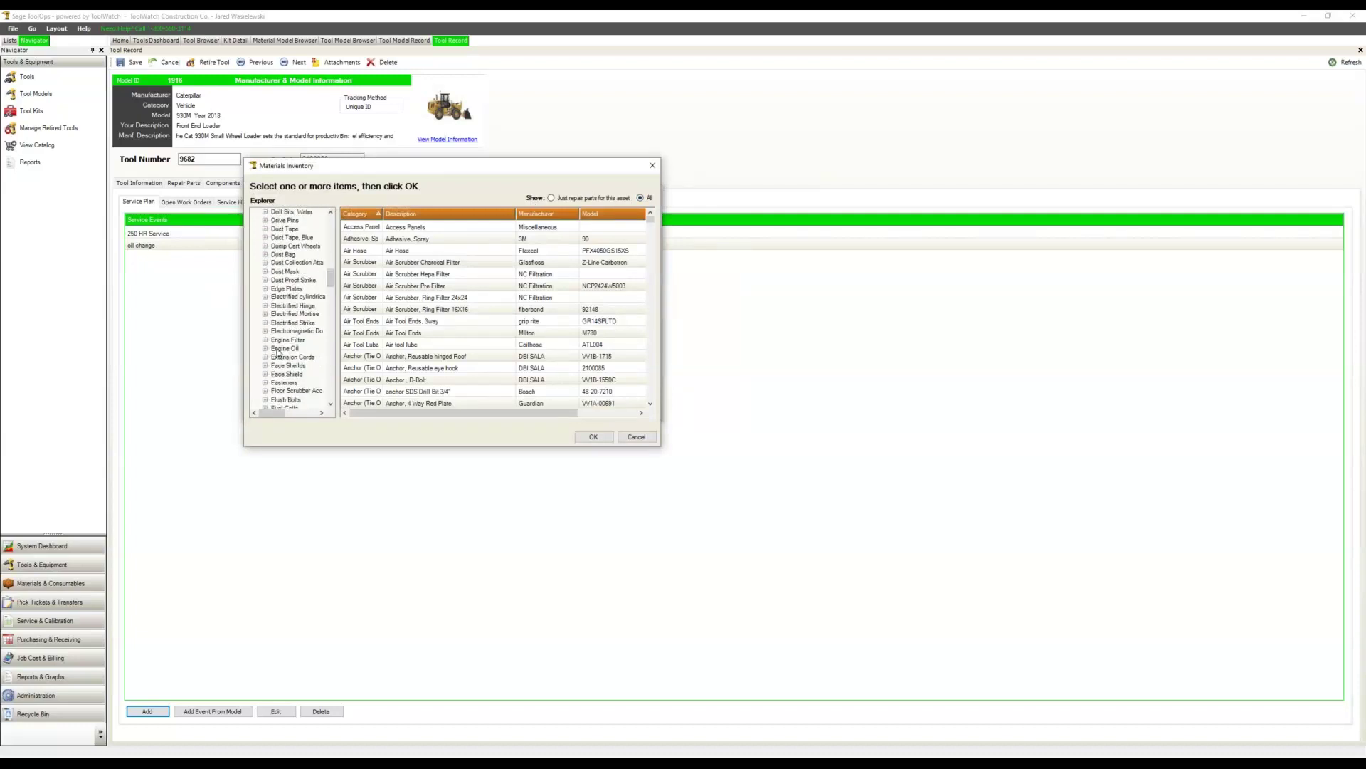
left_click(265, 348)
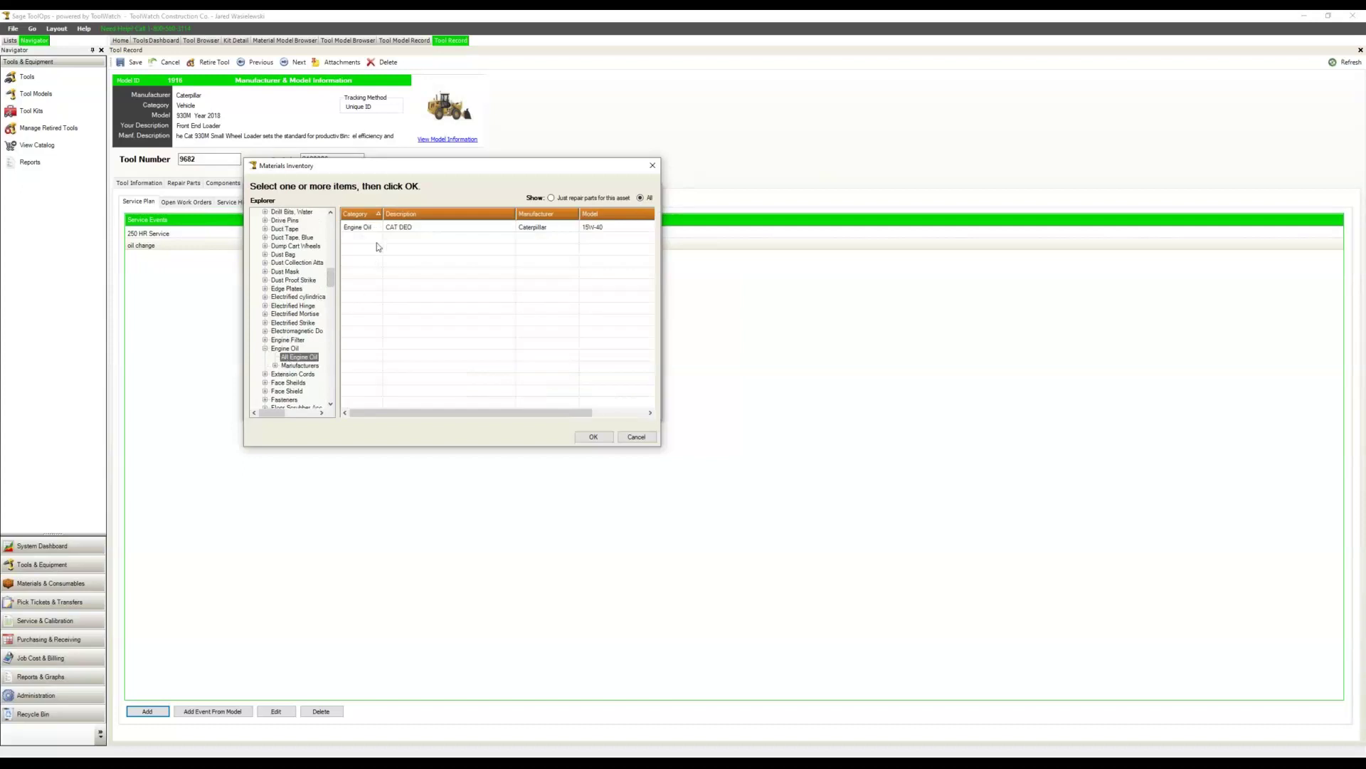
left_click(442, 227)
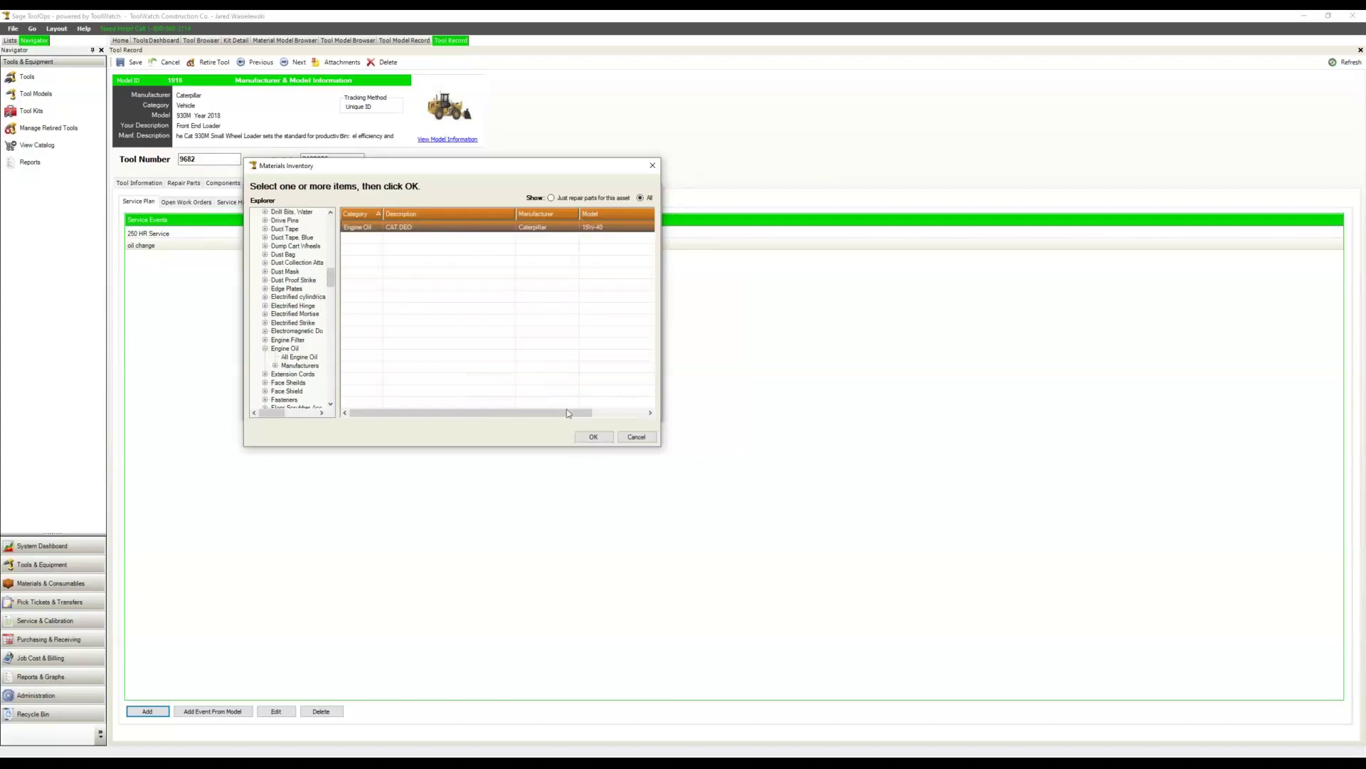
key("Return")
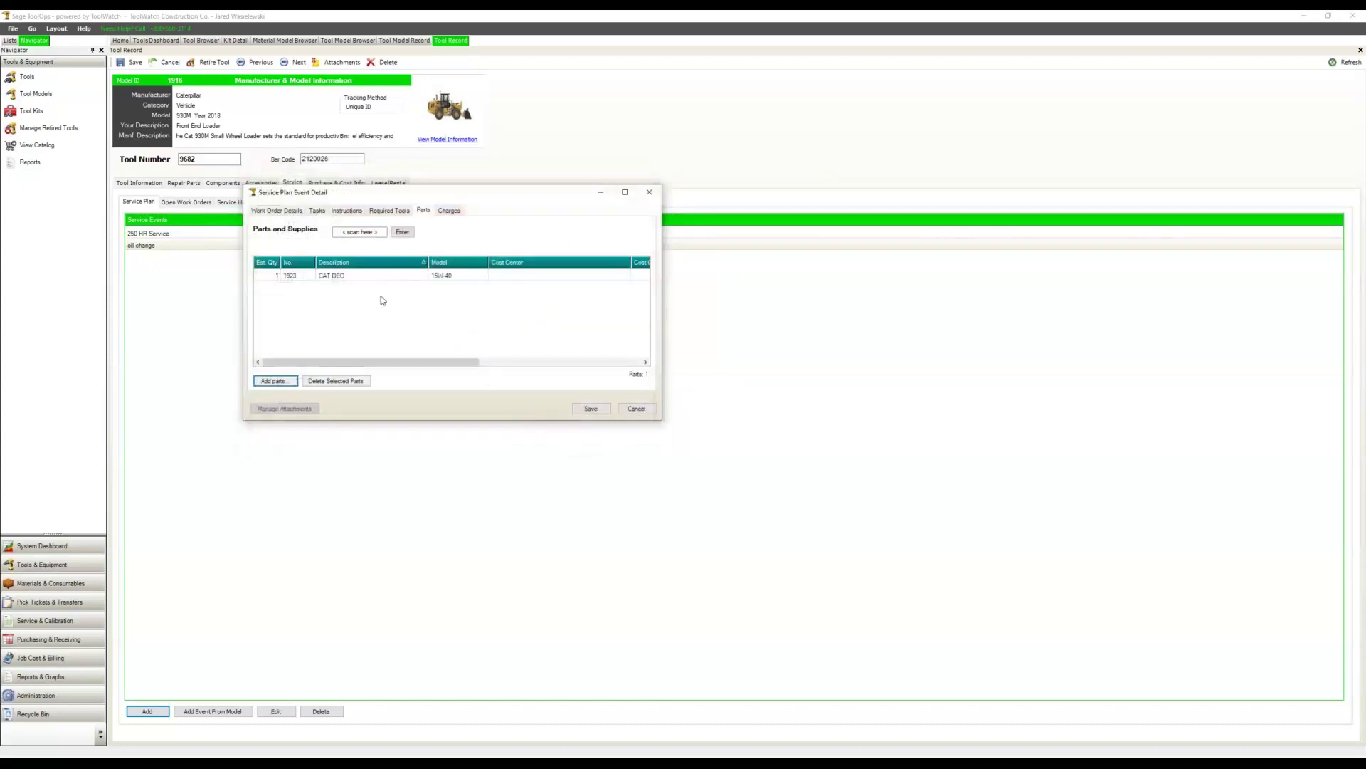
View the service event's charges and save the 1000 HR Service event to the tool's service plan.
left_click(277, 275)
double_click(276, 272)
left_click(450, 212)
left_click(451, 211)
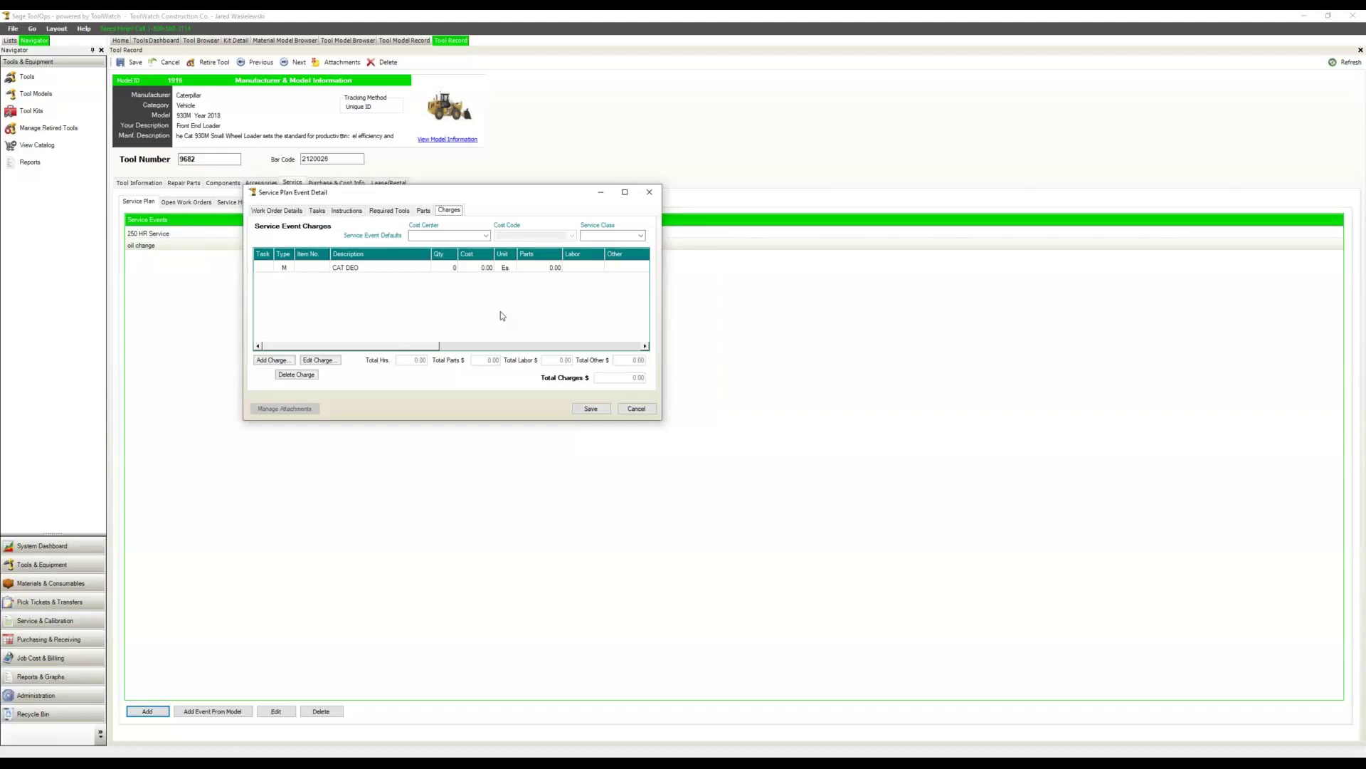
left_click(599, 414)
left_click(629, 410)
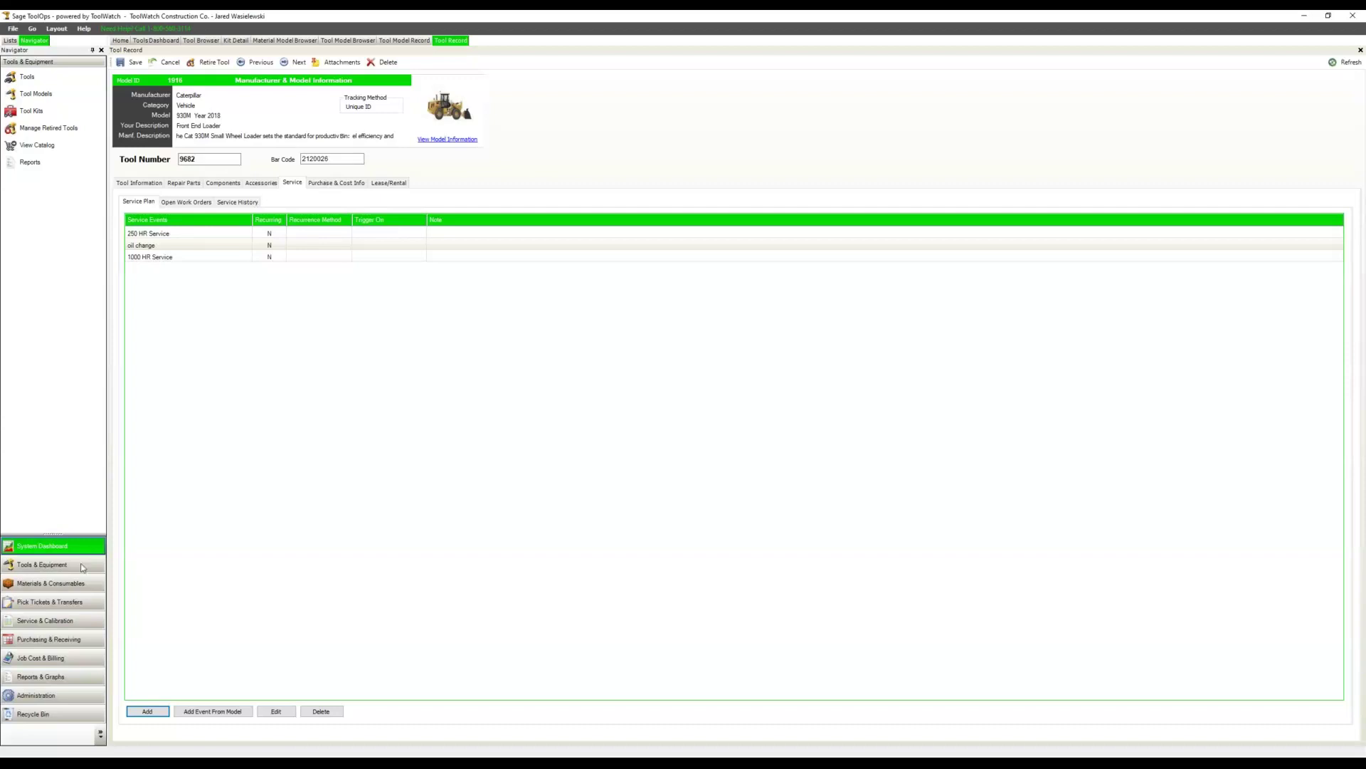
Create a new work order from the Service & Calibration work orders browser and view its tasks and charges.
left_click(72, 625)
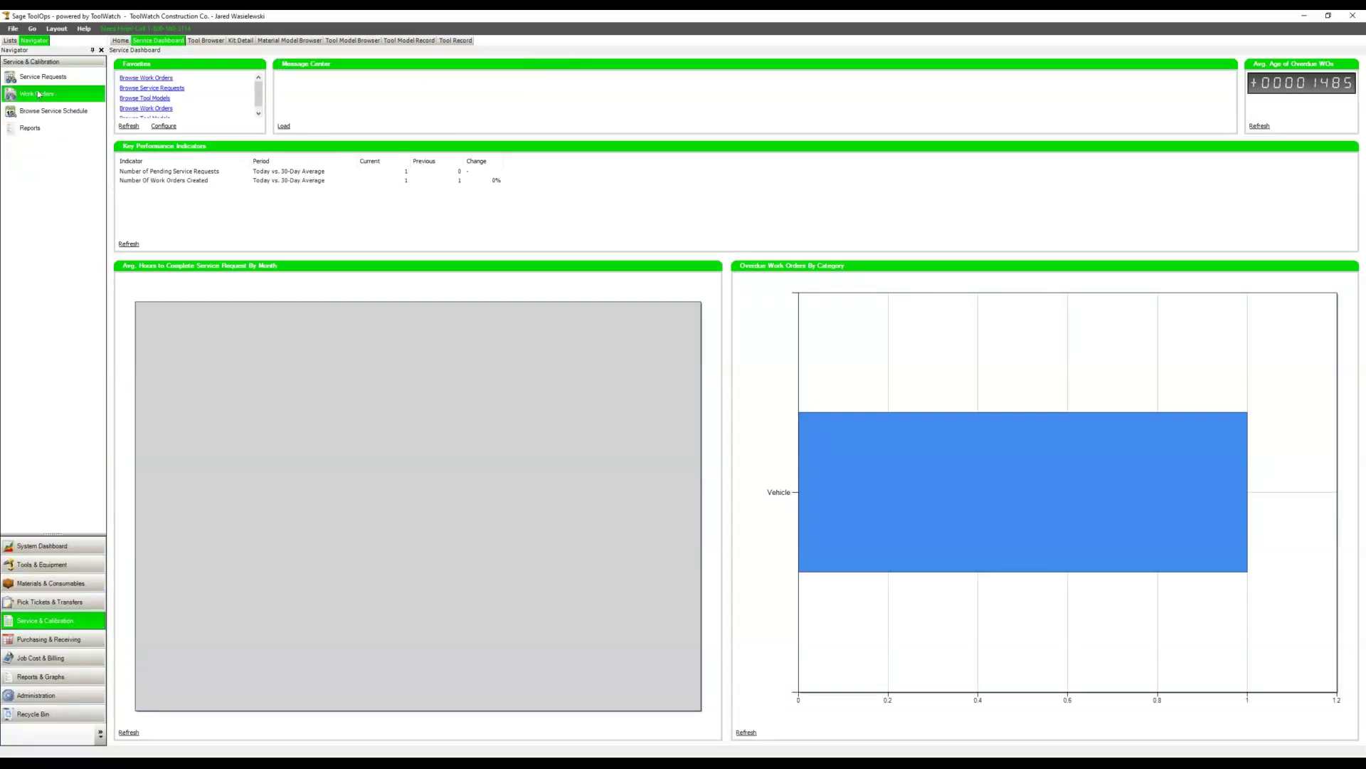
left_click(34, 99)
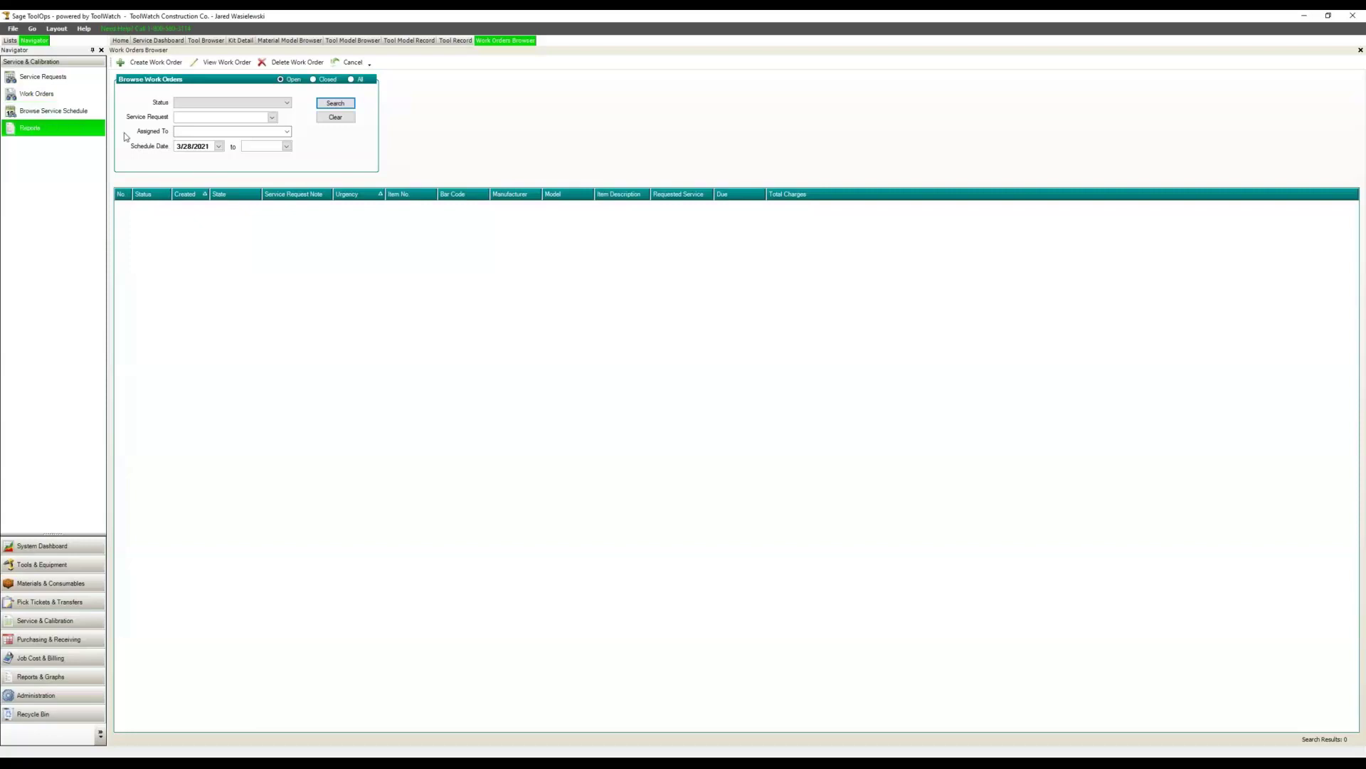
left_click(179, 147)
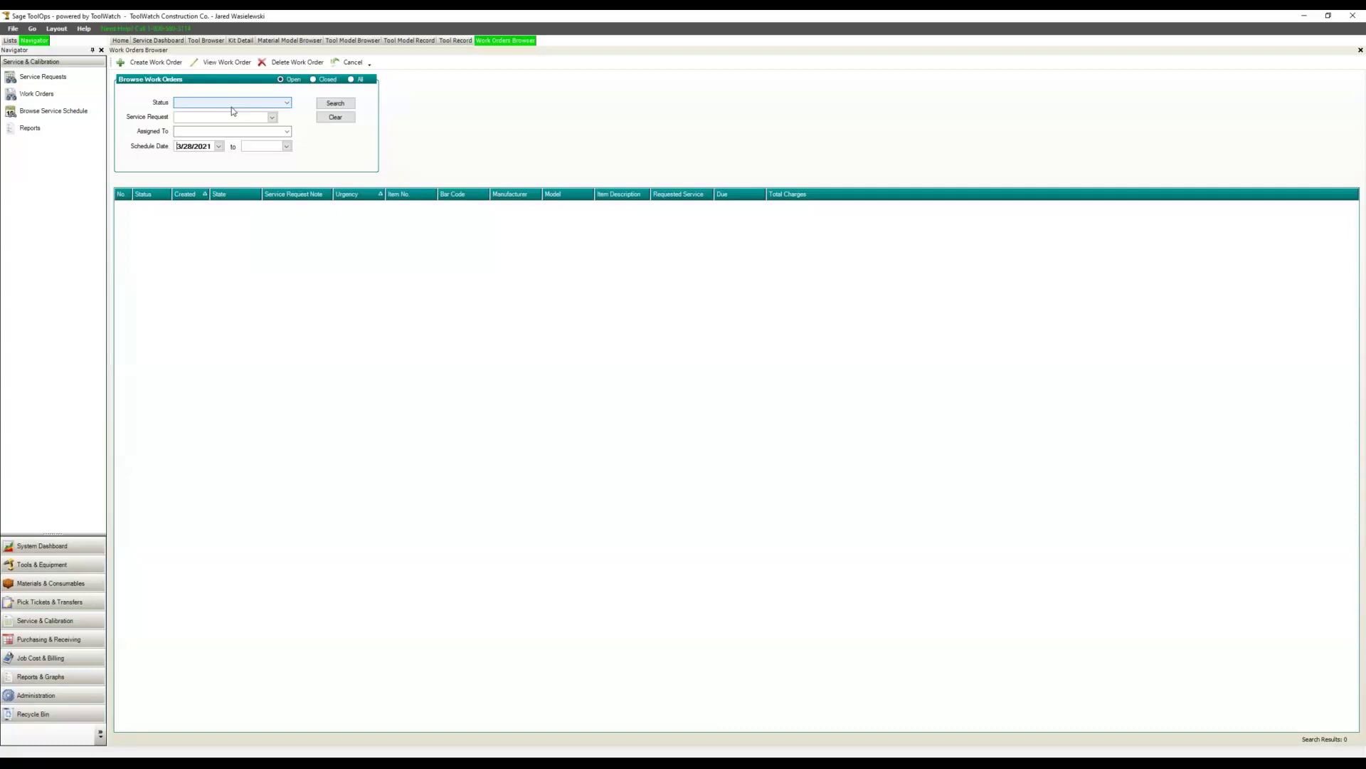
left_click(146, 64)
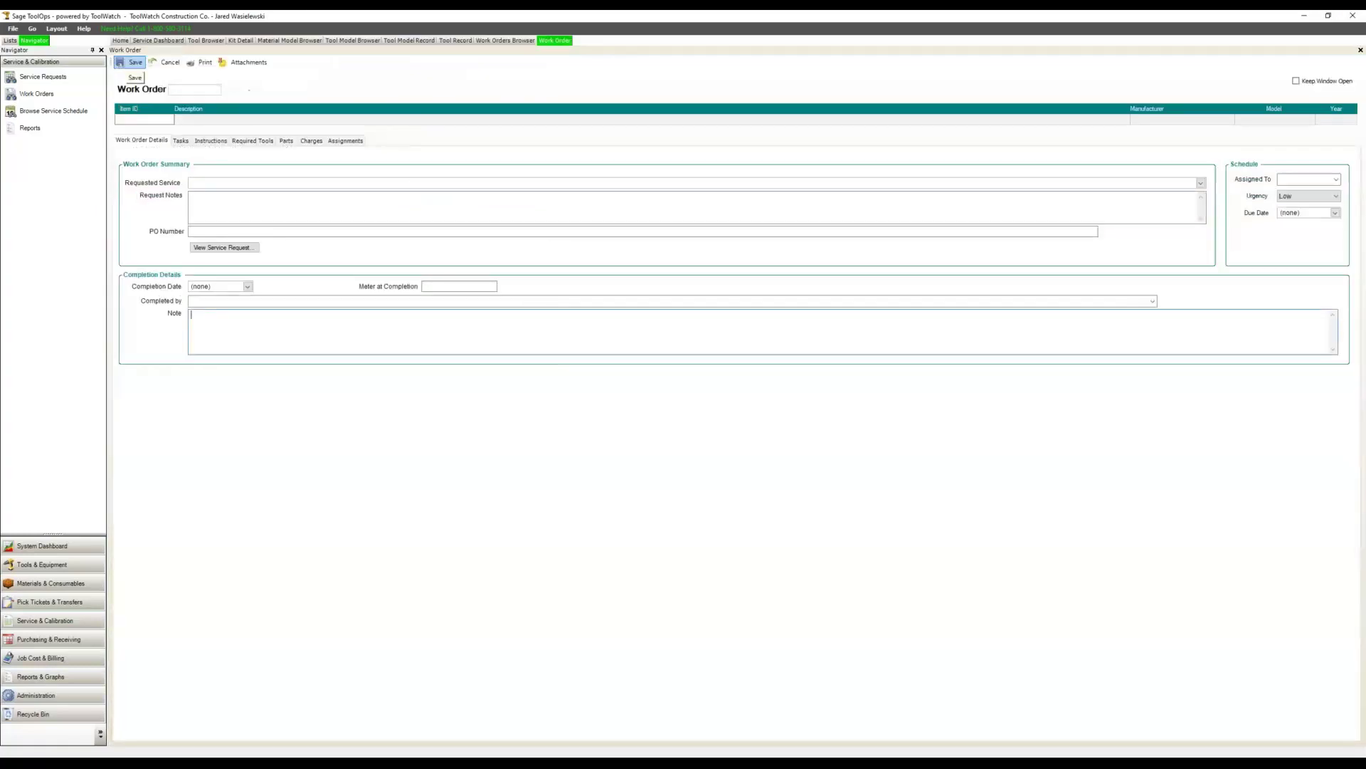
left_click(178, 142)
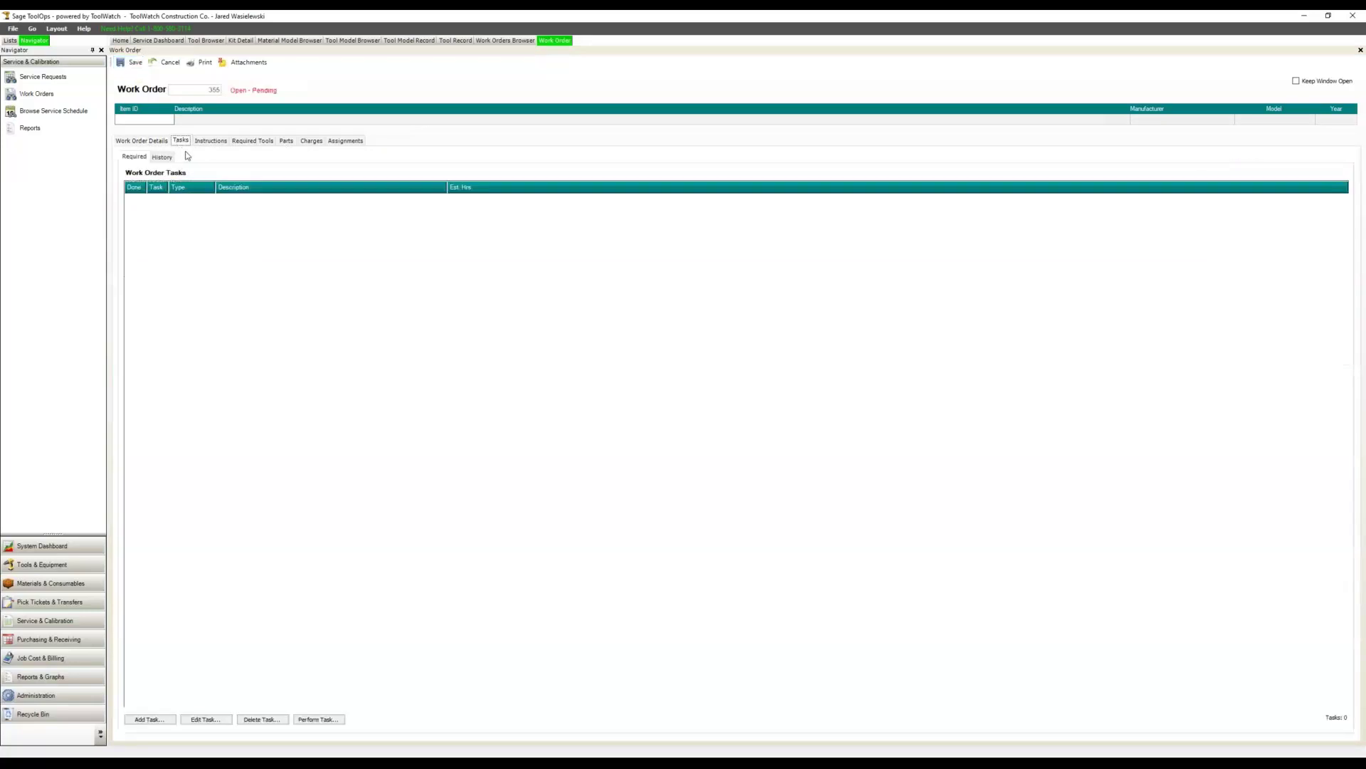
left_click(318, 144)
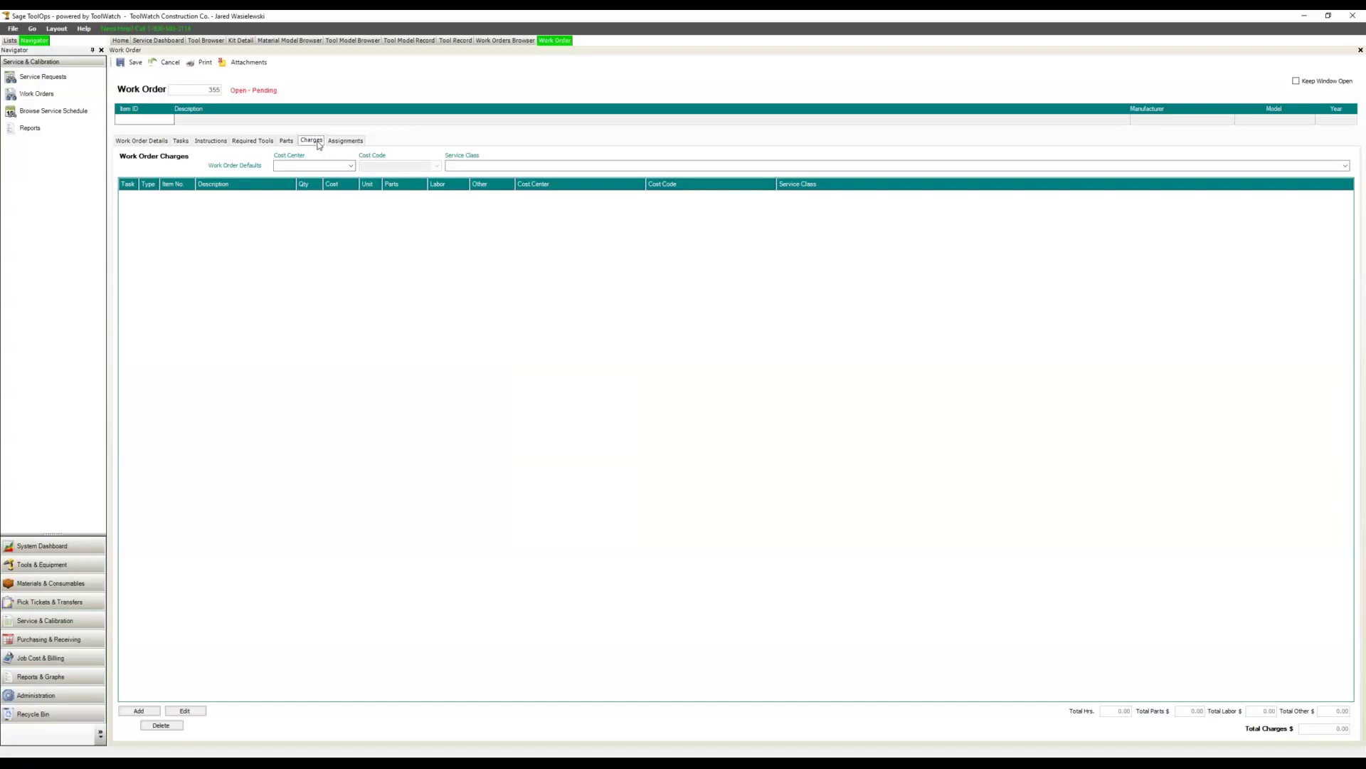
left_click(138, 711)
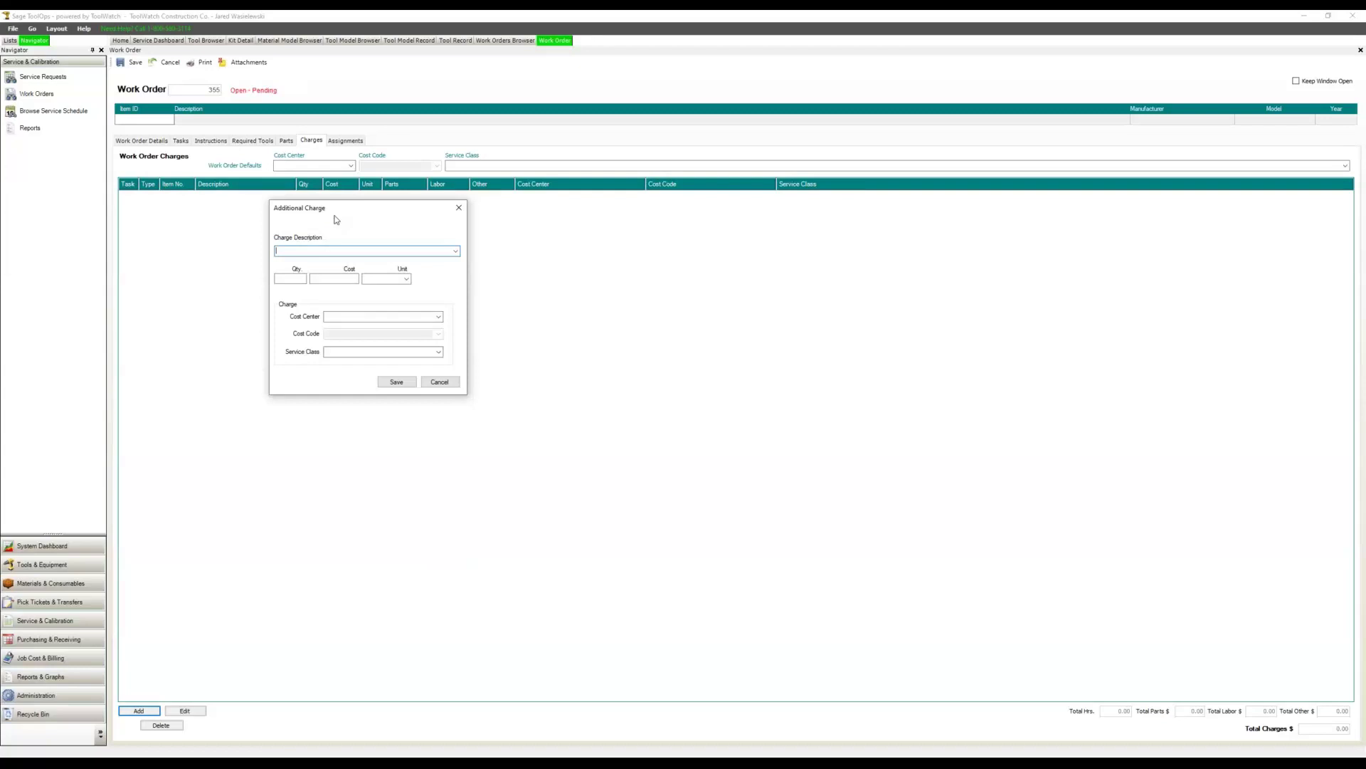
type("1")
type("000 hr service")
left_click(358, 278)
left_click(458, 208)
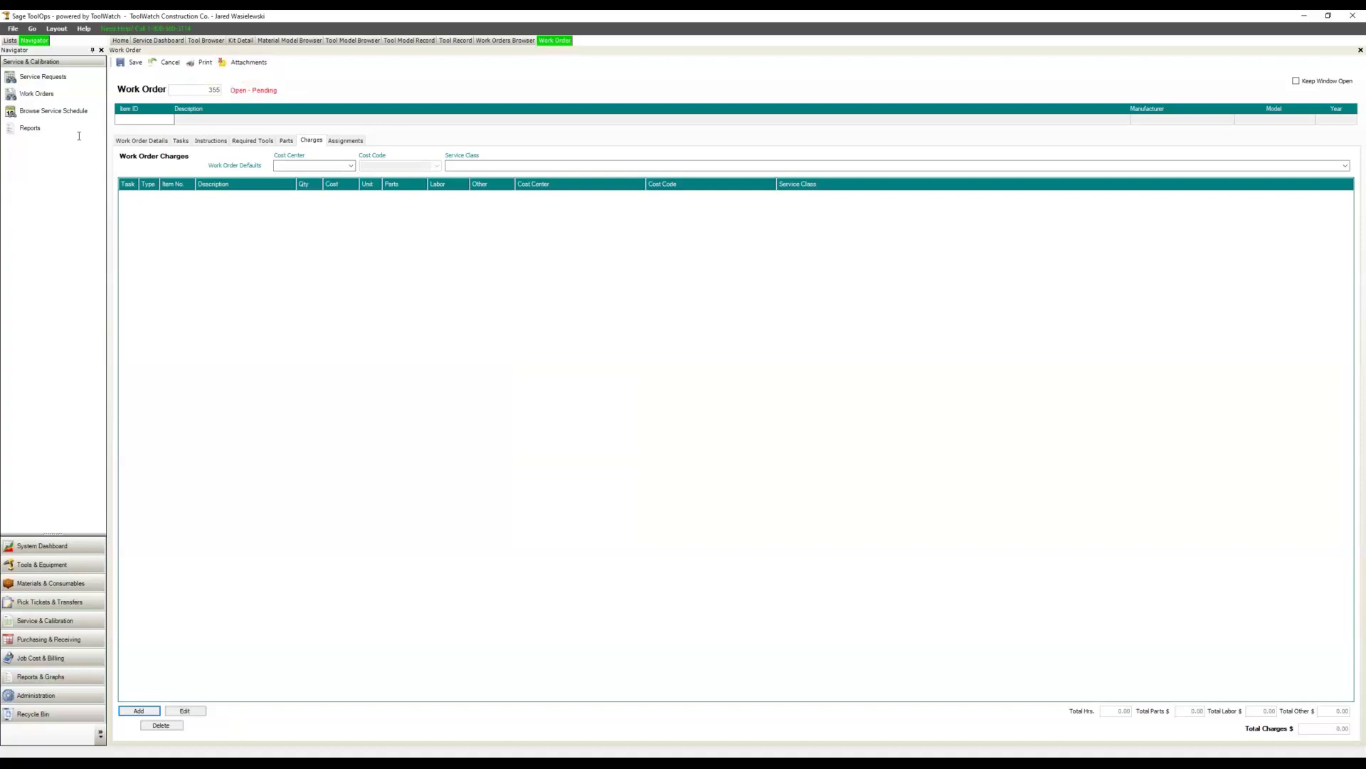
Open the Master Tool Rate Sheet from the Tools & Equipment rates under Job Cost & Billing.
left_click(30, 100)
left_click(72, 665)
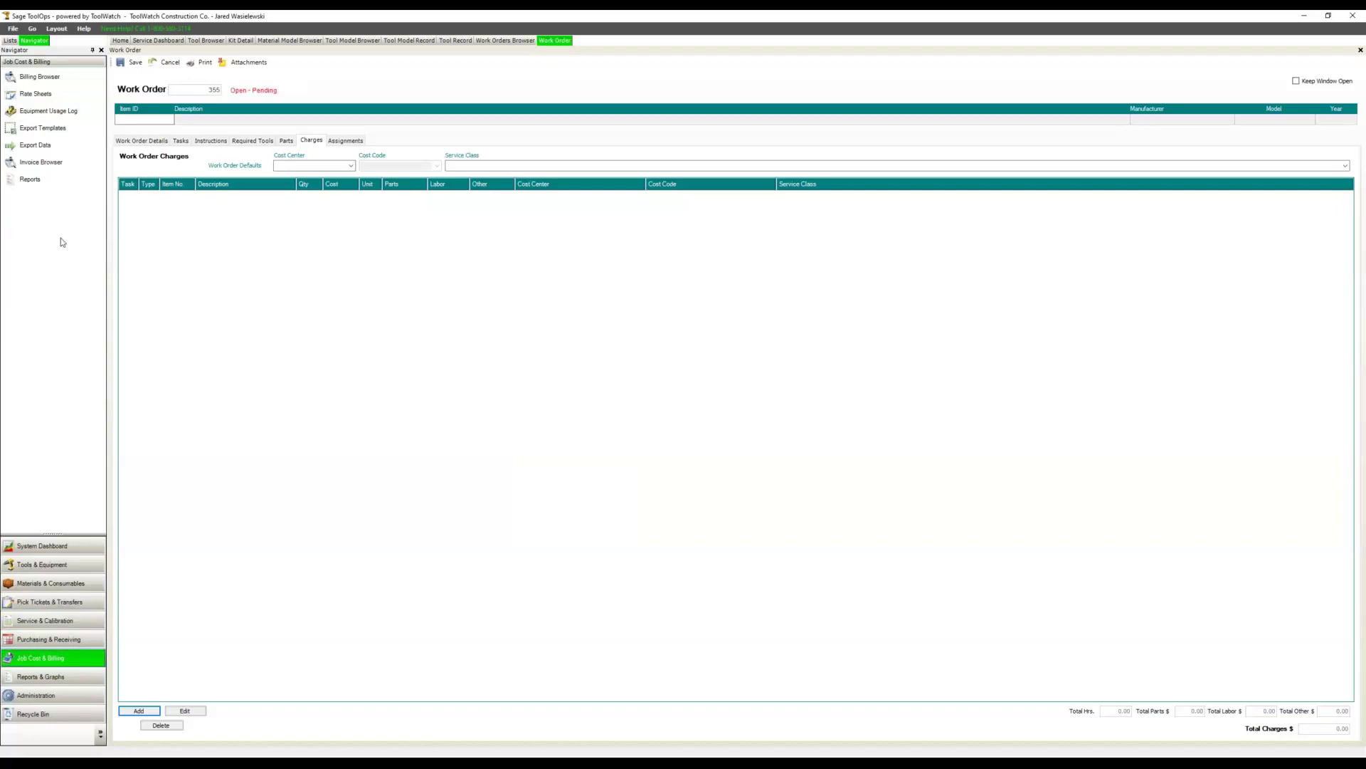
left_click(35, 100)
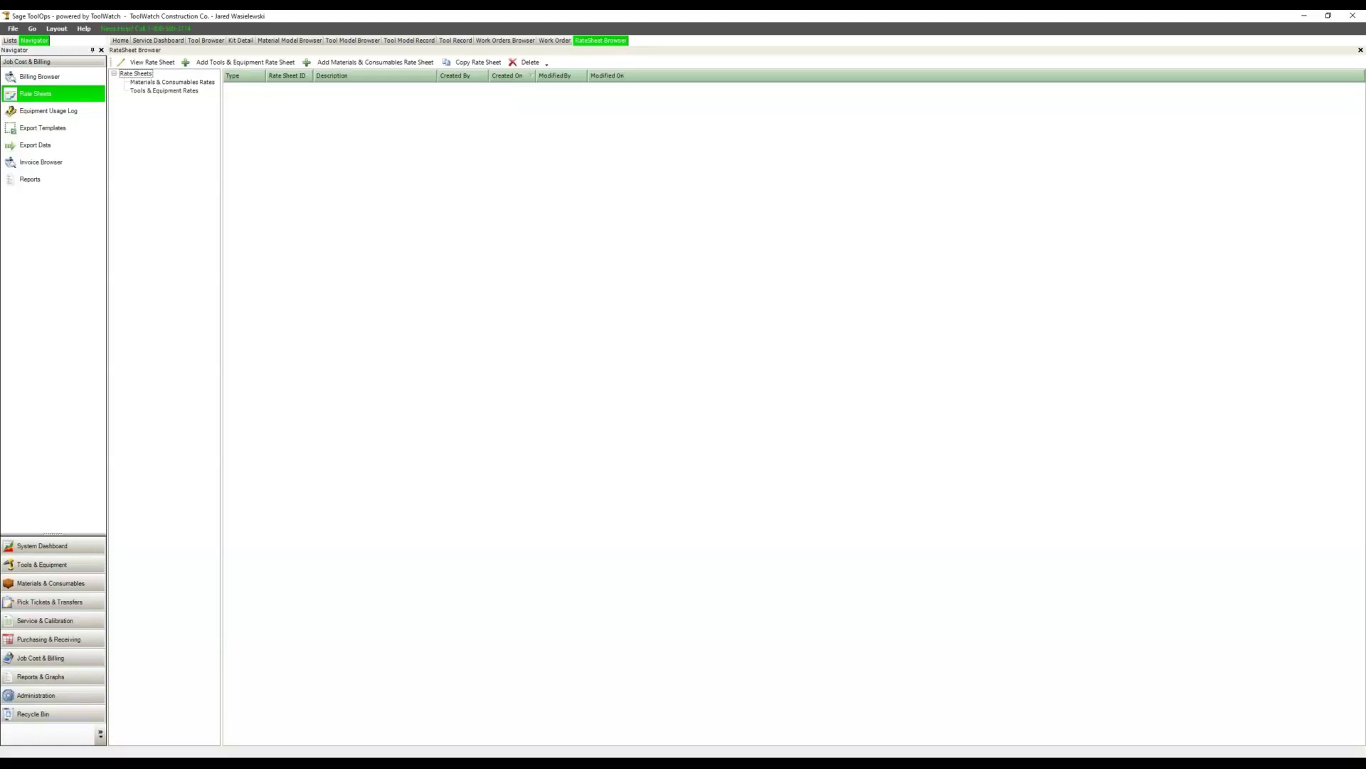
left_click(168, 90)
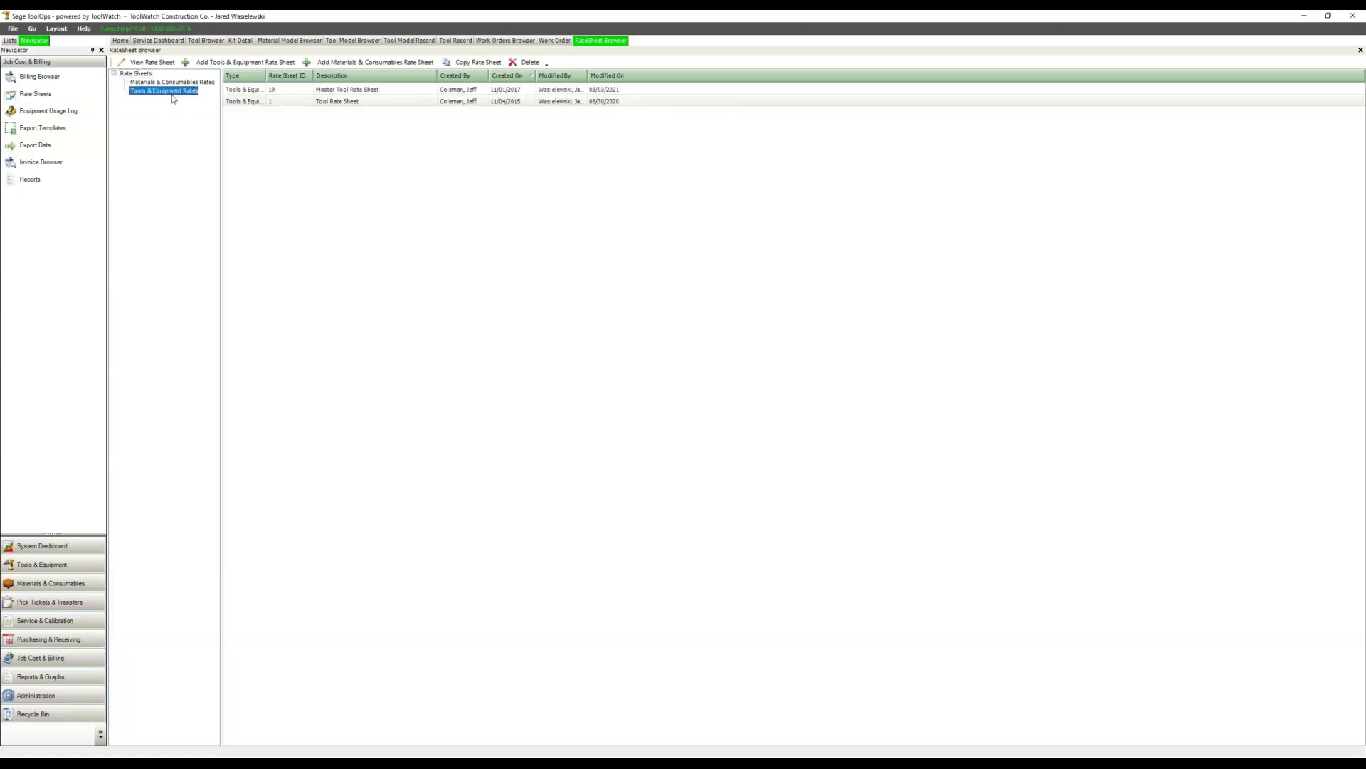
left_click(376, 92)
double_click(376, 92)
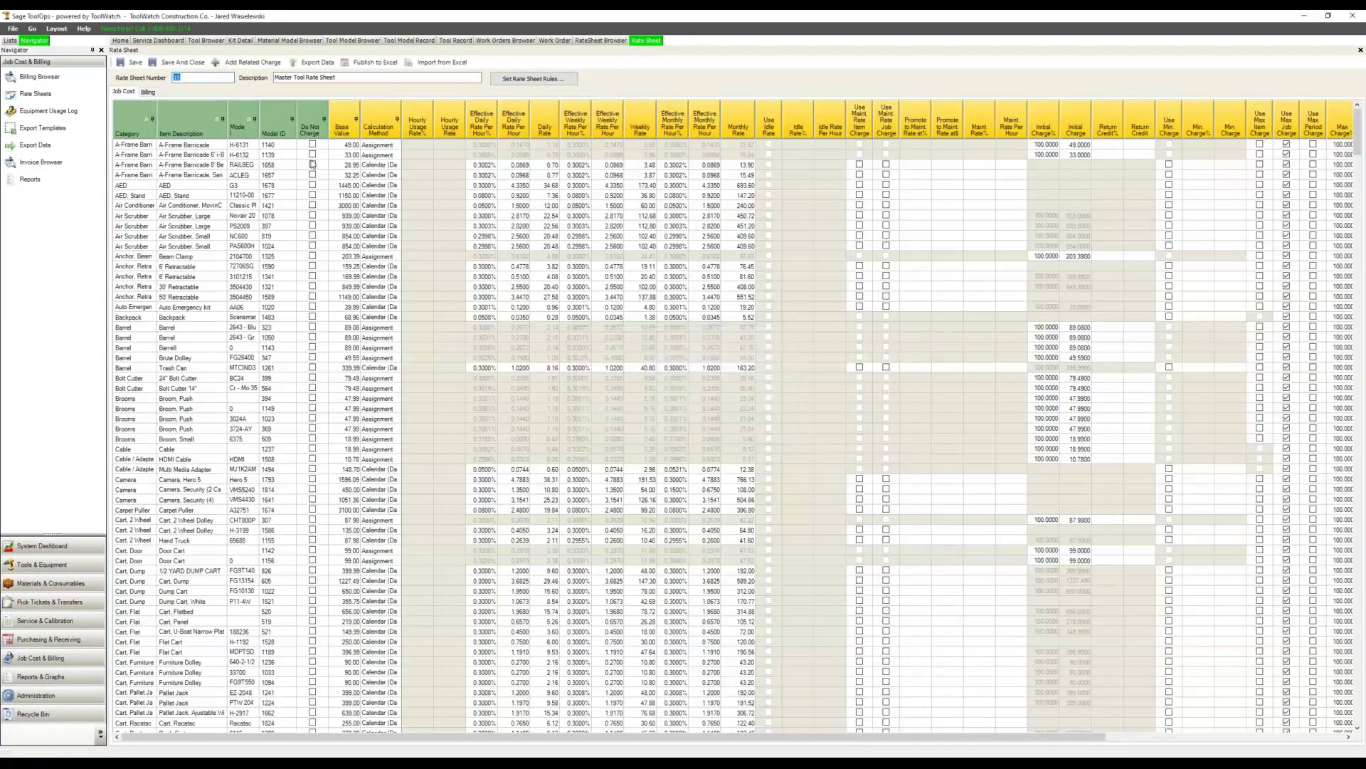
View the calculation method options for Air Scrubber model 1078 and the rate sheet rules without changing anything.
left_click(133, 217)
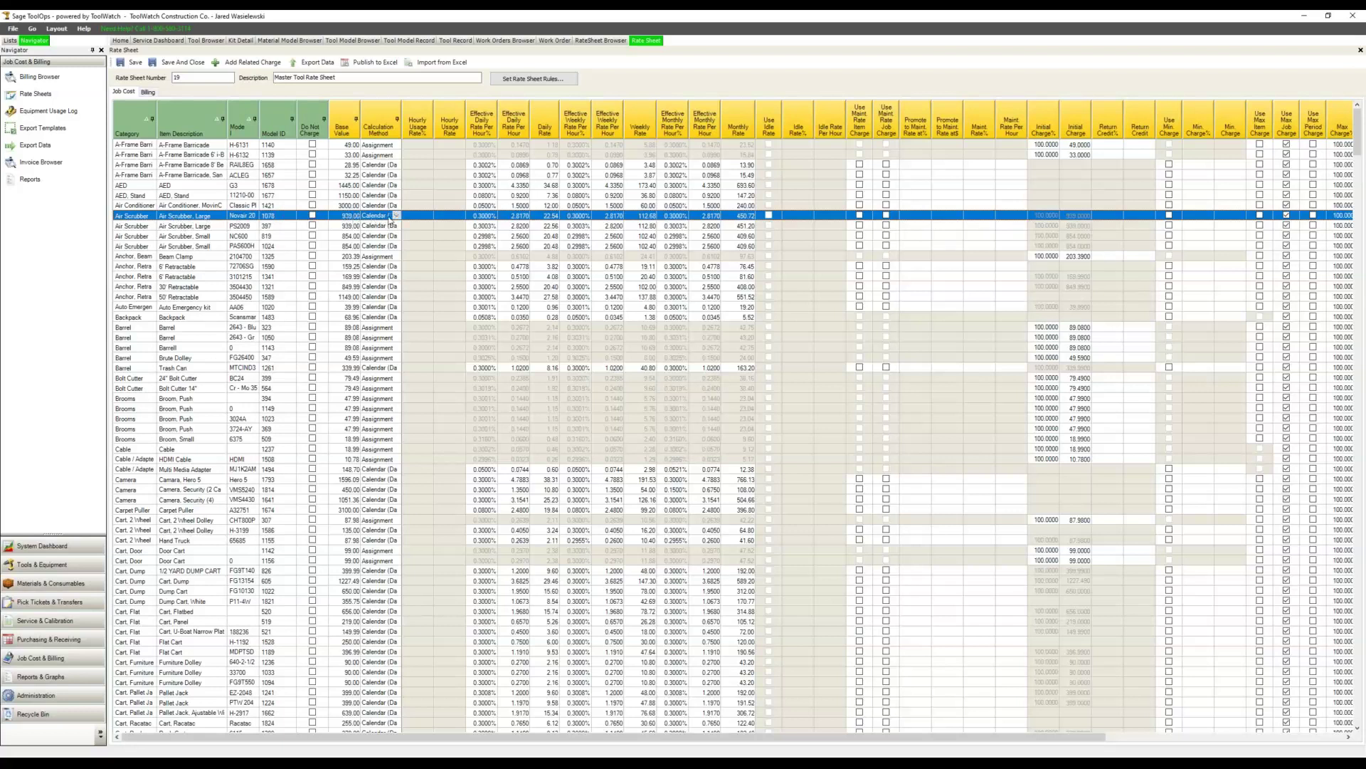
left_click(396, 216)
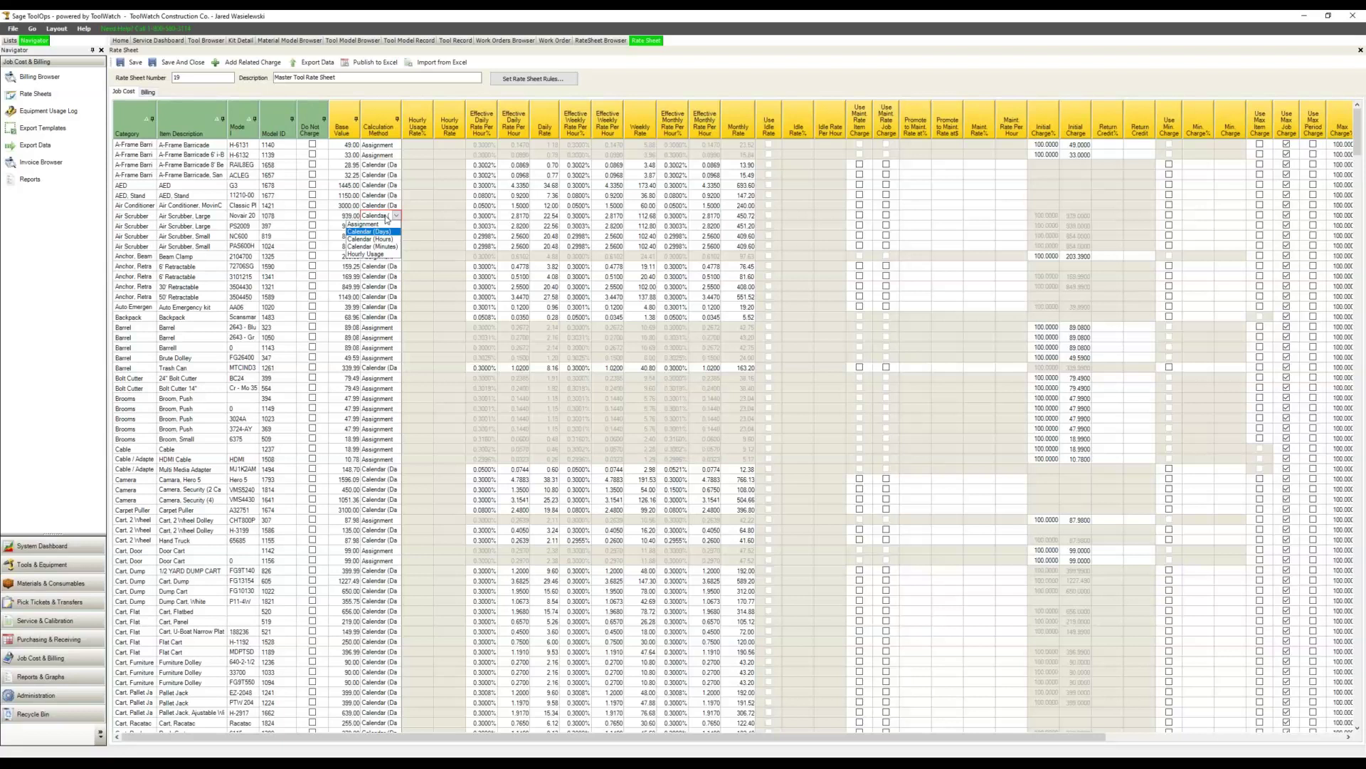
left_click(117, 218)
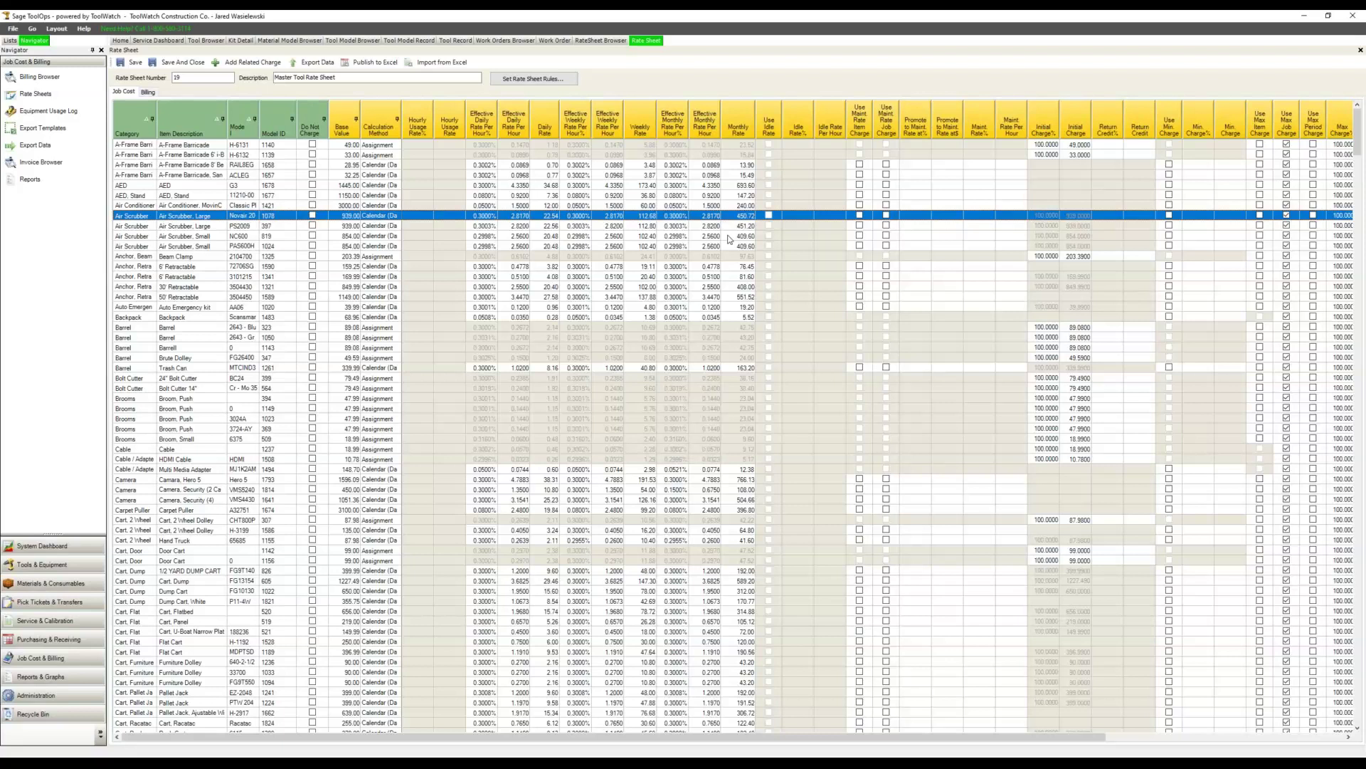
left_click(547, 80)
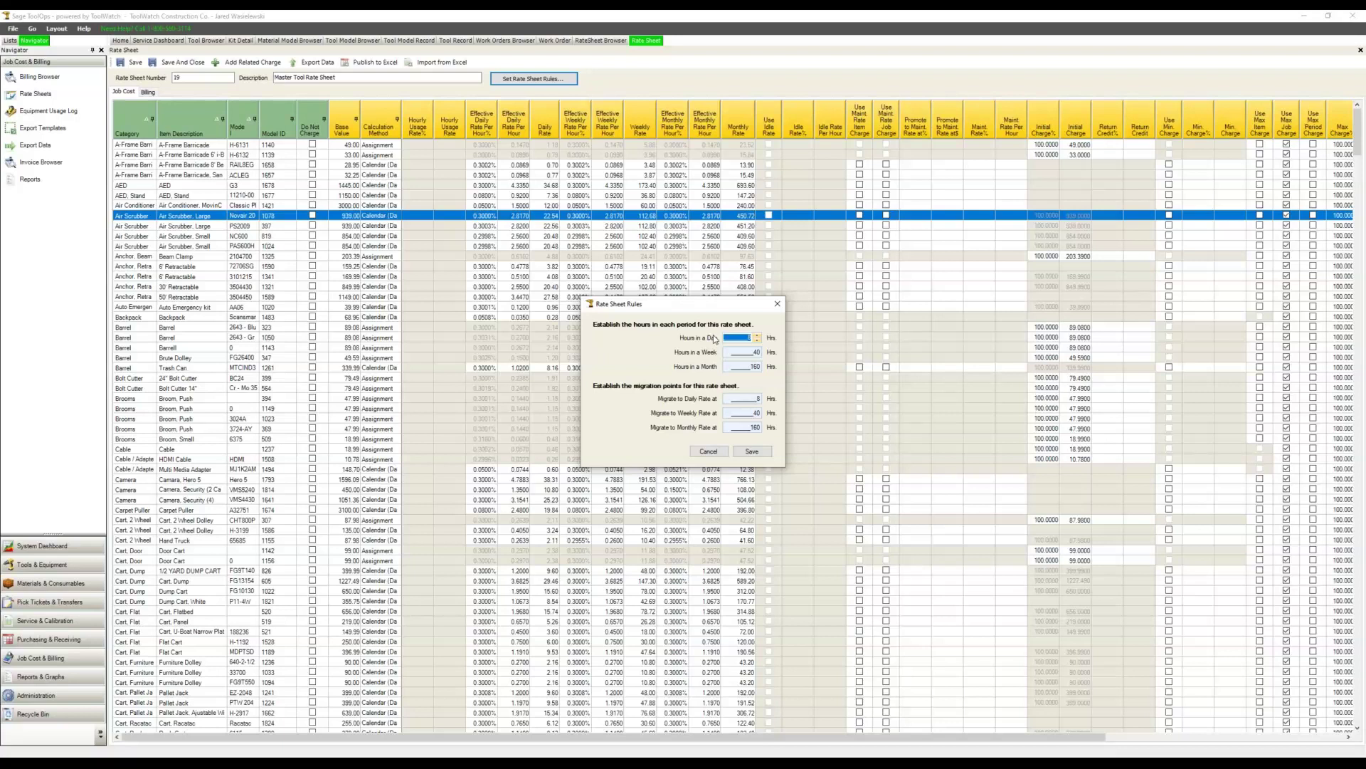
left_click(777, 303)
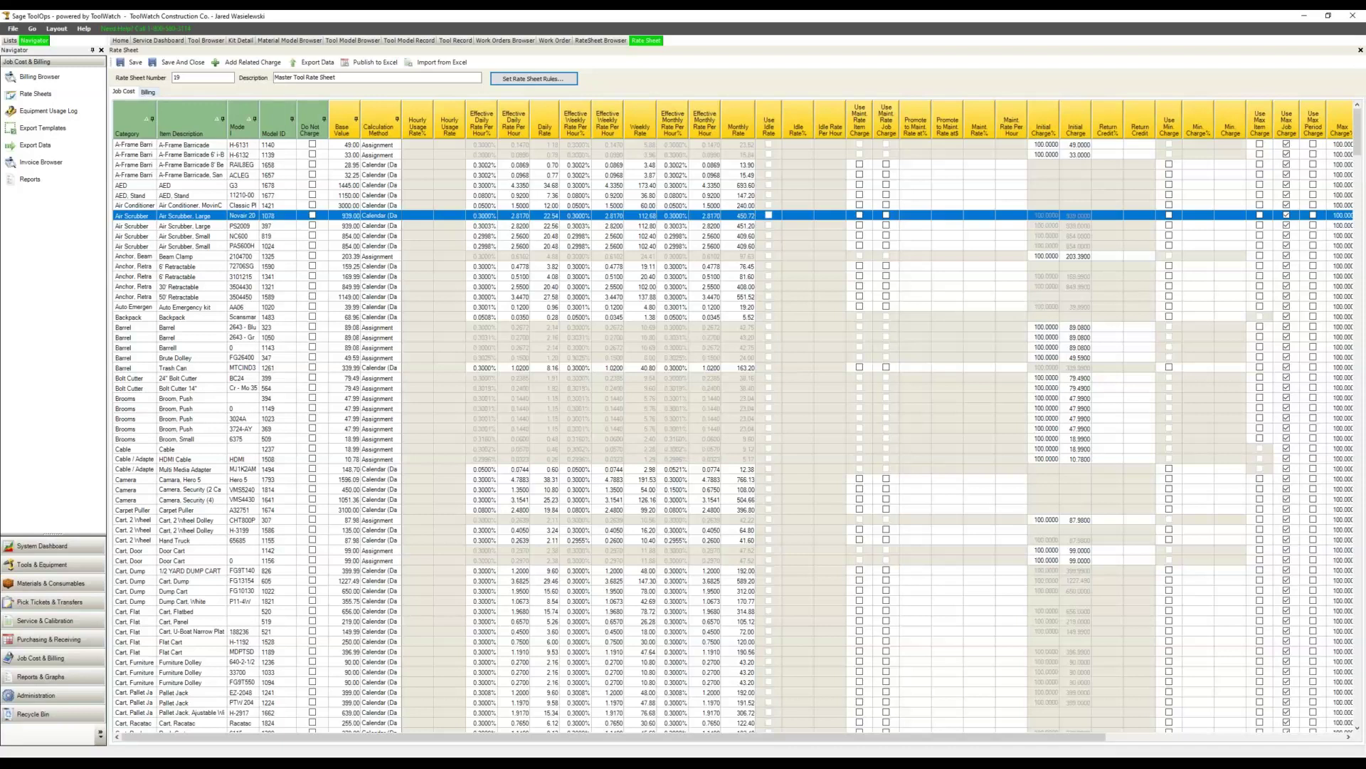
Export unposted job cost and billing data for Boston University and Boston Public Garden using the billing report summary template.
left_click(69, 153)
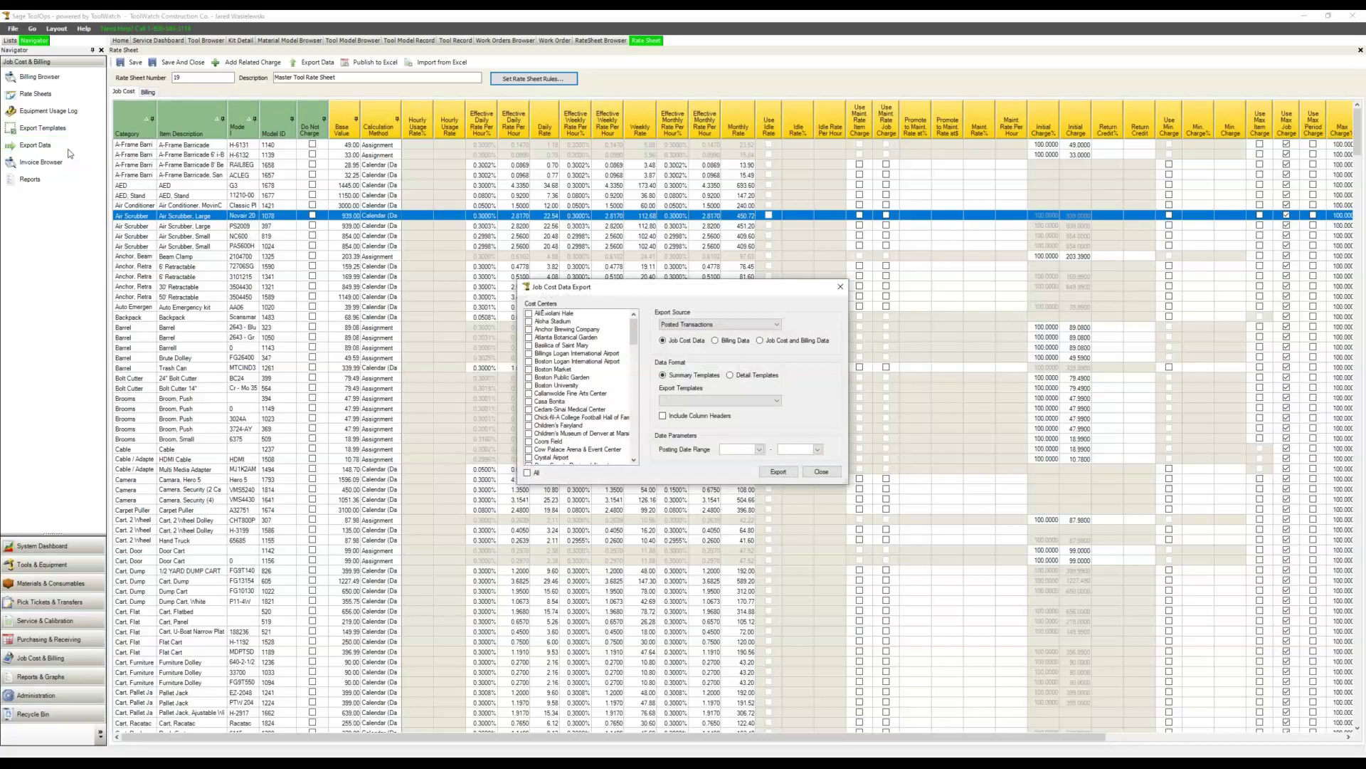
left_click(529, 384)
left_click(529, 377)
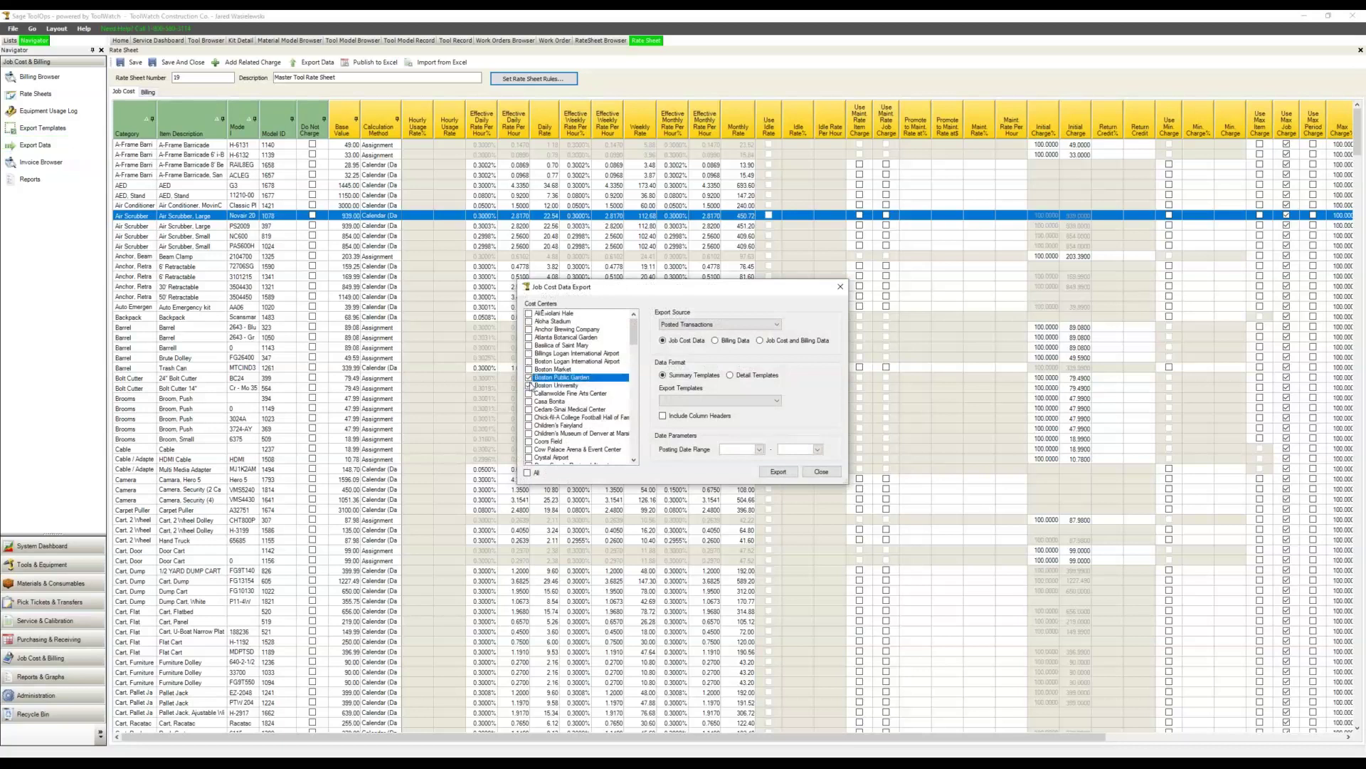
left_click(760, 341)
left_click(719, 325)
left_click(711, 343)
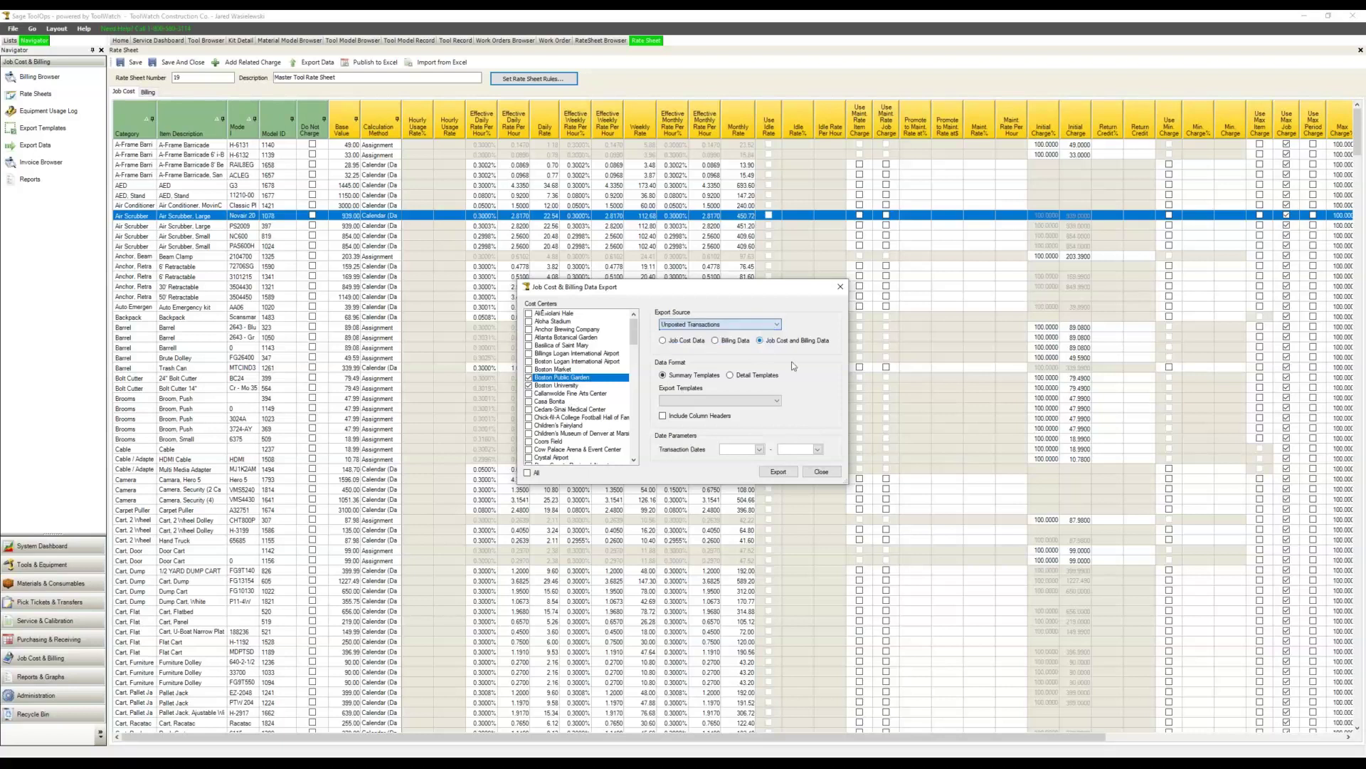
left_click(718, 399)
left_click(722, 411)
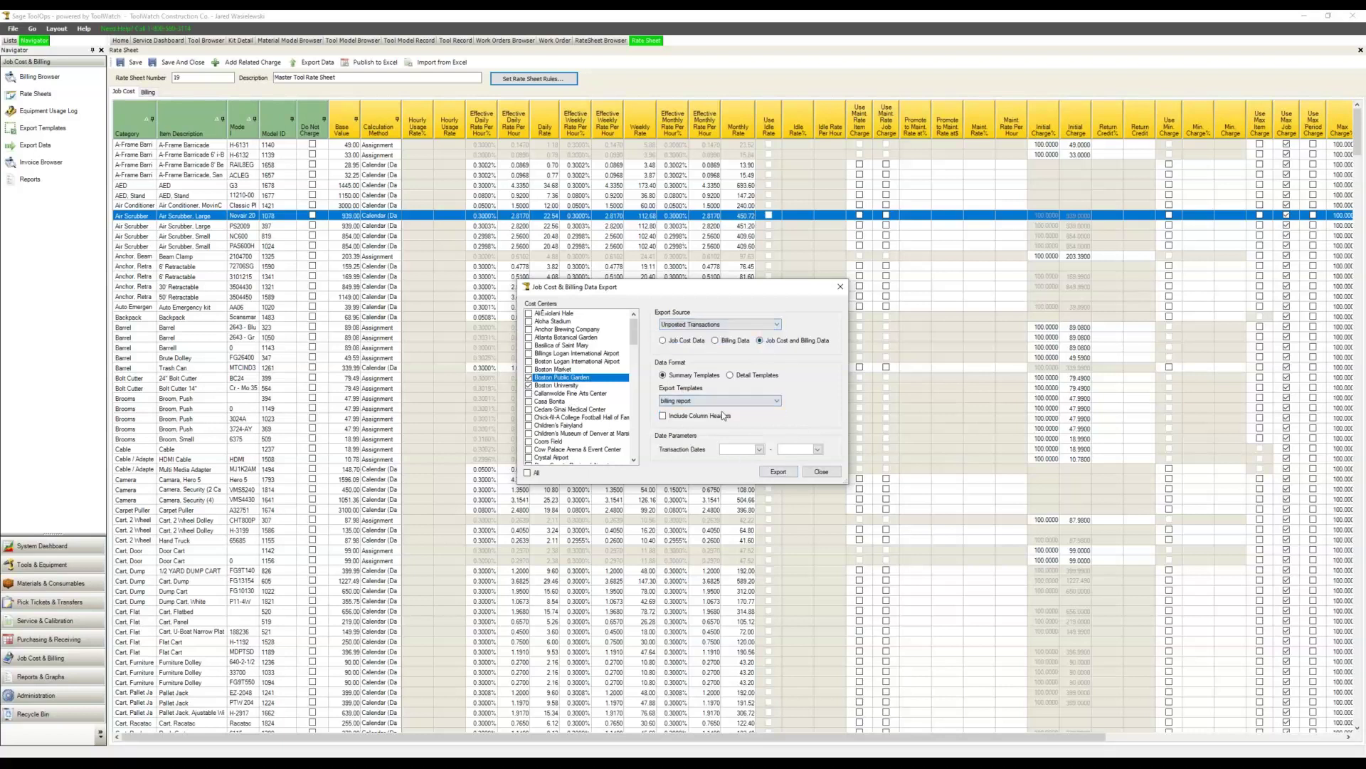
left_click(779, 471)
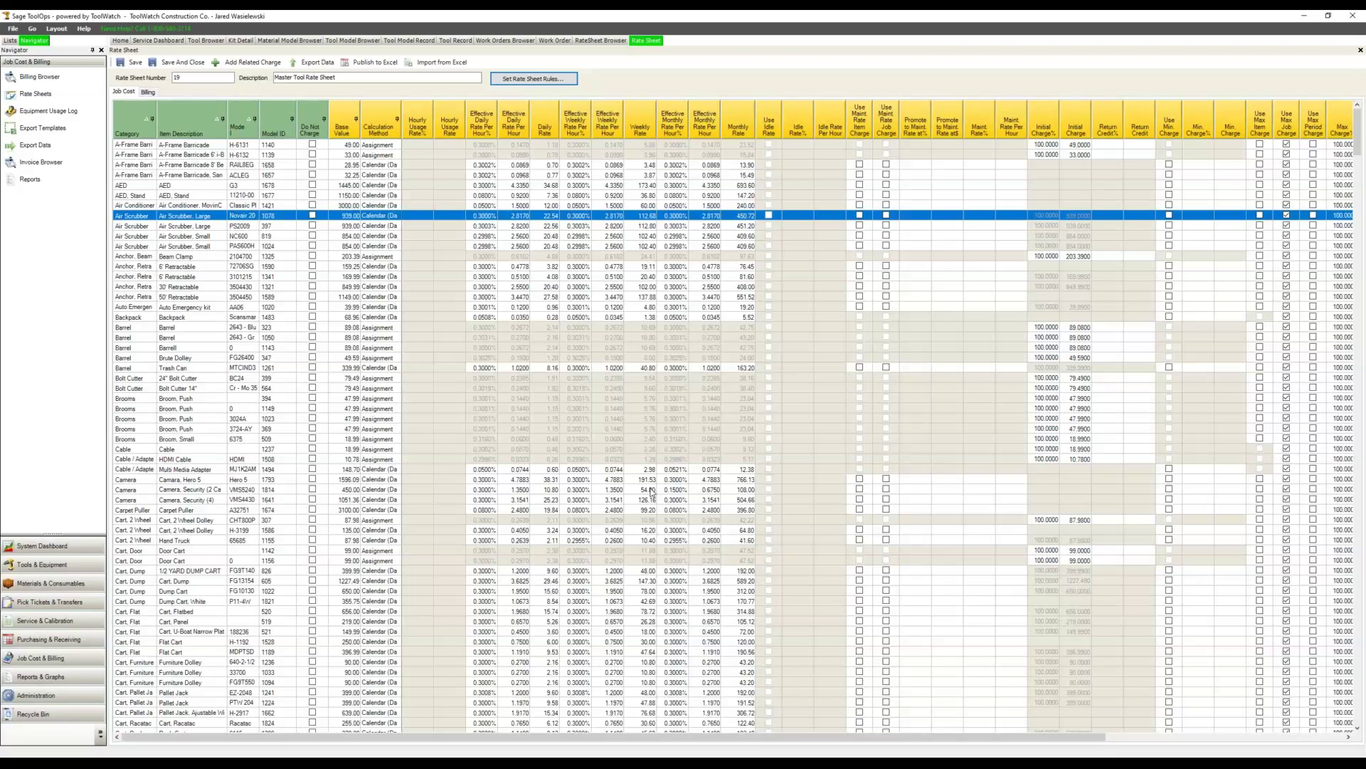
Open the report chooser under Reports & Graphs and view the available tool and consumable reports.
left_click(46, 678)
left_click(30, 77)
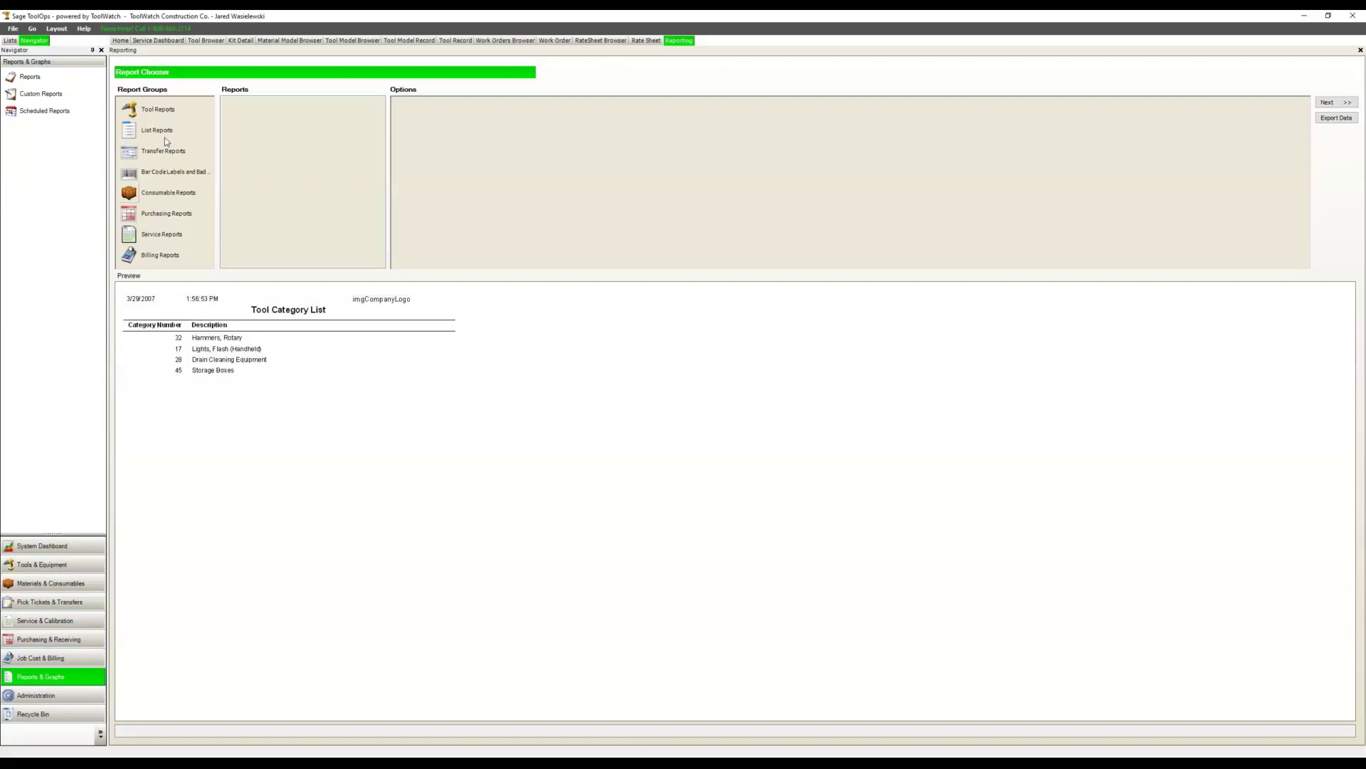
left_click(171, 110)
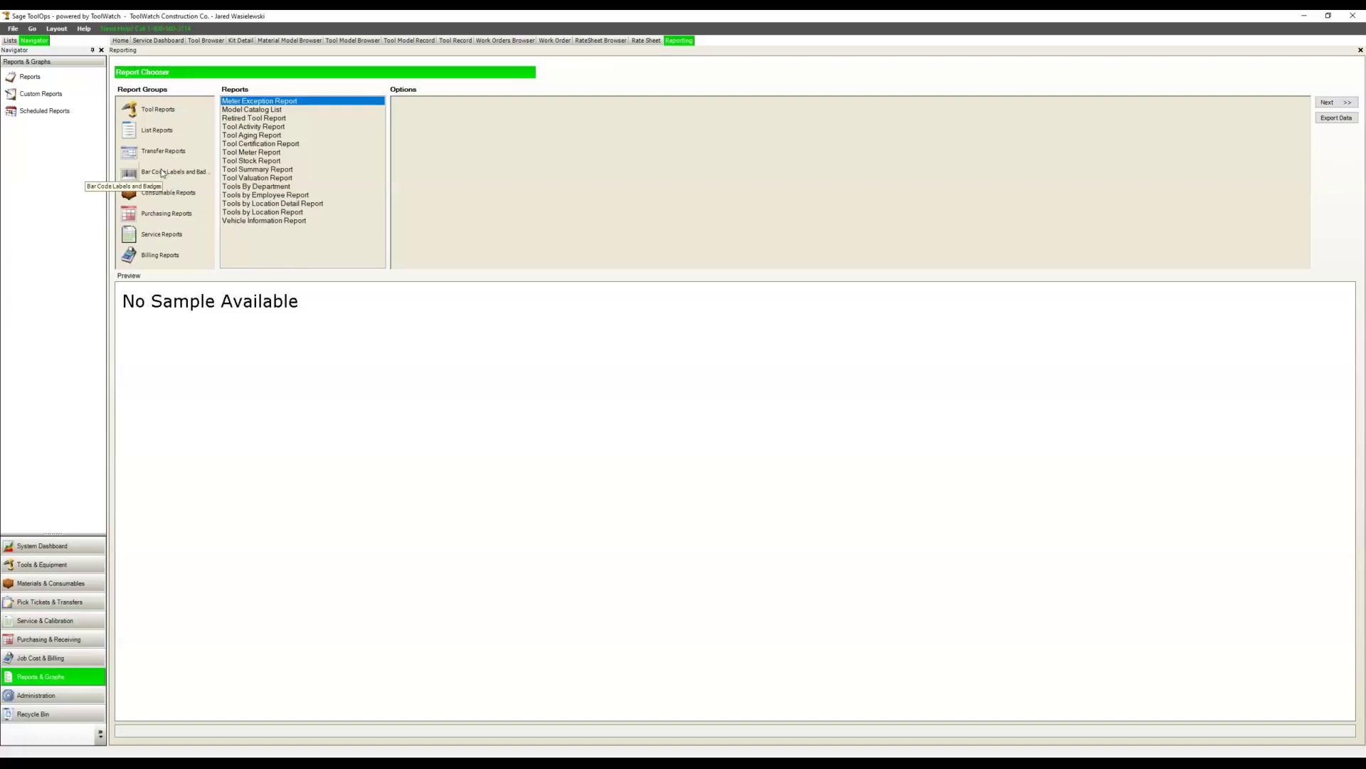
left_click(153, 193)
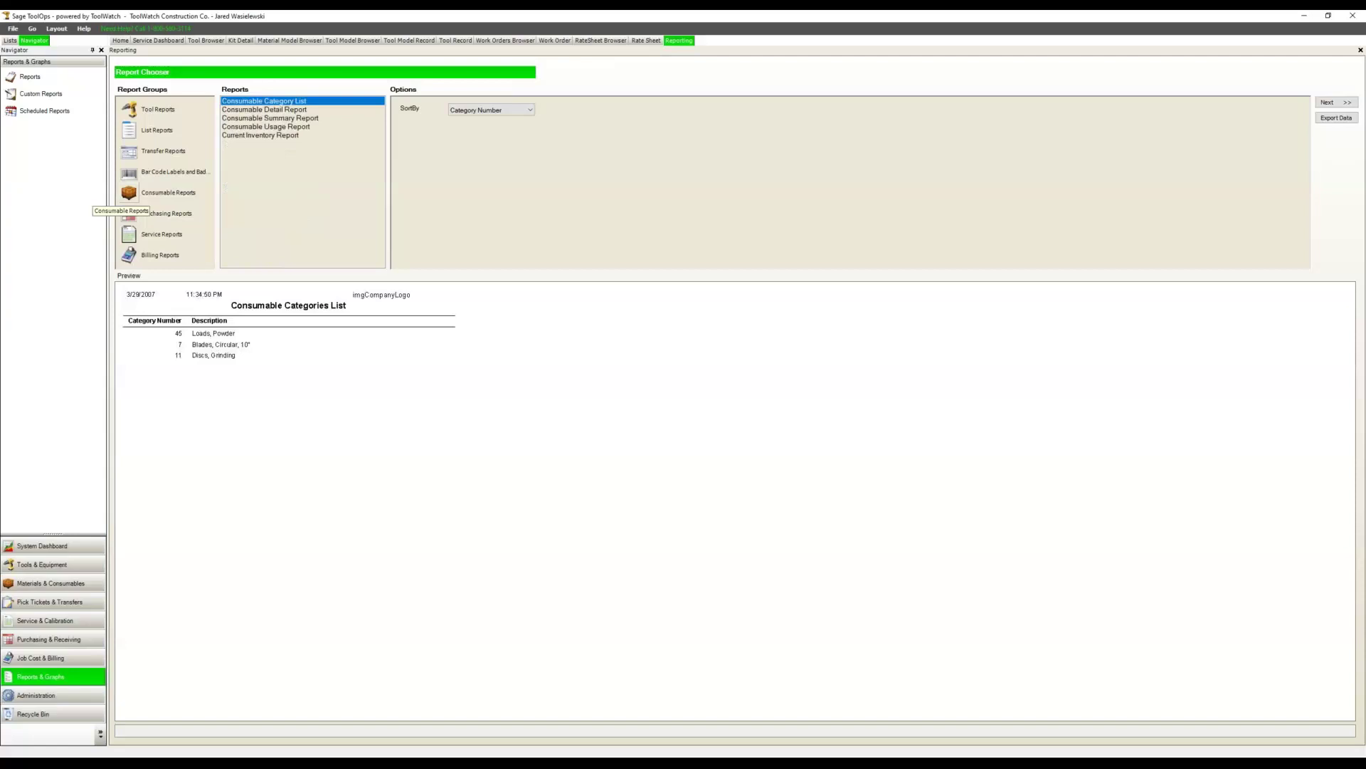
Run the ROI Report from the billing reports for tool number 9682.
left_click(155, 255)
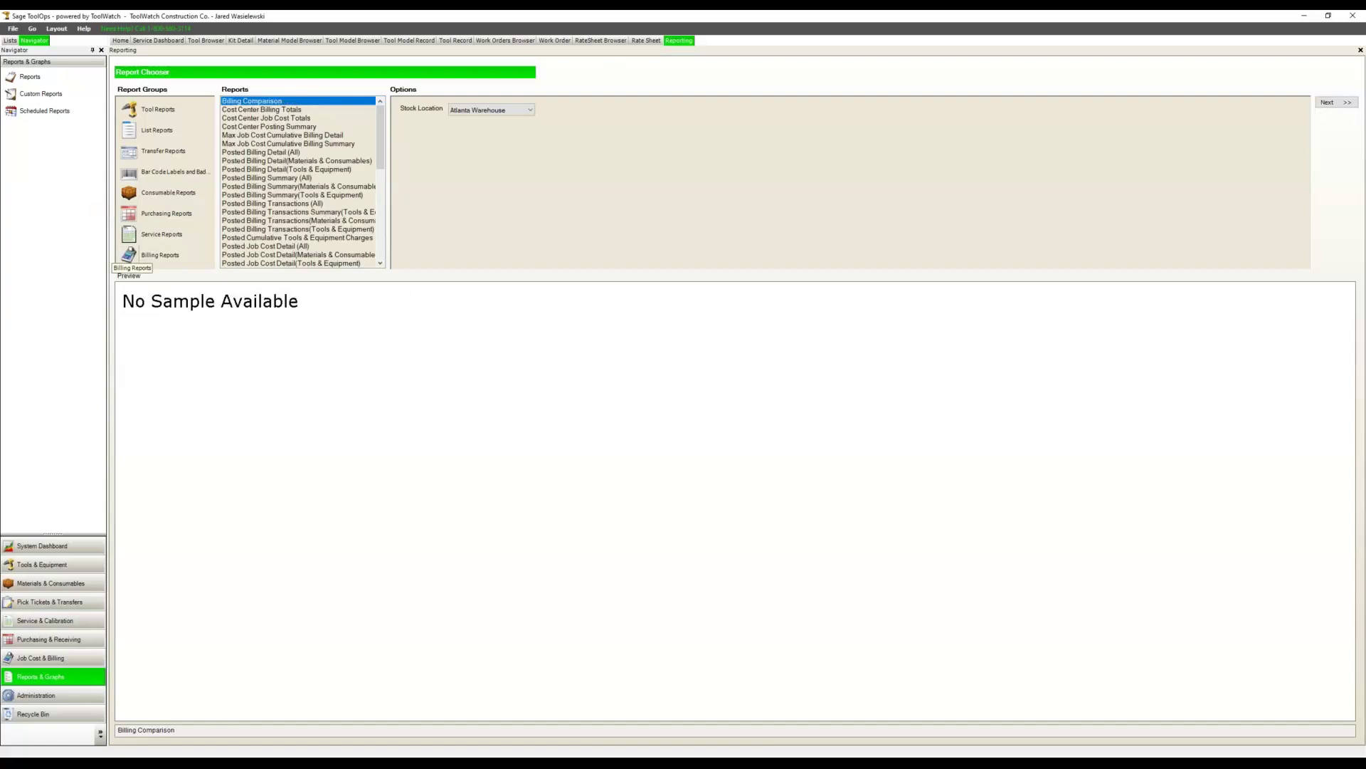
scroll(241, 256, "down", 5)
left_click(239, 203)
left_click(464, 125)
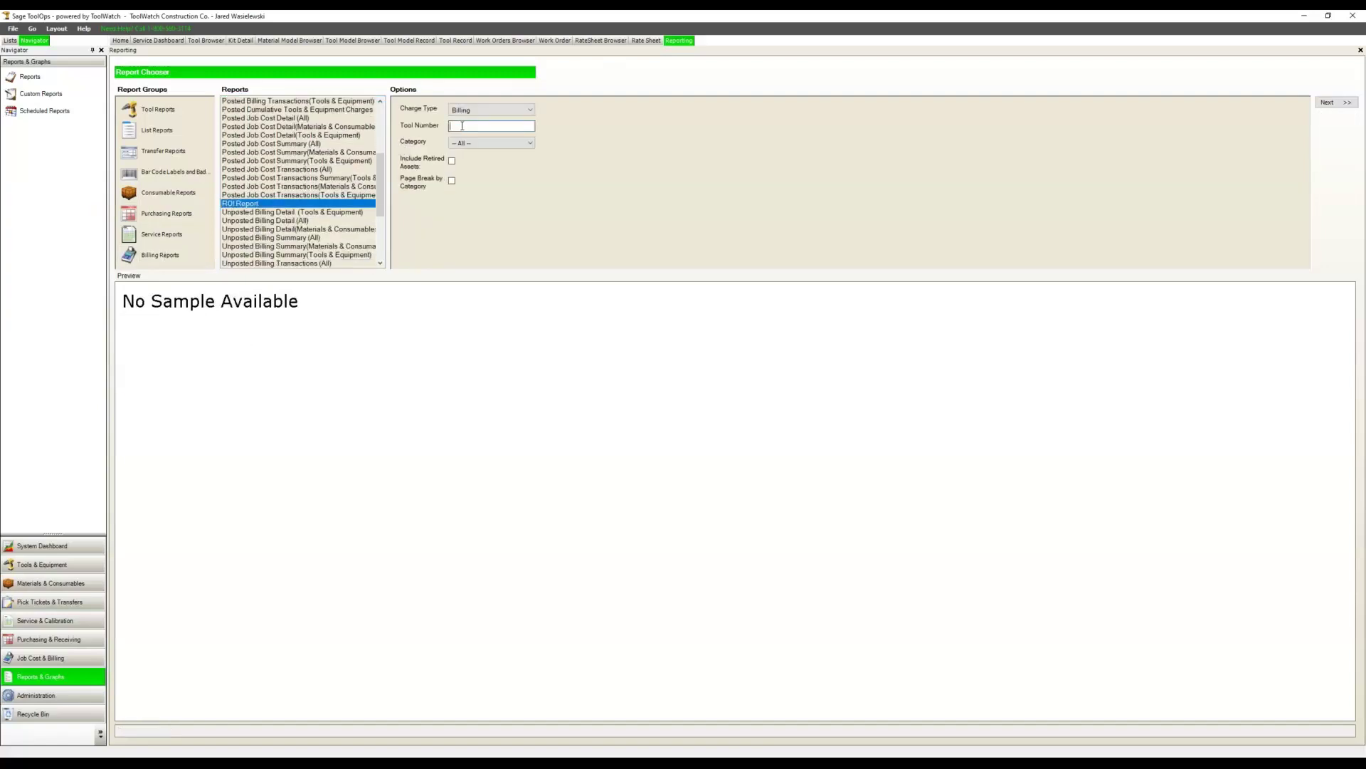
type("9682")
left_click(1334, 102)
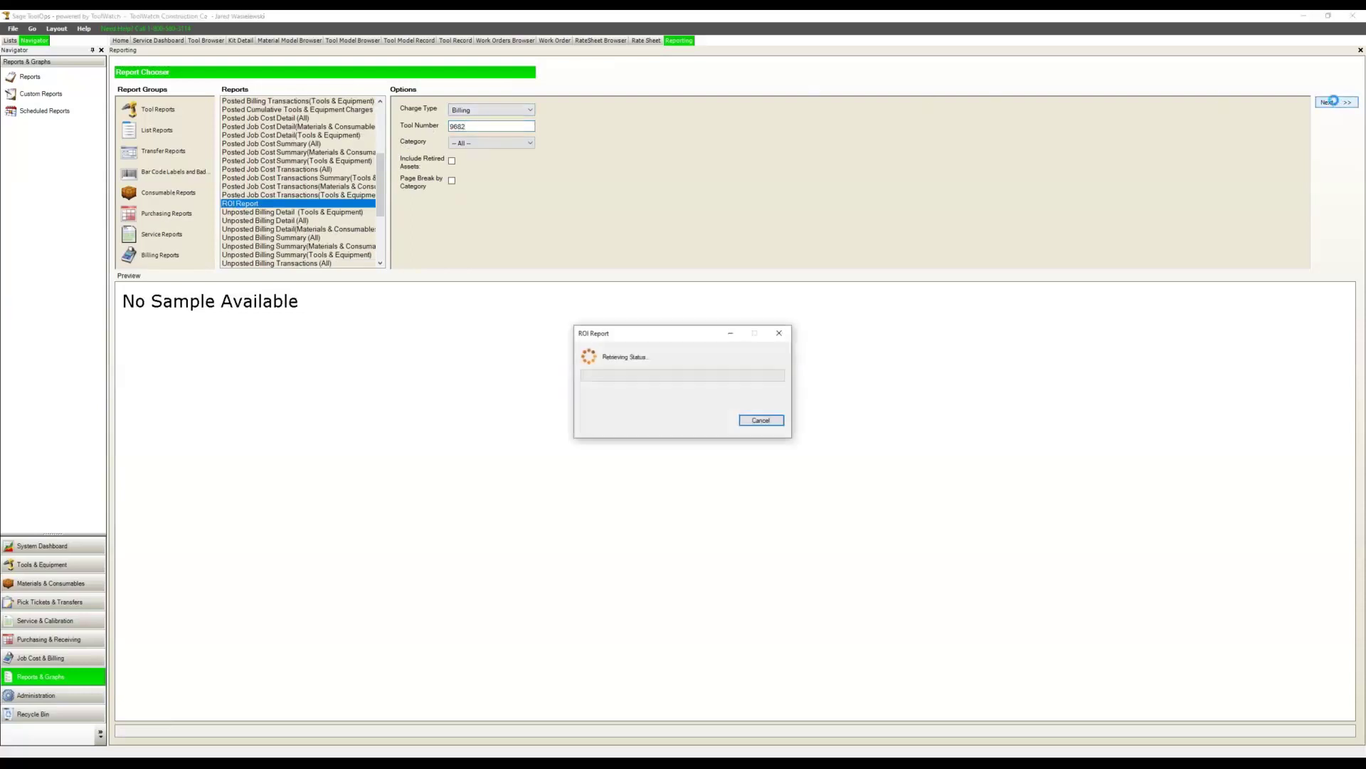